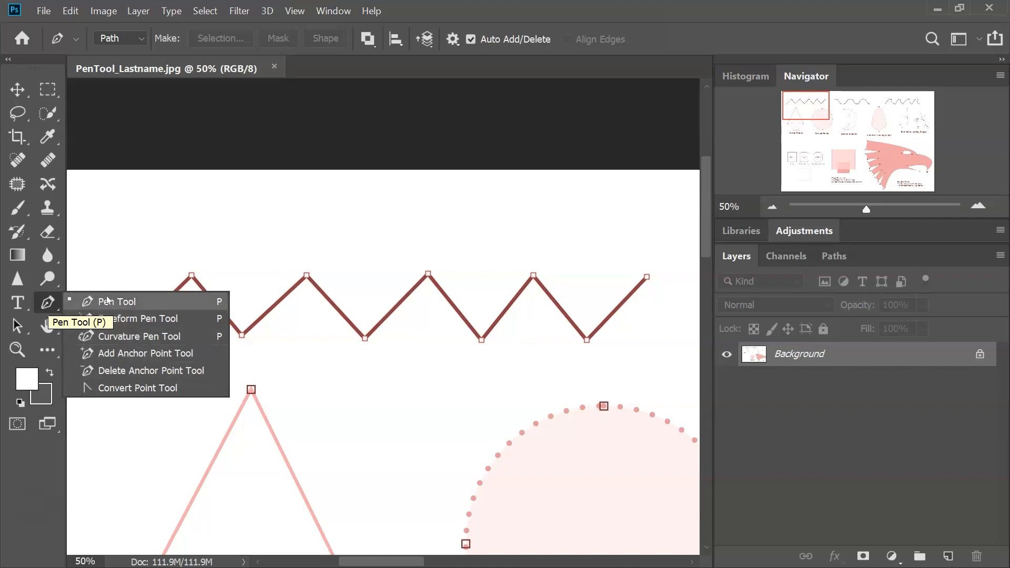
Step: Activate the Pen Tool and set its drawing mode to Shape
{"action": "left_click", "coordinate": [106, 304]}
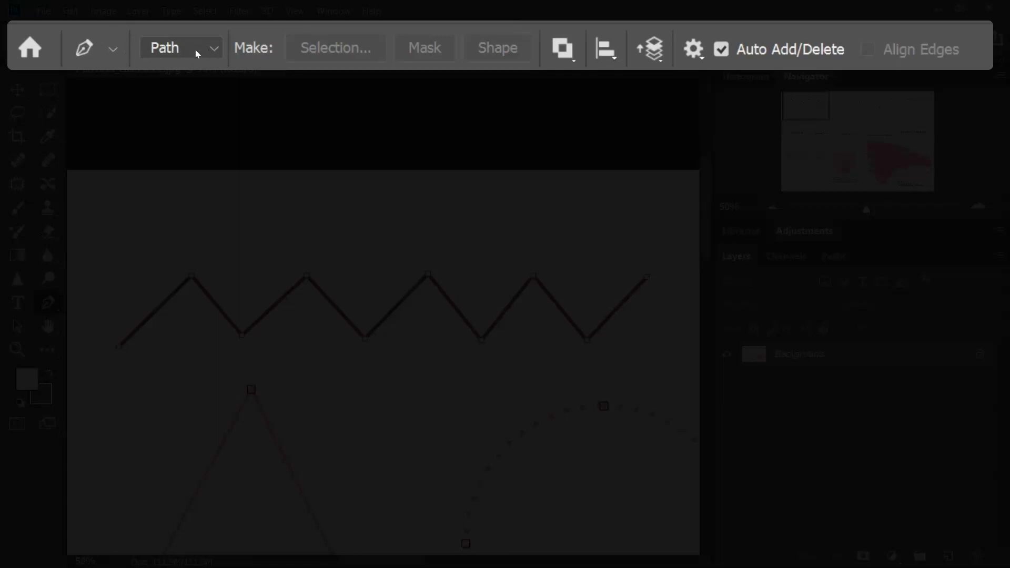
{"action": "left_click", "coordinate": [198, 54]}
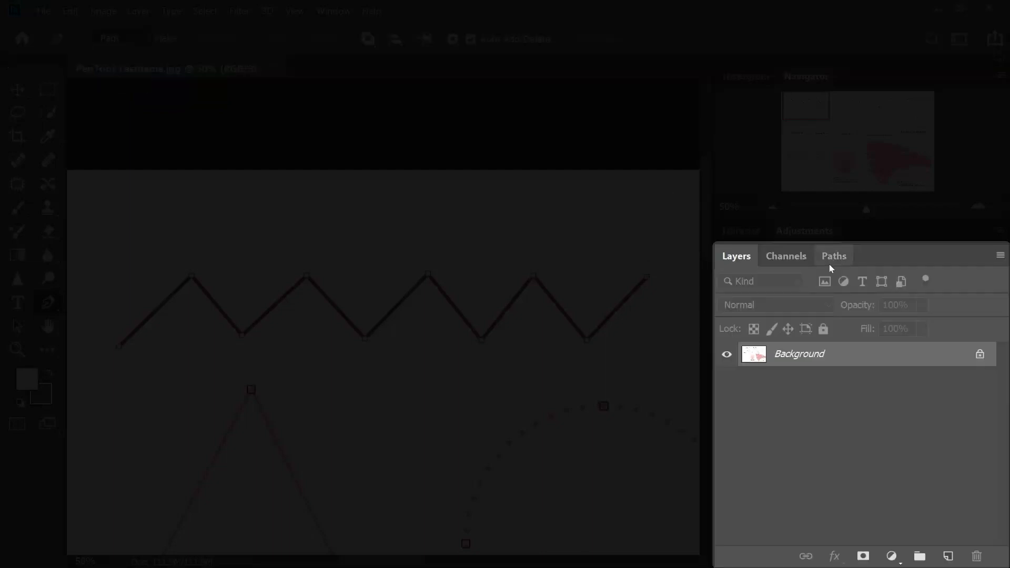
{"action": "left_click", "coordinate": [833, 259]}
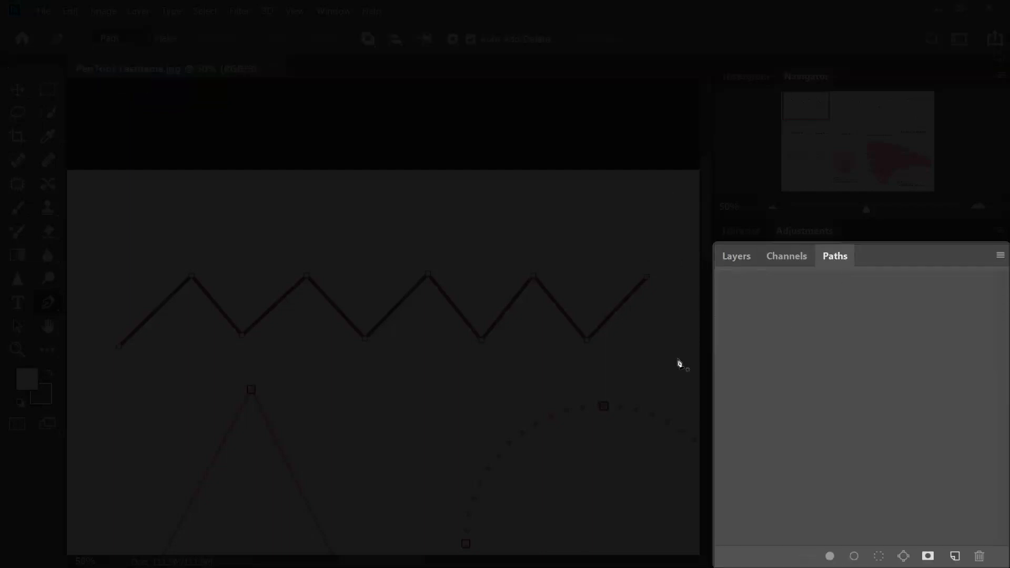
{"action": "left_click", "coordinate": [744, 261]}
{"action": "left_click", "coordinate": [144, 40]}
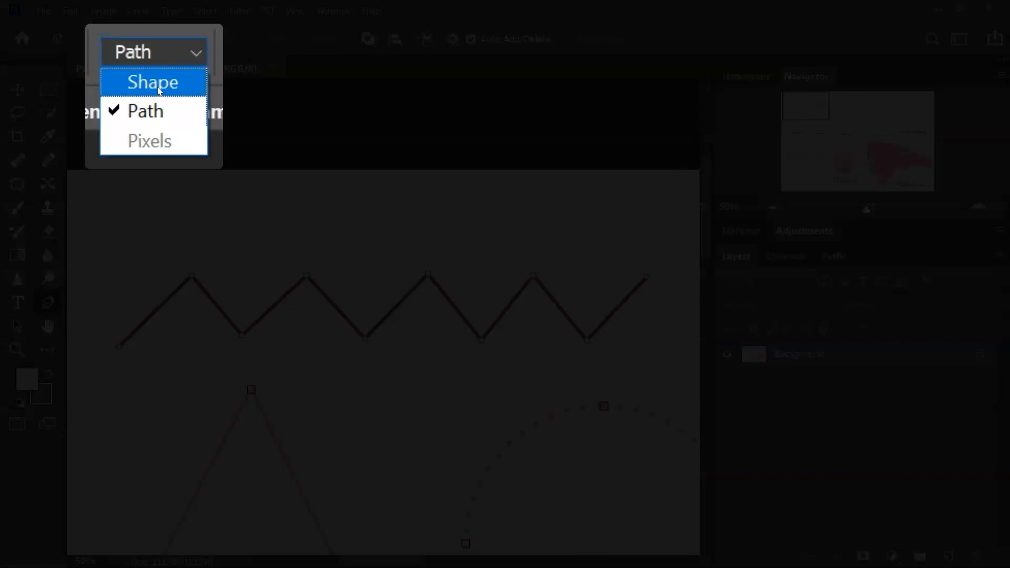
{"action": "left_click", "coordinate": [158, 88]}
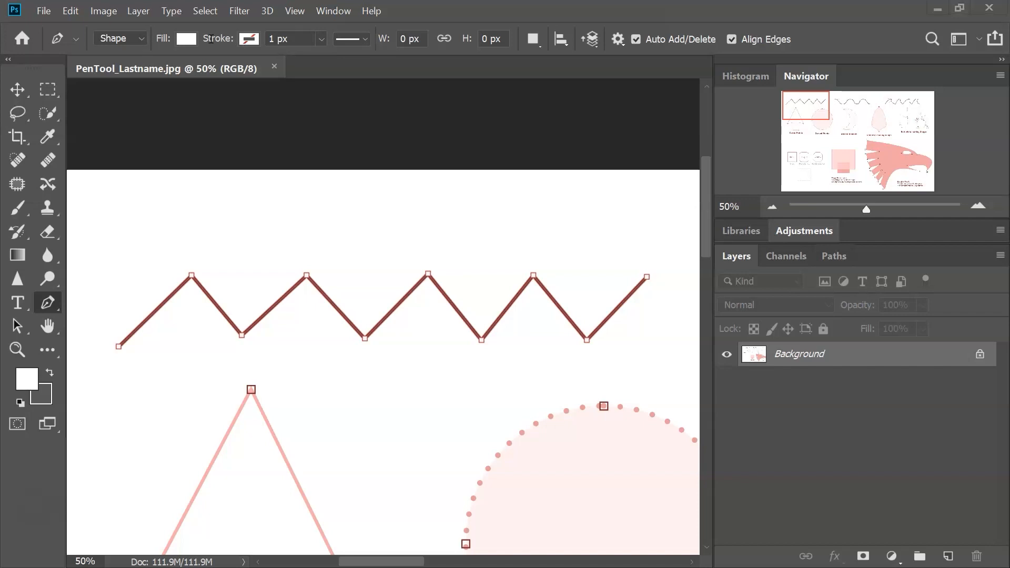
Step: Set the Pen Tool shape to no fill with a blue stroke 4 px wide
{"action": "left_click", "coordinate": [186, 40]}
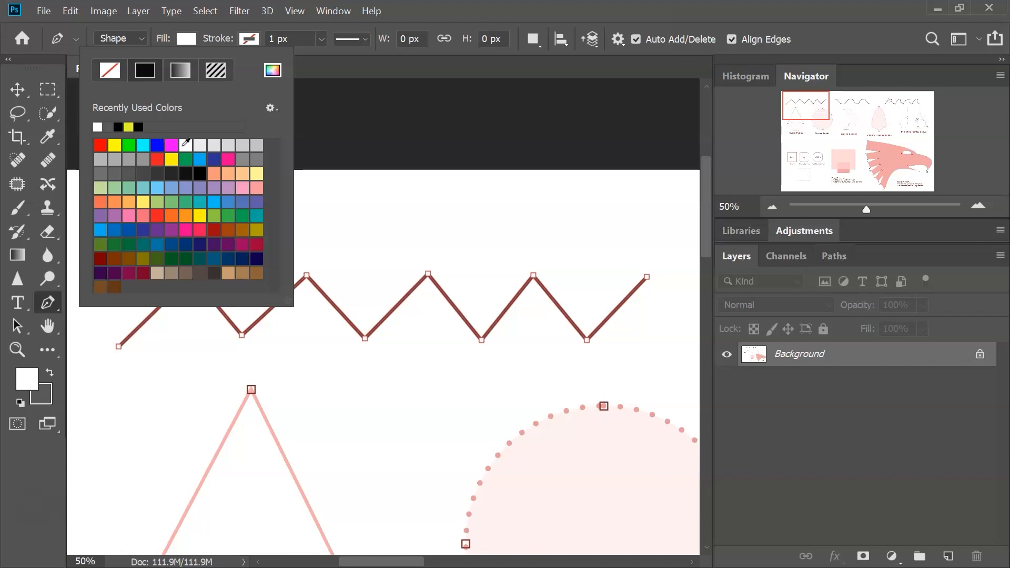
{"action": "left_click", "coordinate": [161, 141]}
{"action": "left_click", "coordinate": [105, 71]}
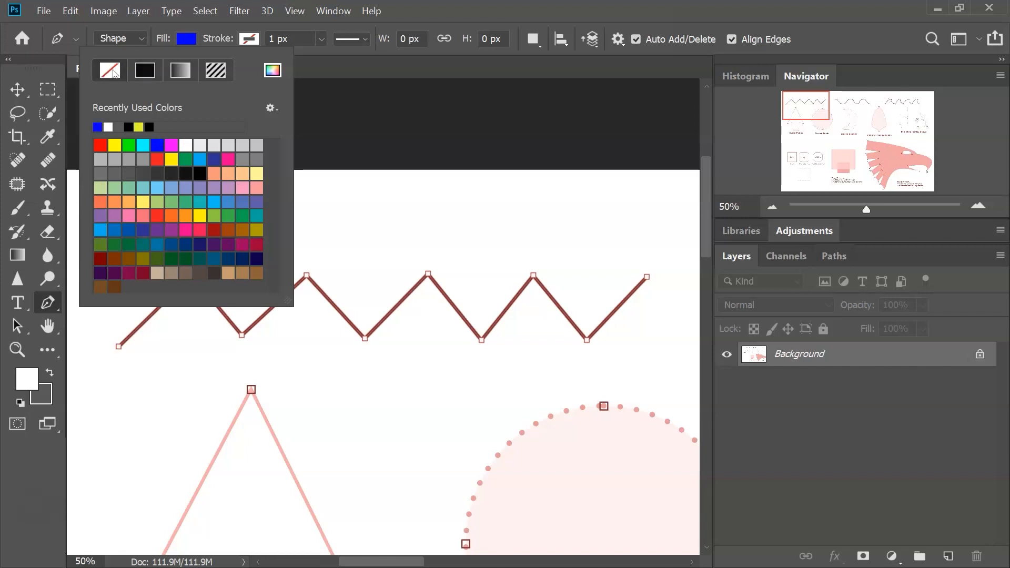
{"action": "left_click", "coordinate": [251, 39]}
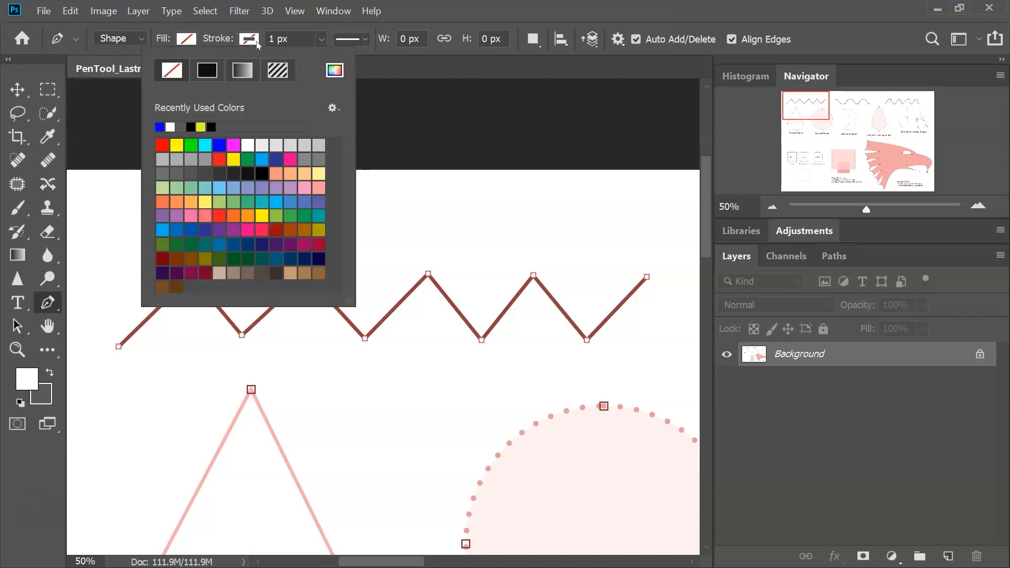
{"action": "left_click", "coordinate": [160, 127]}
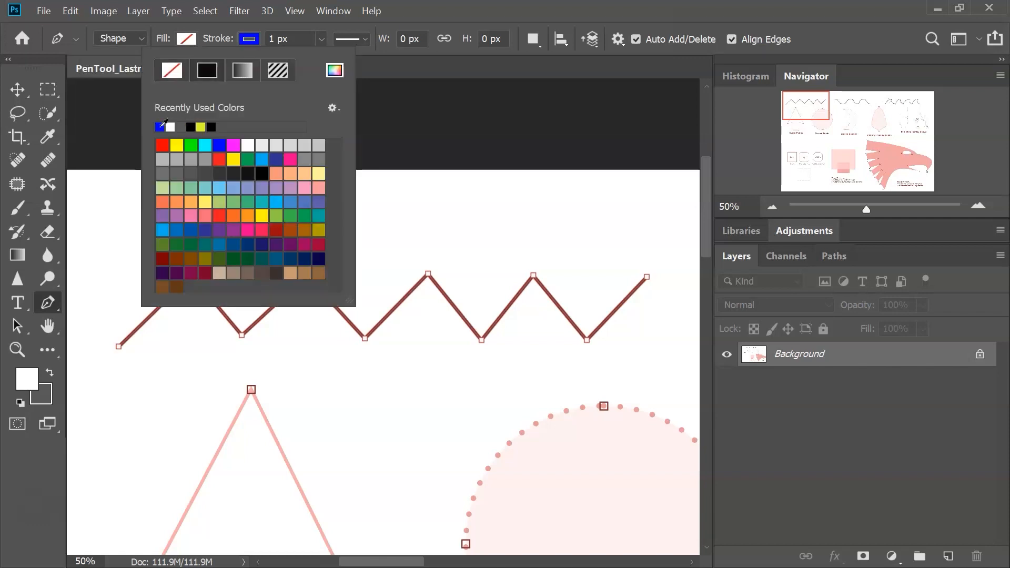
{"action": "left_click", "coordinate": [305, 24]}
{"action": "left_click", "coordinate": [282, 36]}
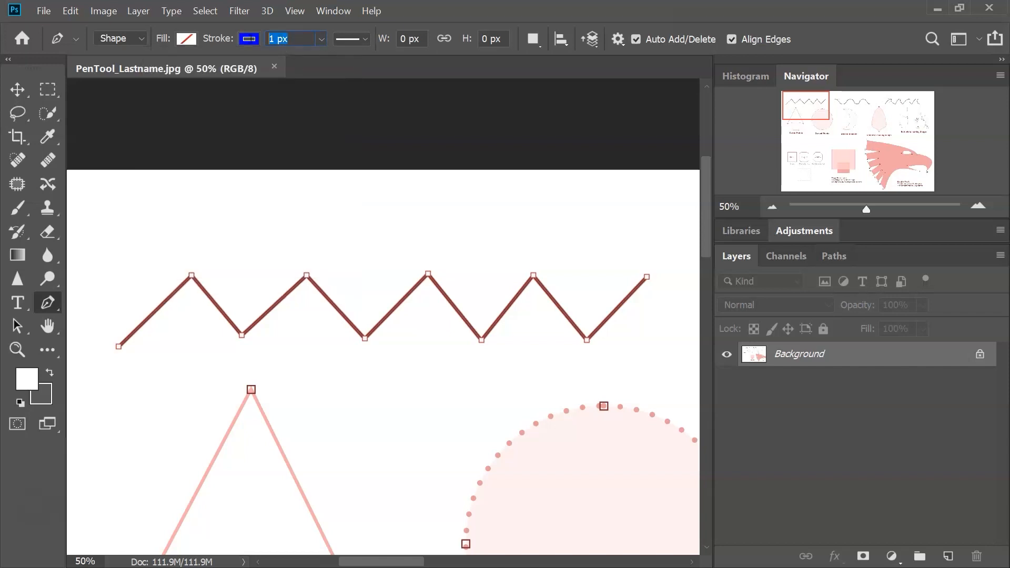
{"action": "type", "text": "4"}
{"action": "key", "text": "Return"}
Step: Trace the zigzag template with straight segments, placing an anchor point at each corner from its lower start to its upper end
{"action": "left_click", "coordinate": [118, 347]}
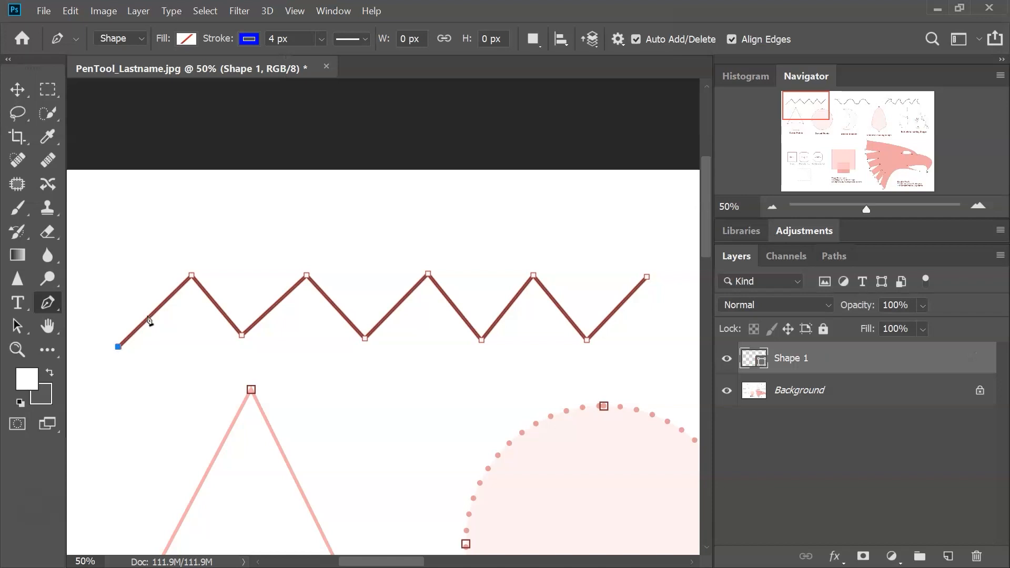
{"action": "left_click", "coordinate": [192, 275]}
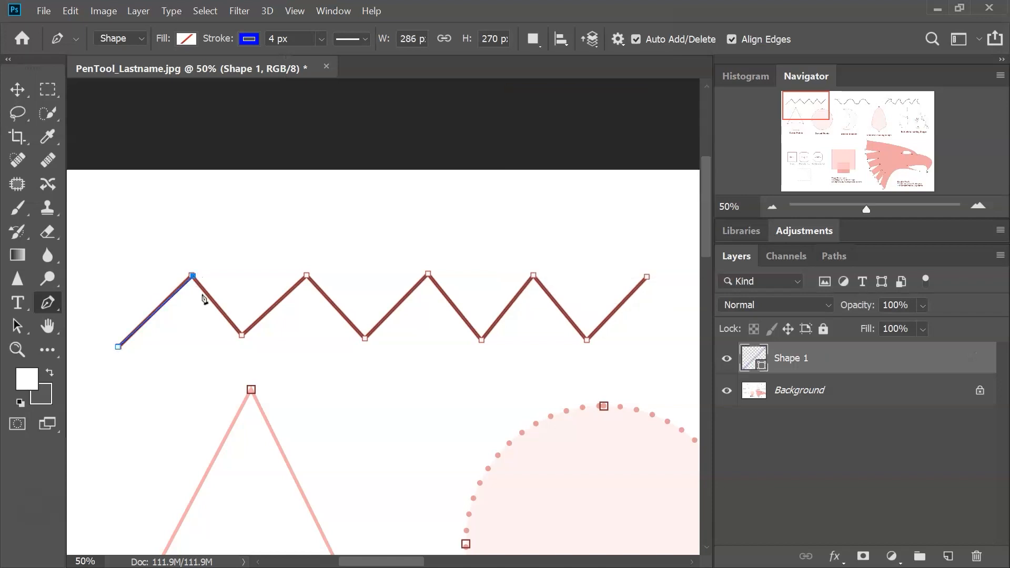
{"action": "left_click", "coordinate": [241, 335]}
{"action": "left_click", "coordinate": [307, 275]}
{"action": "left_click", "coordinate": [365, 339]}
{"action": "left_click", "coordinate": [429, 274]}
{"action": "left_click", "coordinate": [482, 342]}
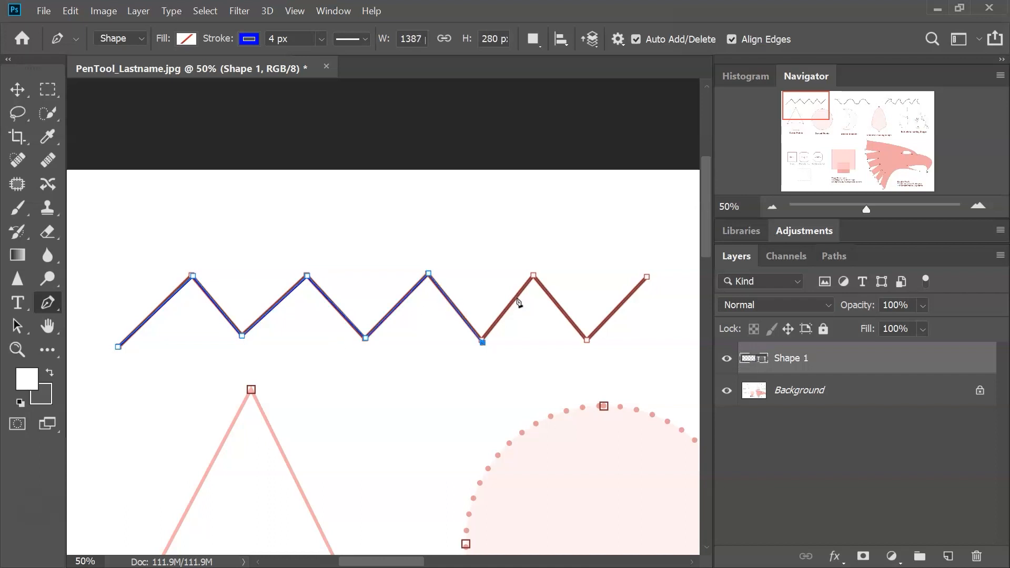
{"action": "left_click", "coordinate": [533, 275]}
{"action": "left_click", "coordinate": [588, 341]}
{"action": "left_click", "coordinate": [648, 278]}
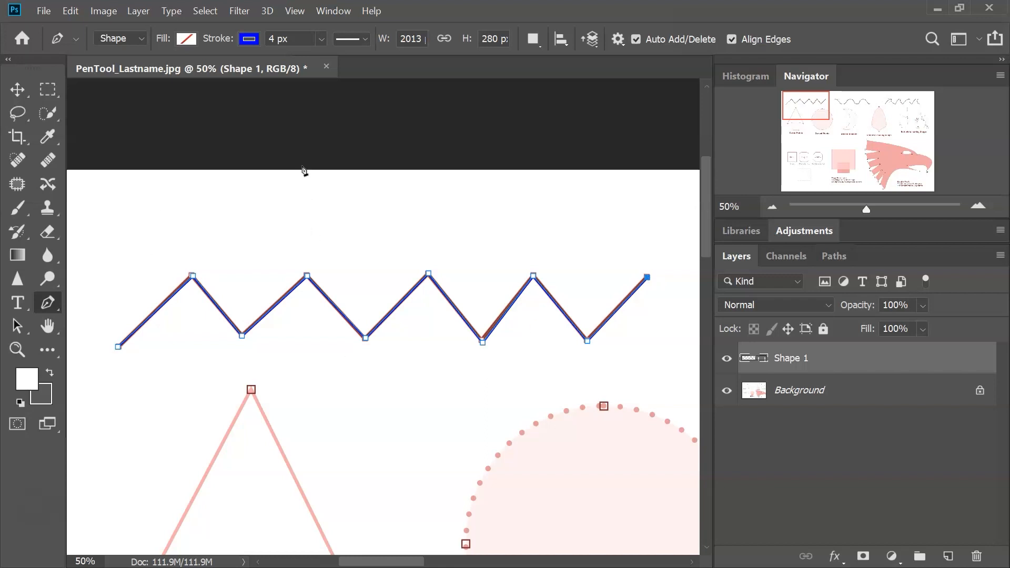
Step: Thicken the zigzag's stroke to 35 px
{"action": "left_click", "coordinate": [321, 38]}
{"action": "left_click_drag", "start_coordinate": [328, 59], "coordinate": [337, 60]}
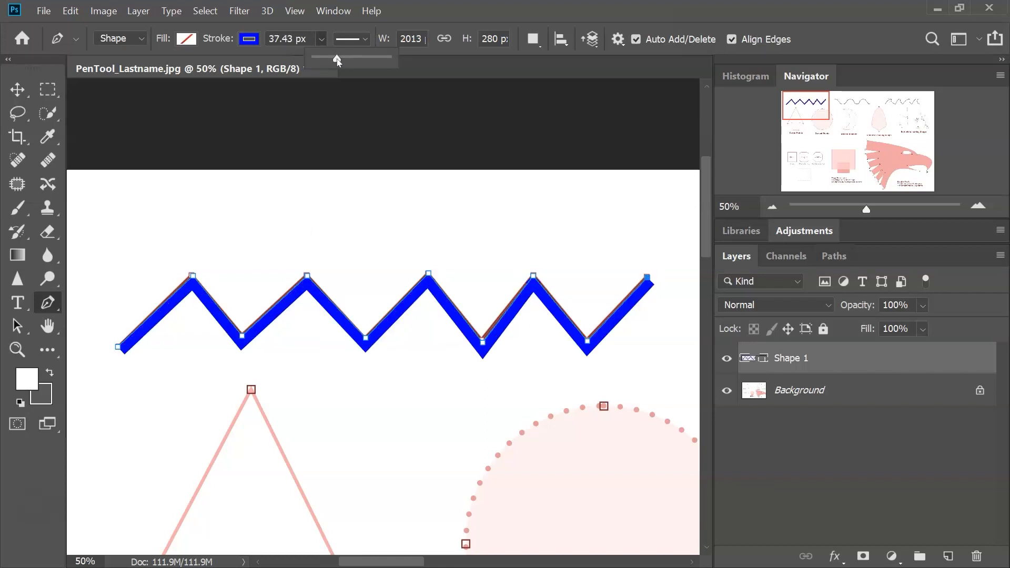
{"action": "left_click", "coordinate": [308, 43]}
{"action": "type", "text": "35"}
{"action": "key", "text": "Return"}
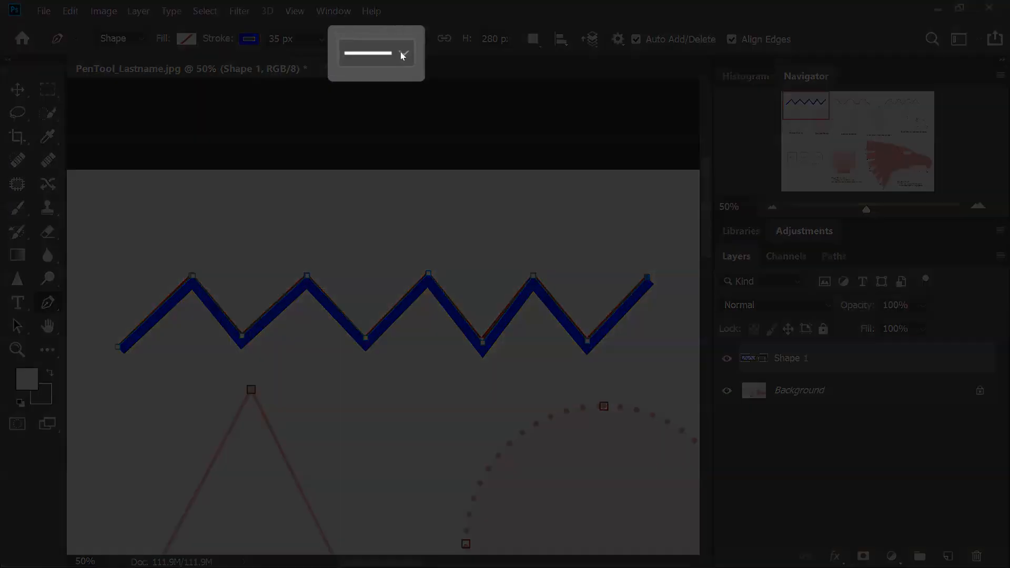
Step: Try the dashed and dotted line styles on the zigzag's stroke, and return it to a solid line
{"action": "left_click", "coordinate": [367, 40]}
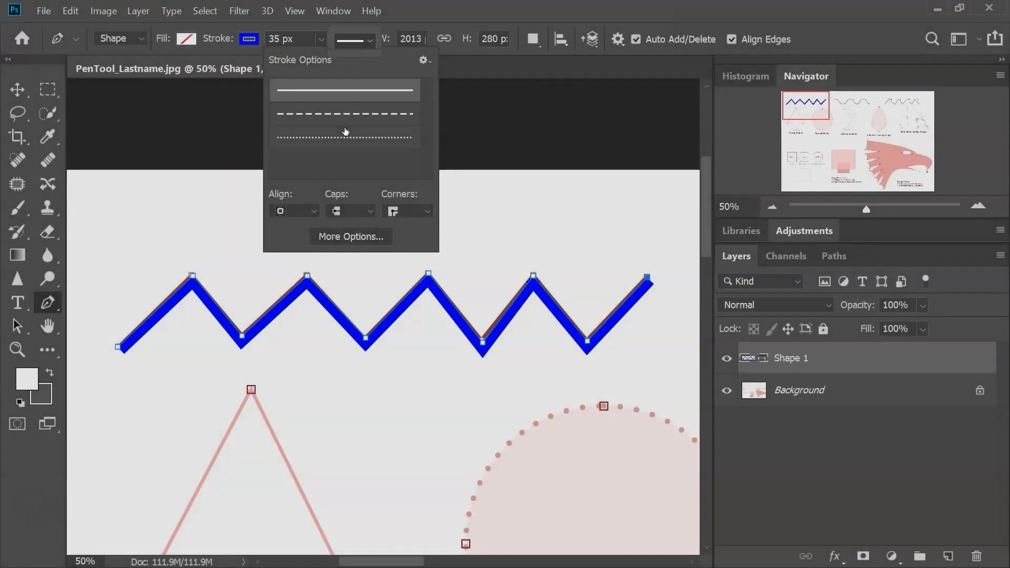
{"action": "left_click", "coordinate": [342, 116]}
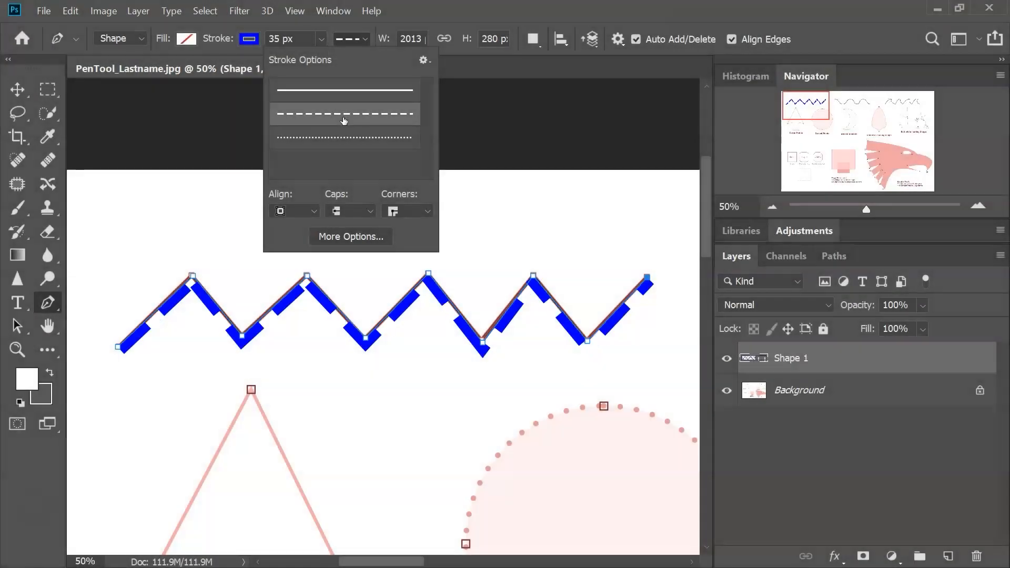
{"action": "left_click", "coordinate": [340, 138]}
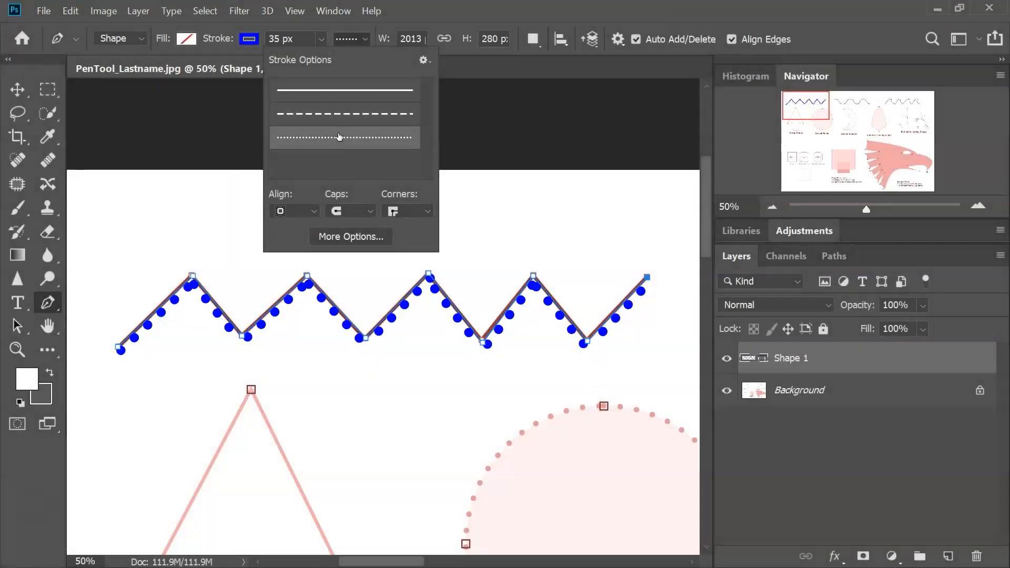
{"action": "left_click", "coordinate": [348, 91]}
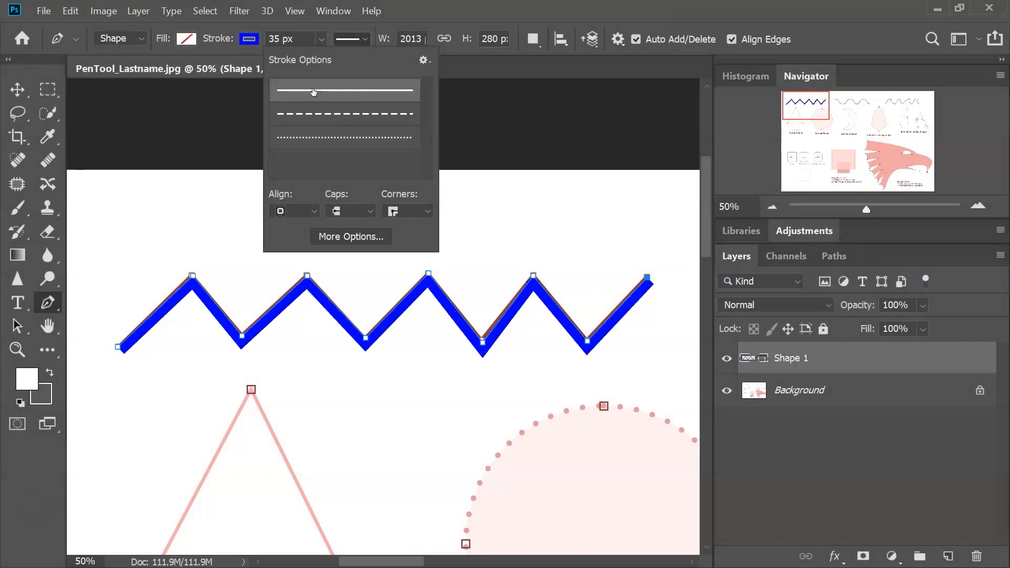
Step: Align the zigzag's stroke to the center of its path and give its ends round caps
{"action": "left_click", "coordinate": [289, 213]}
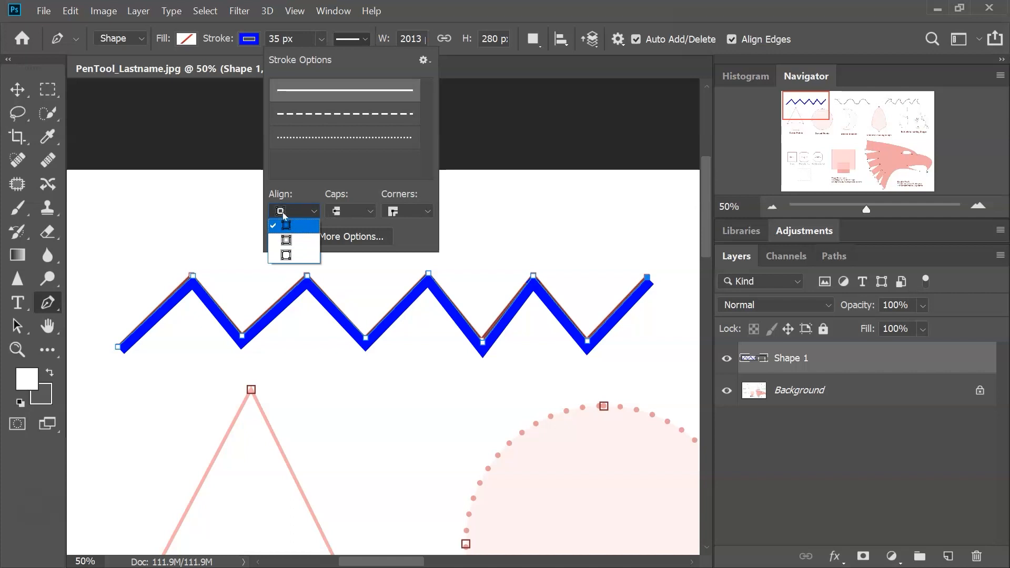
{"action": "left_click", "coordinate": [292, 242]}
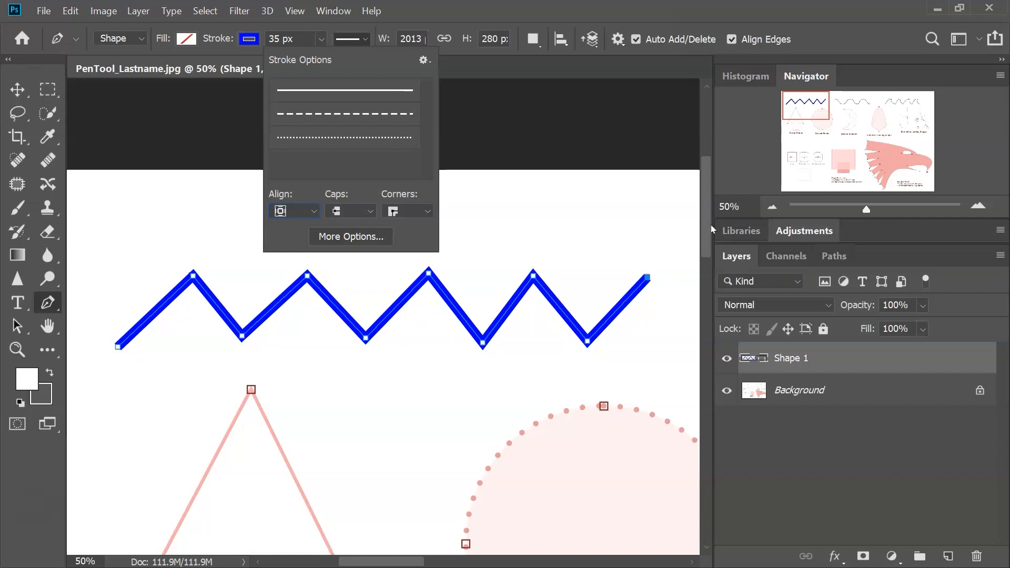
{"action": "left_click", "coordinate": [349, 215]}
{"action": "left_click", "coordinate": [344, 241]}
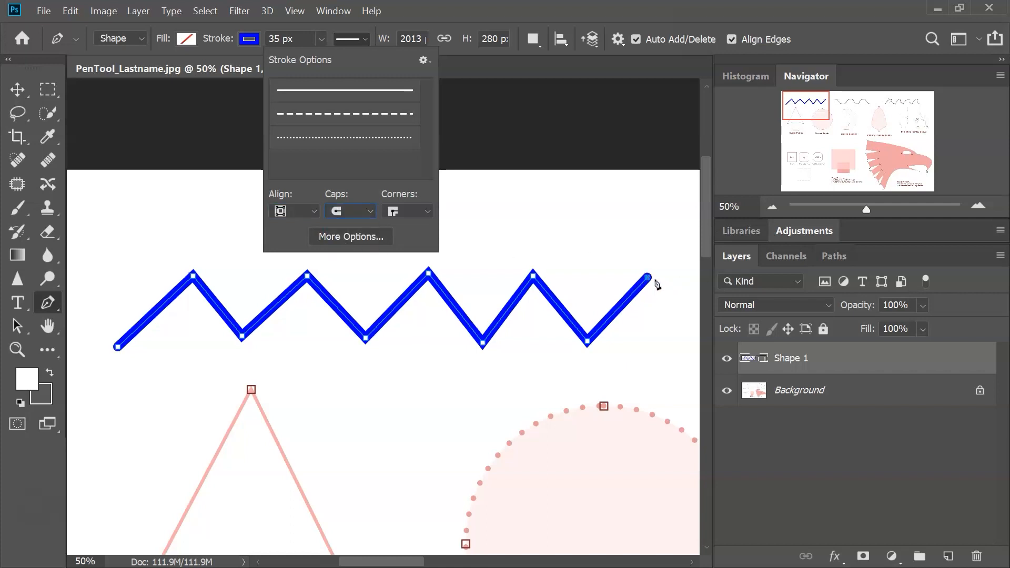
Step: Try beveled corners on the zigzag's stroke, and set them to round
{"action": "left_click", "coordinate": [397, 213]}
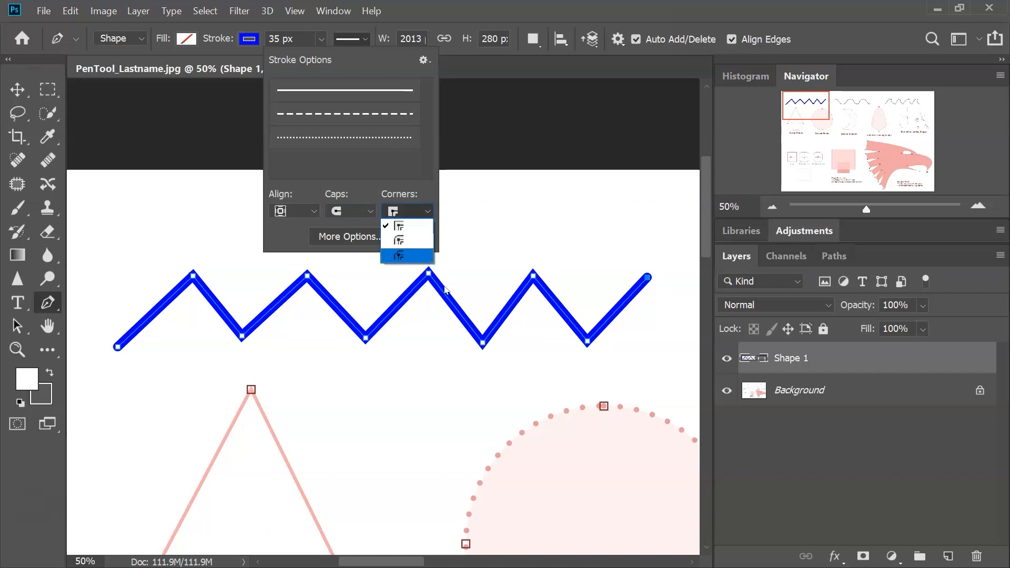
{"action": "left_click", "coordinate": [415, 256]}
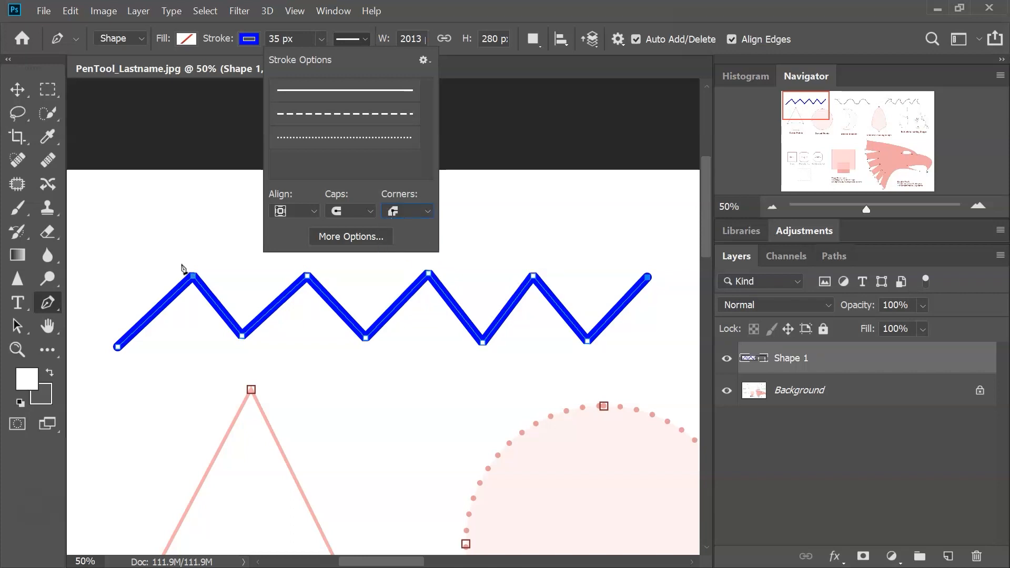
{"action": "left_click", "coordinate": [410, 212]}
{"action": "left_click", "coordinate": [401, 242]}
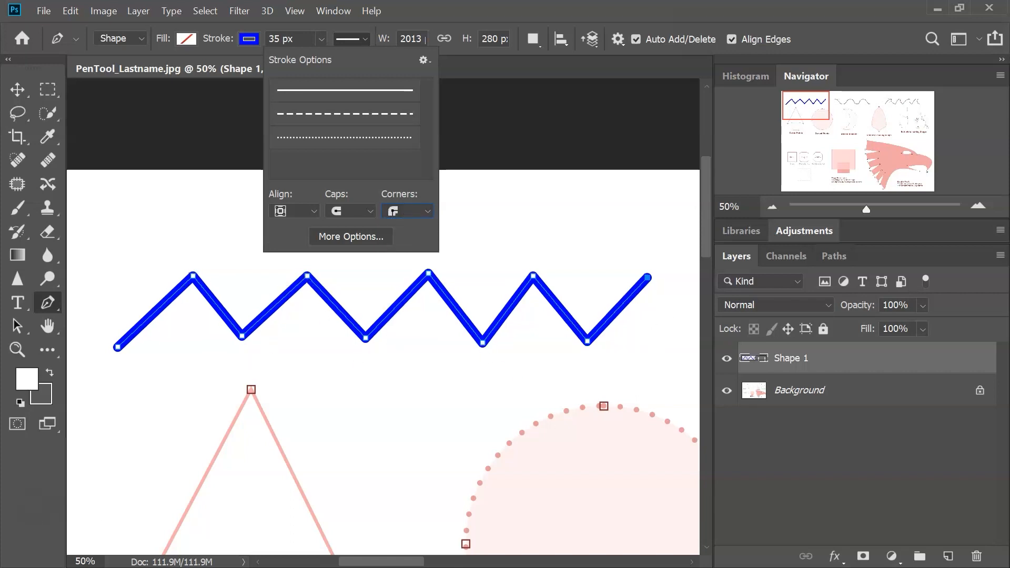
Step: Rename the zigzag's shape layer to Line
{"action": "left_click", "coordinate": [831, 373]}
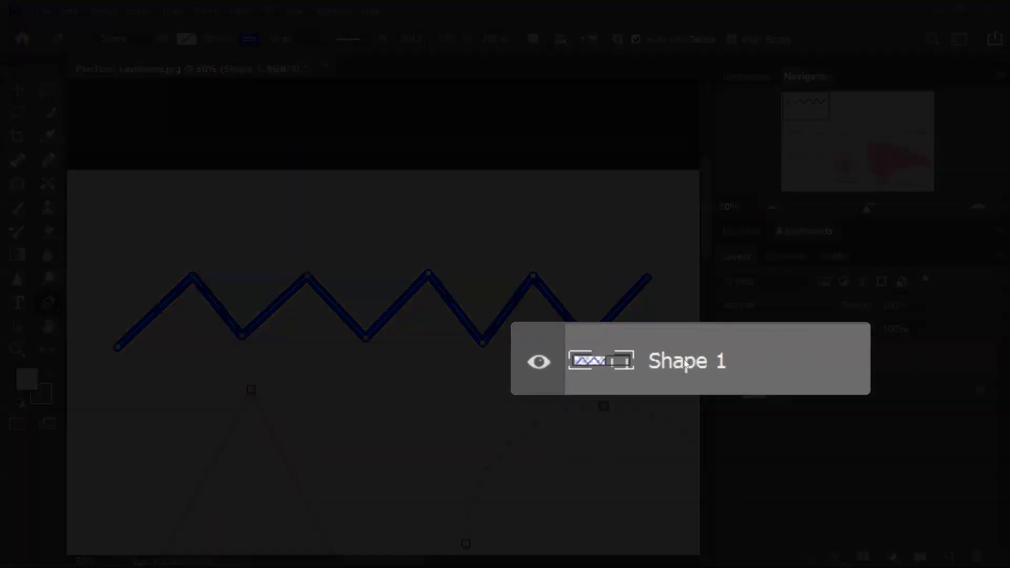
{"action": "double_click", "coordinate": [685, 360]}
{"action": "type", "text": "Line"}
{"action": "key", "text": "Return"}
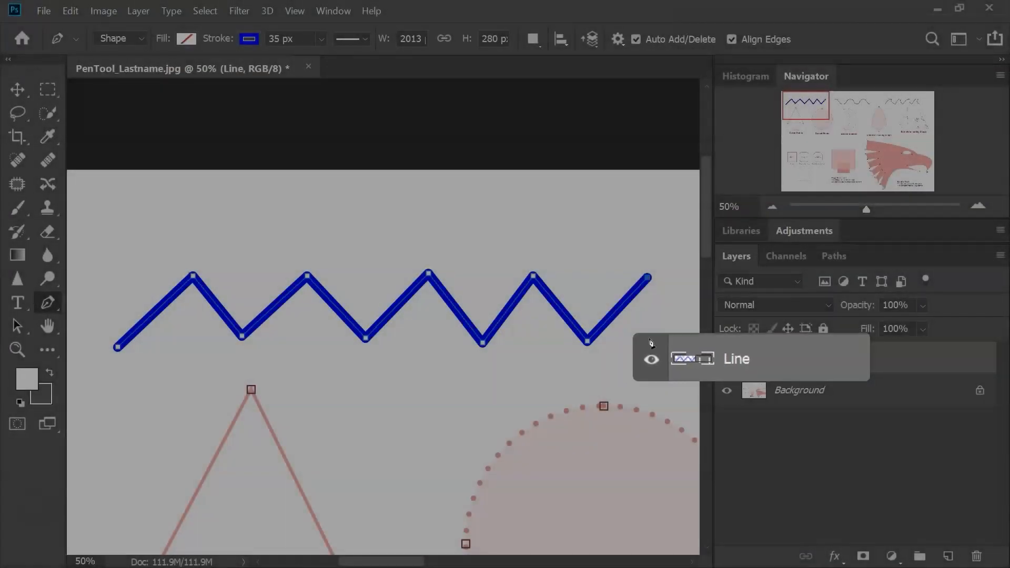
Step: Try to start the wavy line with a smooth anchor point at its beginning, and undo that point
{"action": "left_click_drag", "start_coordinate": [623, 345], "coordinate": [0, 365]}
{"action": "left_click_drag", "start_coordinate": [309, 360], "coordinate": [323, 364]}
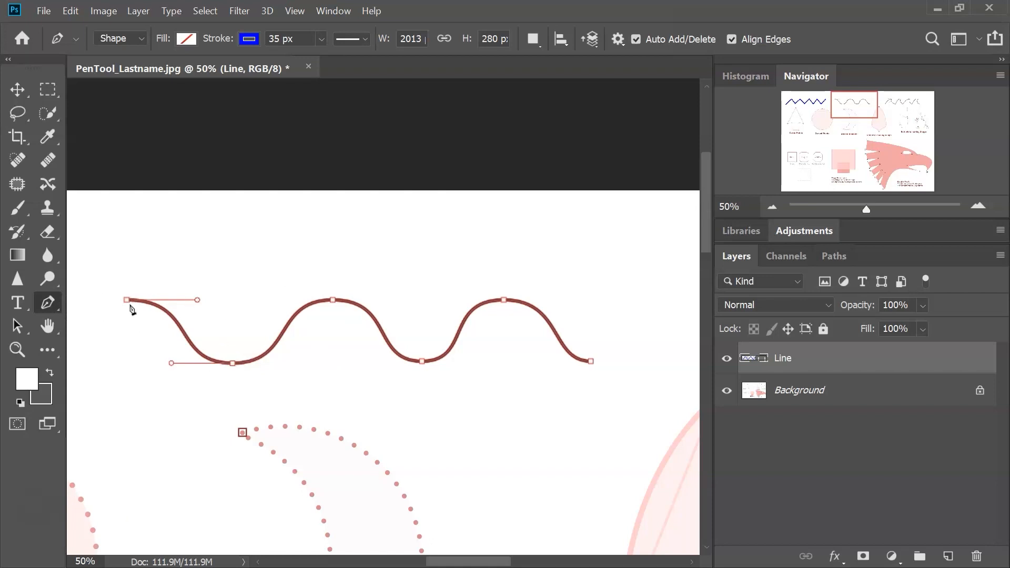
{"action": "left_click_drag", "start_coordinate": [127, 303], "coordinate": [206, 302]}
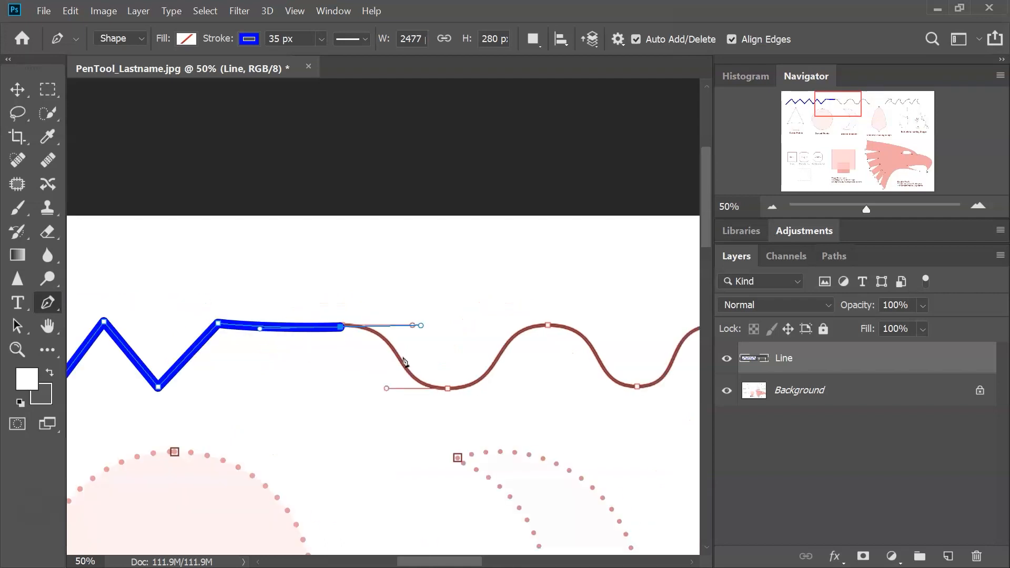
{"action": "key", "text": "ctrl+z"}
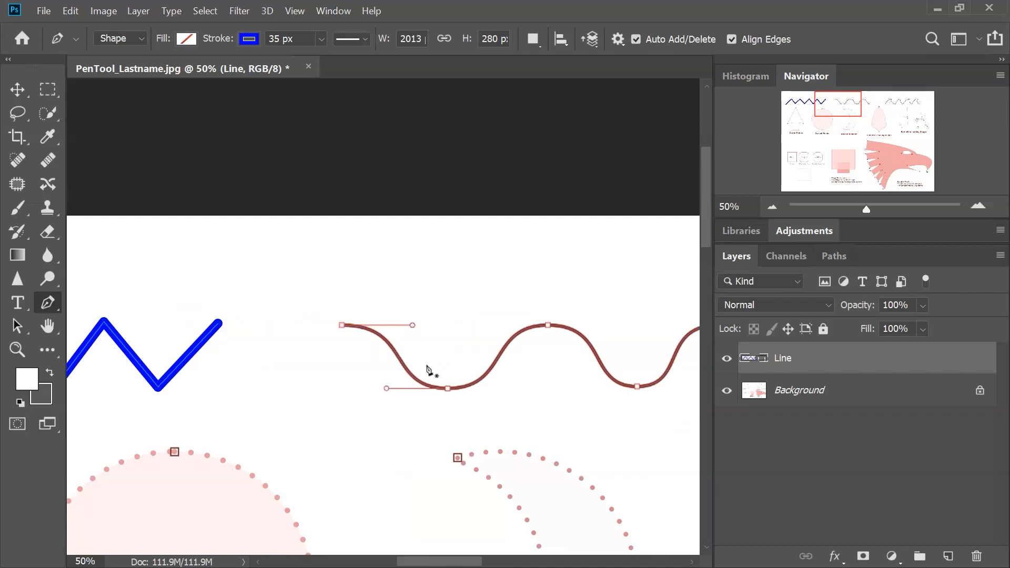
Step: Trace the wavy line's first curve as a new shape from its start to the first trough, pulling horizontal direction handles at both anchors
{"action": "left_click_drag", "start_coordinate": [477, 337], "coordinate": [424, 313]}
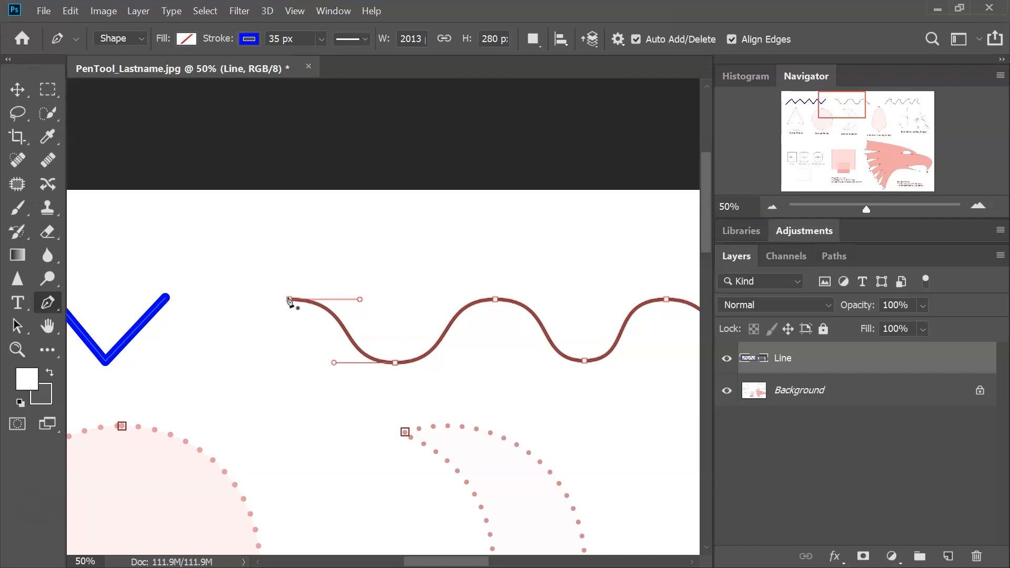
{"action": "left_click_drag", "start_coordinate": [289, 300], "coordinate": [361, 302]}
{"action": "left_click", "coordinate": [395, 362]}
{"action": "mouse_move", "coordinate": [395, 363]}
{"action": "left_mouse_down"}
{"action": "mouse_move", "coordinate": [465, 369]}
{"action": "mouse_move", "coordinate": [453, 341]}
{"action": "mouse_move", "coordinate": [436, 358]}
{"action": "mouse_move", "coordinate": [443, 404]}
{"action": "mouse_move", "coordinate": [435, 350]}
{"action": "mouse_move", "coordinate": [417, 327]}
{"action": "mouse_move", "coordinate": [429, 360]}
{"action": "mouse_move", "coordinate": [463, 350]}
{"action": "mouse_move", "coordinate": [429, 356]}
{"action": "mouse_move", "coordinate": [453, 361]}
{"action": "left_mouse_up"}
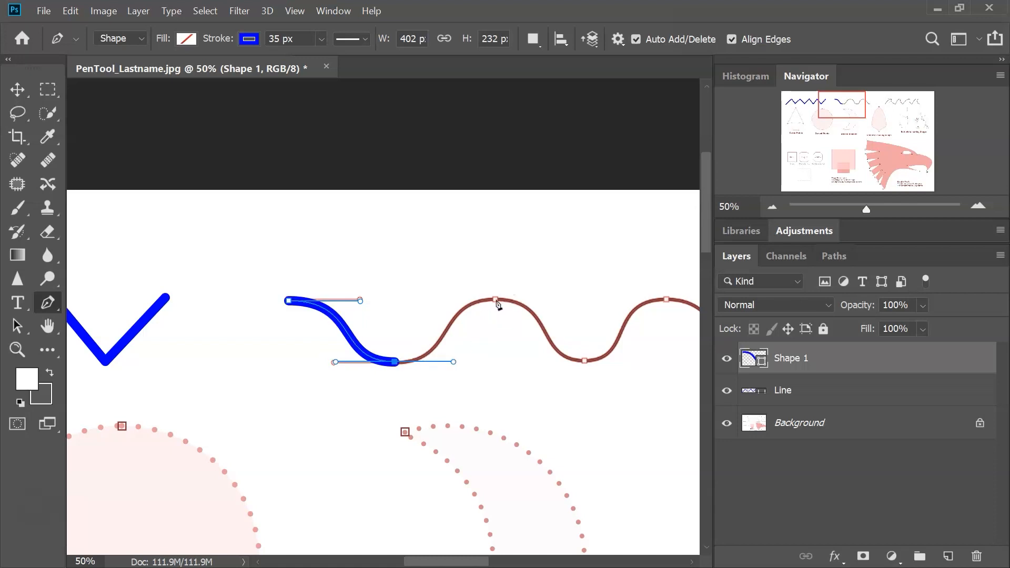
Step: Try a smooth anchor point short of the wavy line's first peak, and undo it
{"action": "left_click_drag", "start_coordinate": [455, 301], "coordinate": [557, 309]}
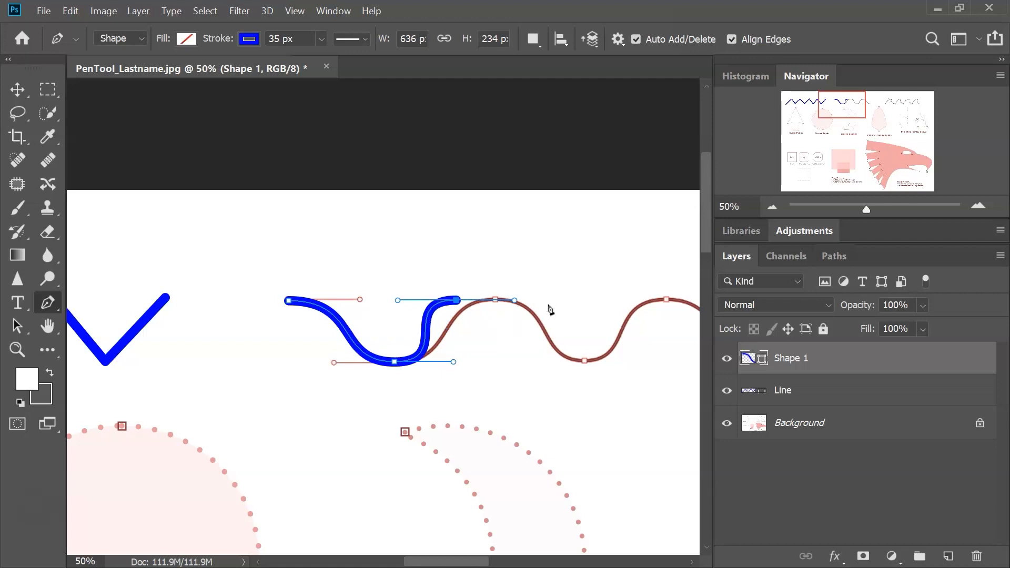
{"action": "key", "text": "ctrl+z"}
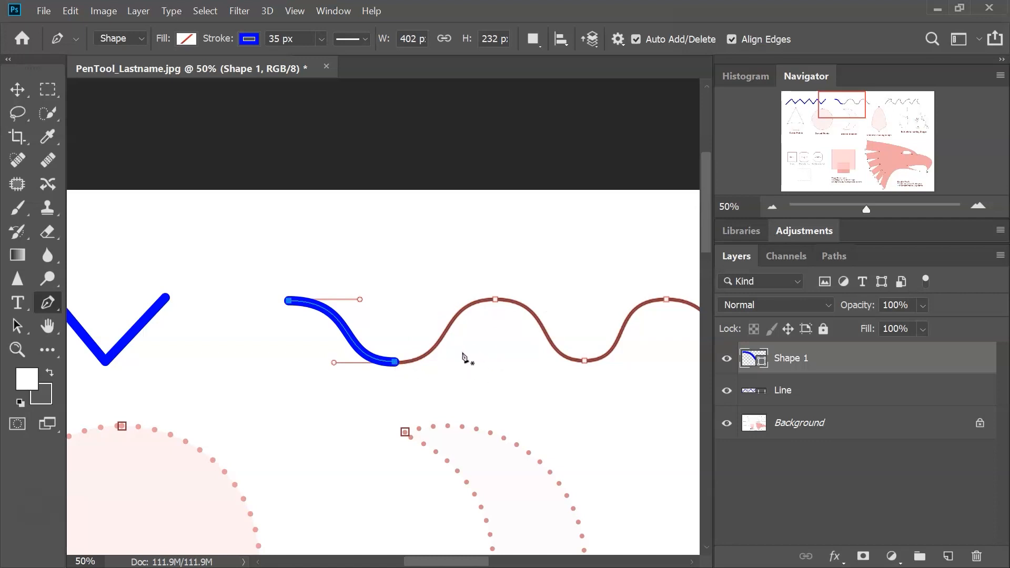
Step: Trace the rest of the wavy line to its end, pulling horizontal direction handles from smooth anchors at each remaining peak and trough
{"action": "left_click", "coordinate": [395, 363]}
{"action": "left_click_drag", "start_coordinate": [496, 303], "coordinate": [558, 312]}
{"action": "key", "text": "shift"}
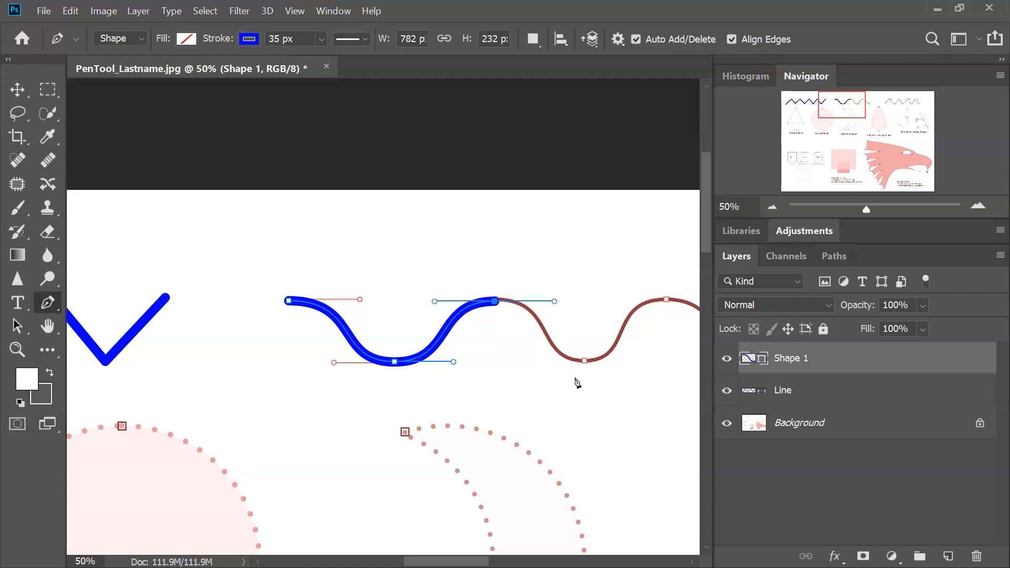
{"action": "key", "text": "space"}
{"action": "mouse_move", "coordinate": [591, 354]}
{"action": "left_mouse_down"}
{"action": "mouse_move", "coordinate": [431, 369]}
{"action": "mouse_move", "coordinate": [429, 379]}
{"action": "mouse_move", "coordinate": [475, 377]}
{"action": "left_mouse_up"}
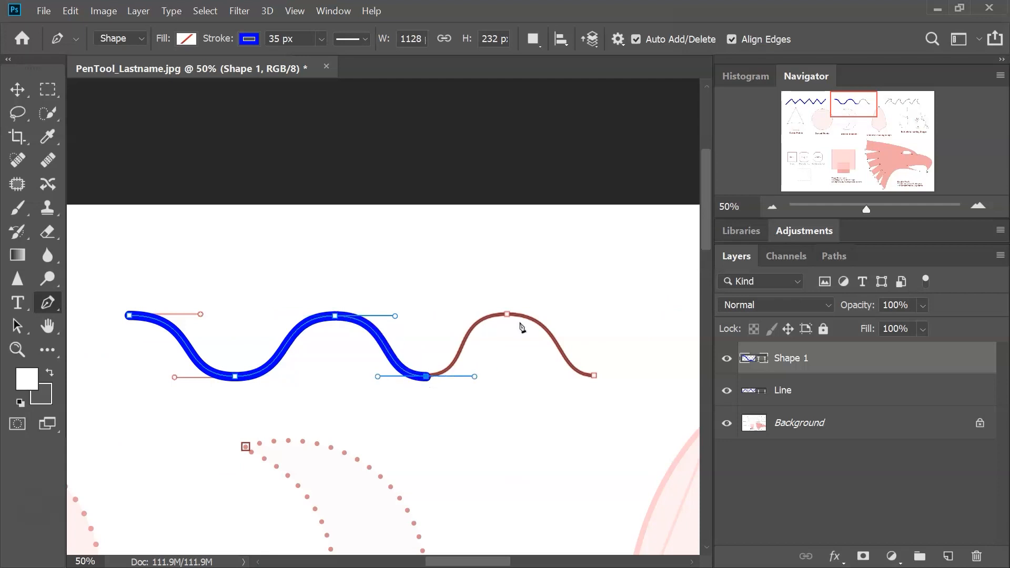
{"action": "left_click_drag", "start_coordinate": [508, 316], "coordinate": [563, 317]}
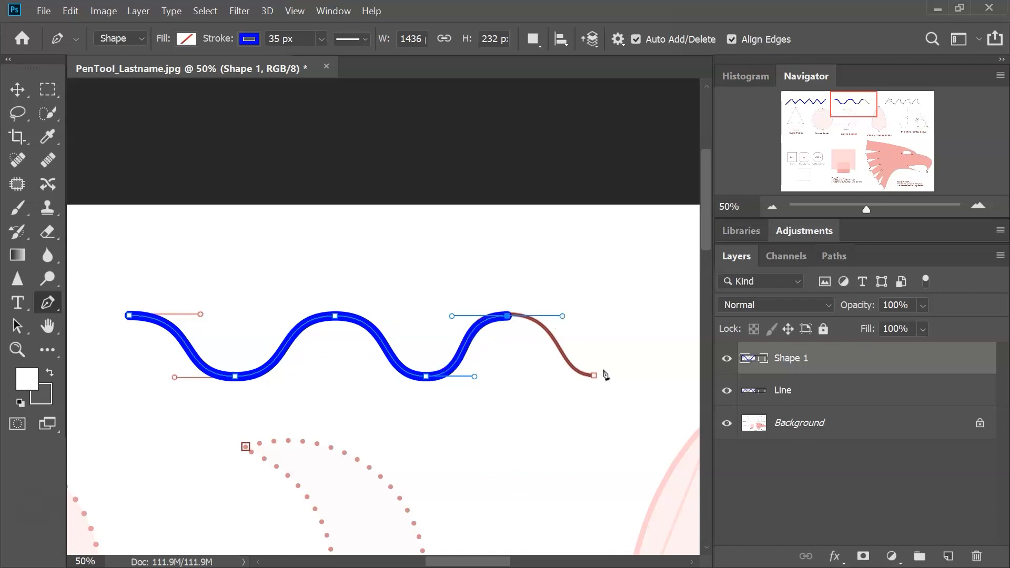
{"action": "mouse_move", "coordinate": [594, 377]}
{"action": "left_mouse_down"}
{"action": "mouse_move", "coordinate": [657, 379]}
{"action": "mouse_move", "coordinate": [640, 382]}
{"action": "left_mouse_up"}
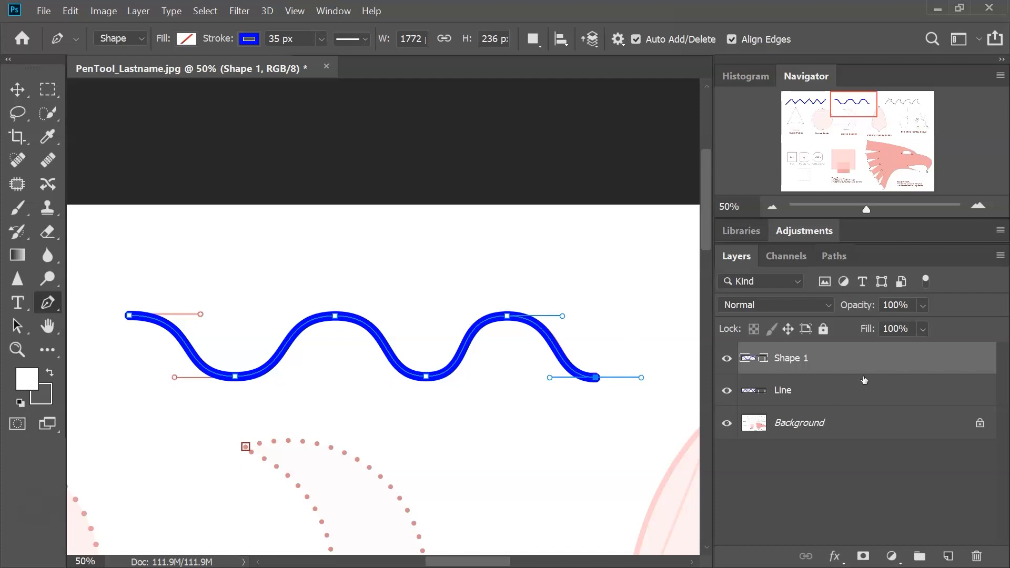
Step: Rename the wavy line's shape layer to Curved line
{"action": "double_click", "coordinate": [790, 359]}
{"action": "type", "text": "C"}
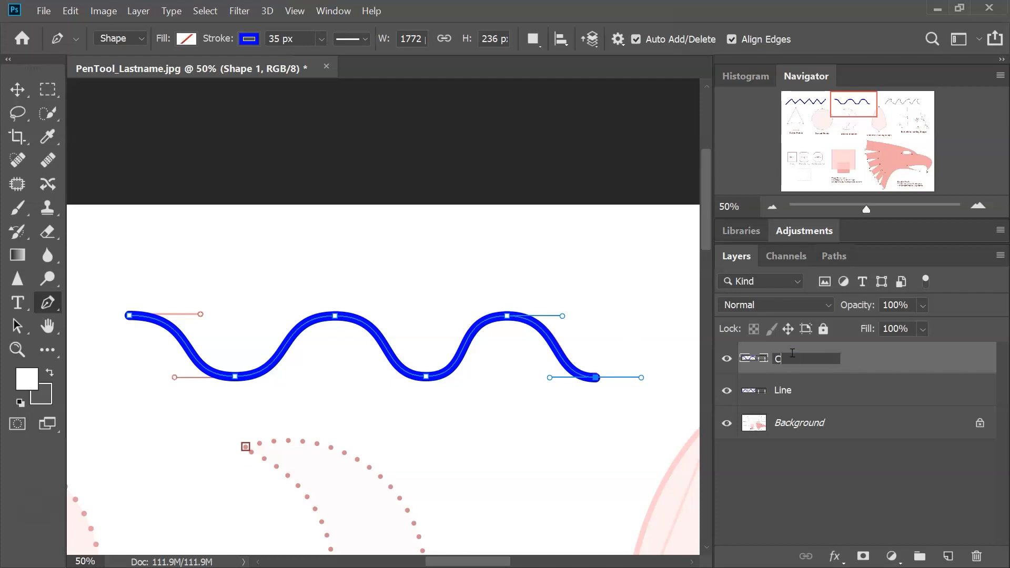
{"action": "type", "text": "urved line"}
{"action": "key", "text": "Return"}
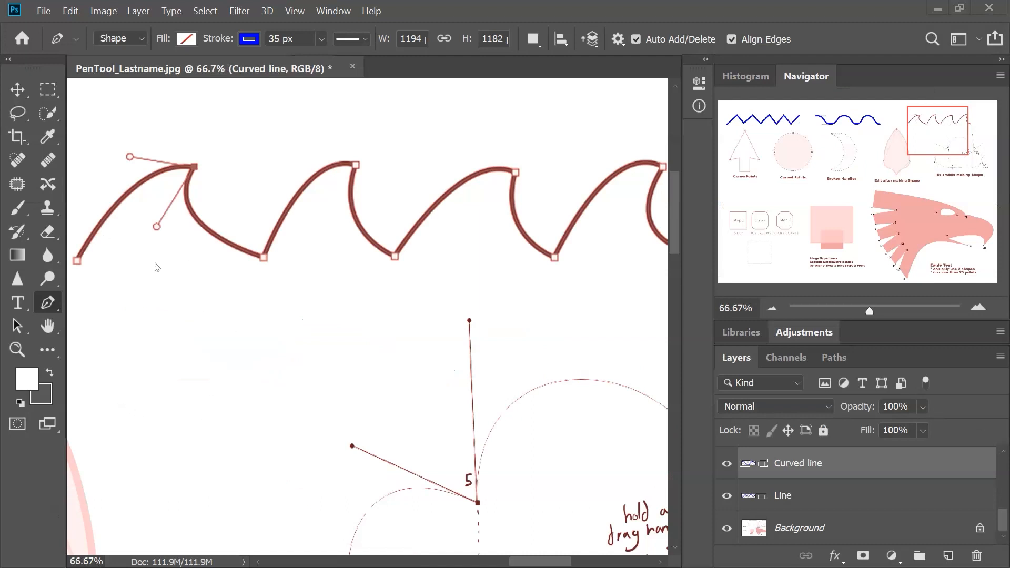
Step: Trace the breaking-wave template as a new shape with straight segments, placing a corner anchor at every crest and trough through its end
{"action": "scroll", "coordinate": [142, 272], "scroll_direction": "up", "scroll_amount": 2}
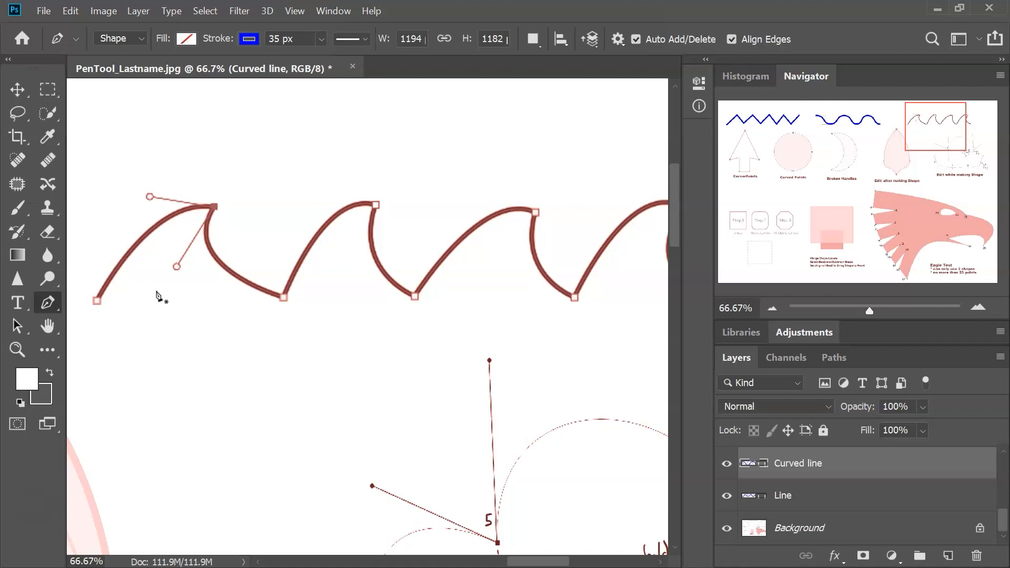
{"action": "left_click", "coordinate": [96, 301]}
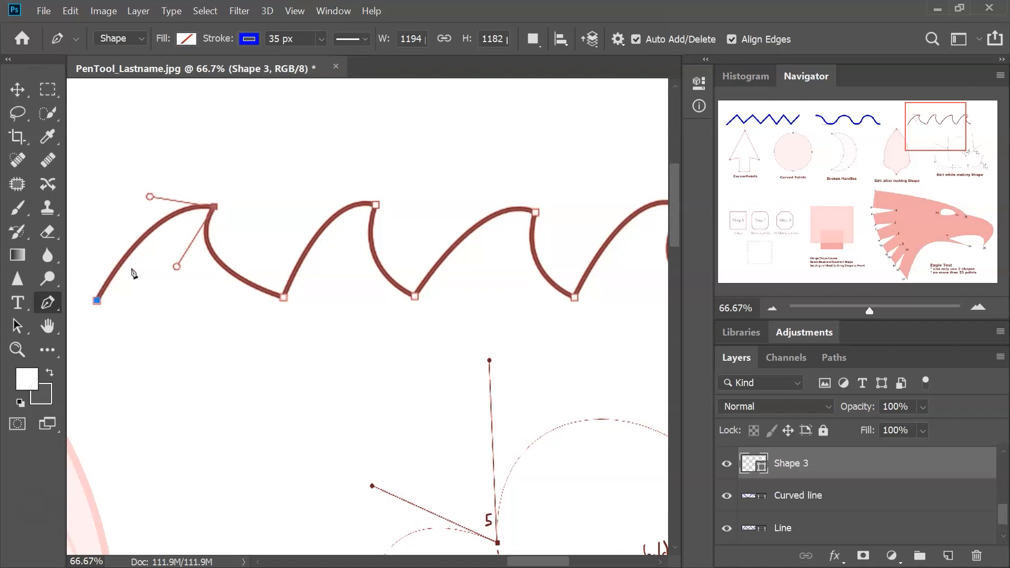
{"action": "left_click", "coordinate": [216, 205]}
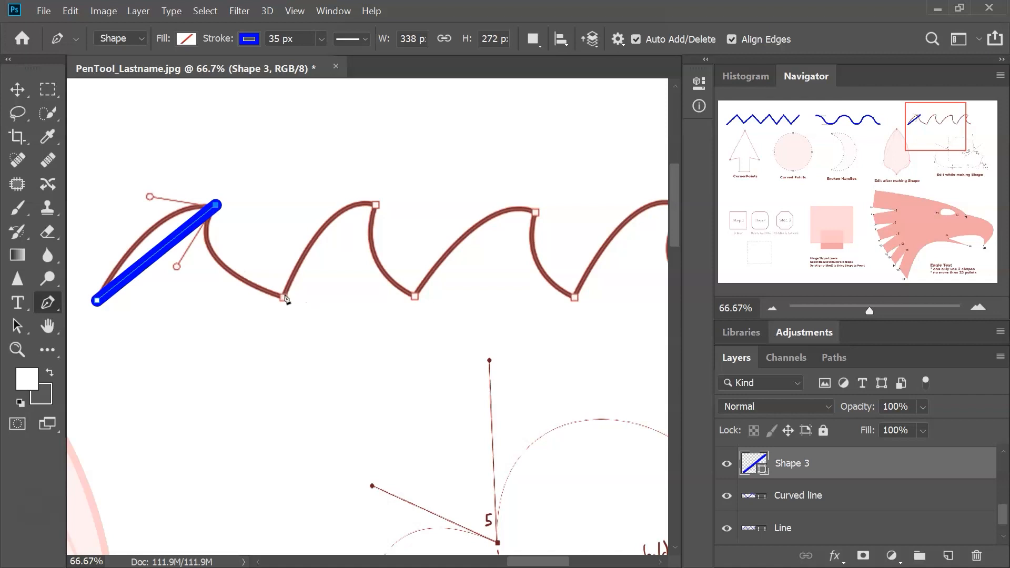
{"action": "left_click", "coordinate": [281, 297]}
{"action": "left_click", "coordinate": [380, 201]}
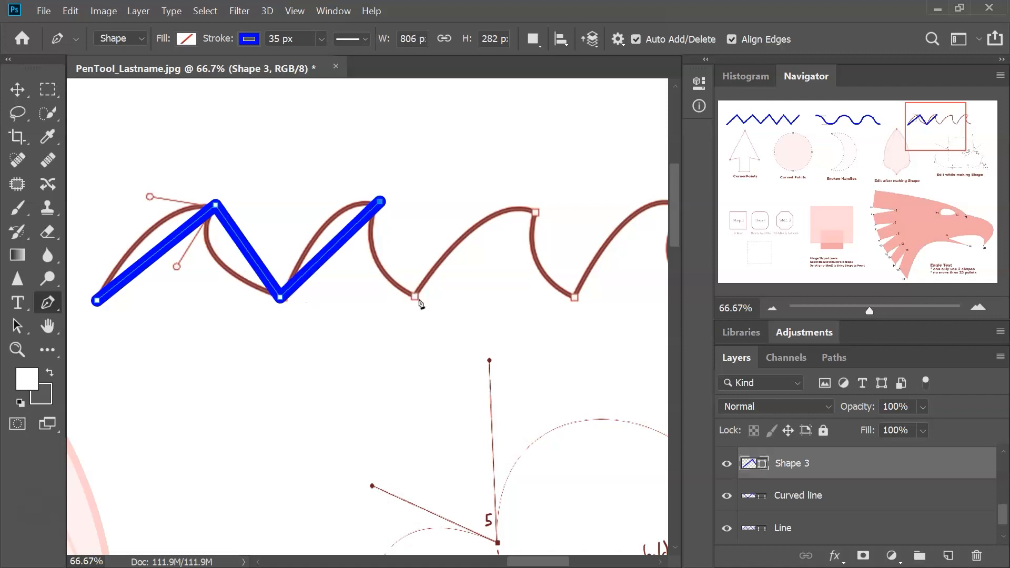
{"action": "left_click", "coordinate": [419, 300]}
{"action": "left_click", "coordinate": [532, 209]}
{"action": "left_click", "coordinate": [573, 297]}
{"action": "left_click_drag", "start_coordinate": [610, 263], "coordinate": [582, 279]}
{"action": "left_click", "coordinate": [654, 223]}
{"action": "left_click_drag", "start_coordinate": [633, 372], "coordinate": [426, 338]}
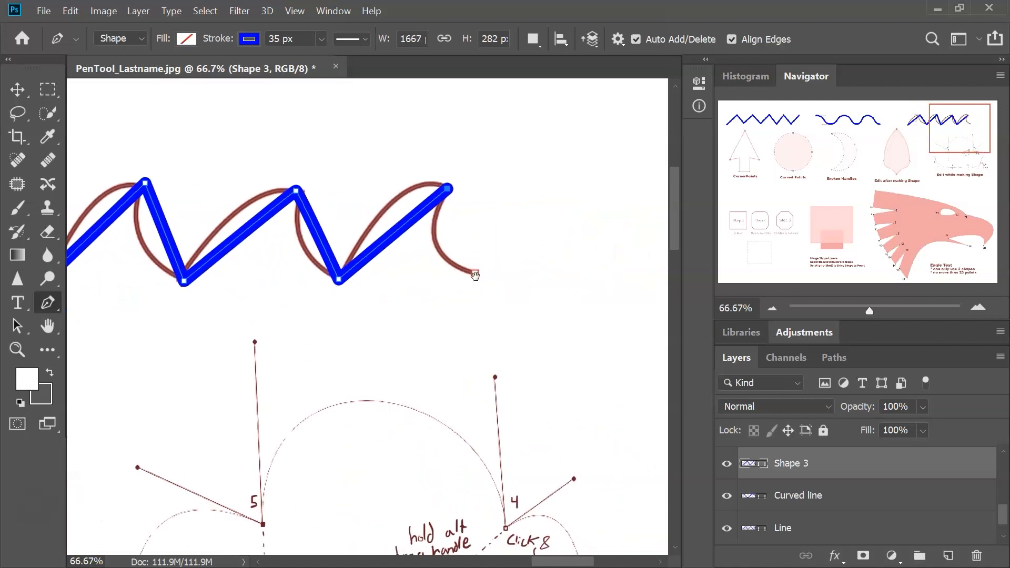
{"action": "left_click", "coordinate": [477, 276]}
Step: Convert the corner anchors at the four wave crests to smooth points, pulling direction handles that bow the segments on both sides
{"action": "left_click_drag", "start_coordinate": [150, 316], "coordinate": [343, 327]}
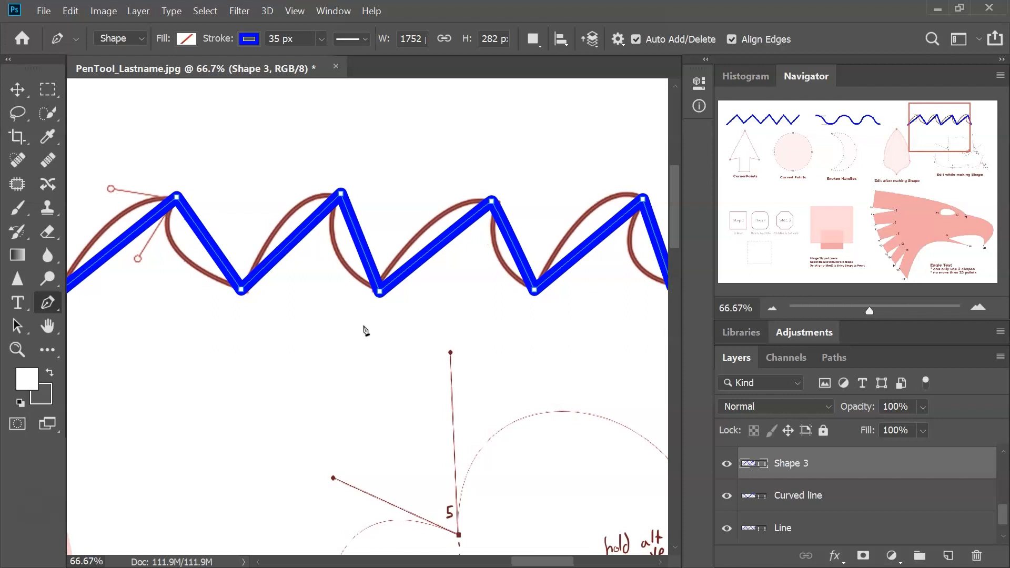
{"action": "left_click_drag", "start_coordinate": [744, 308], "coordinate": [725, 308]}
{"action": "type", "text": "8"}
{"action": "key", "text": "Return"}
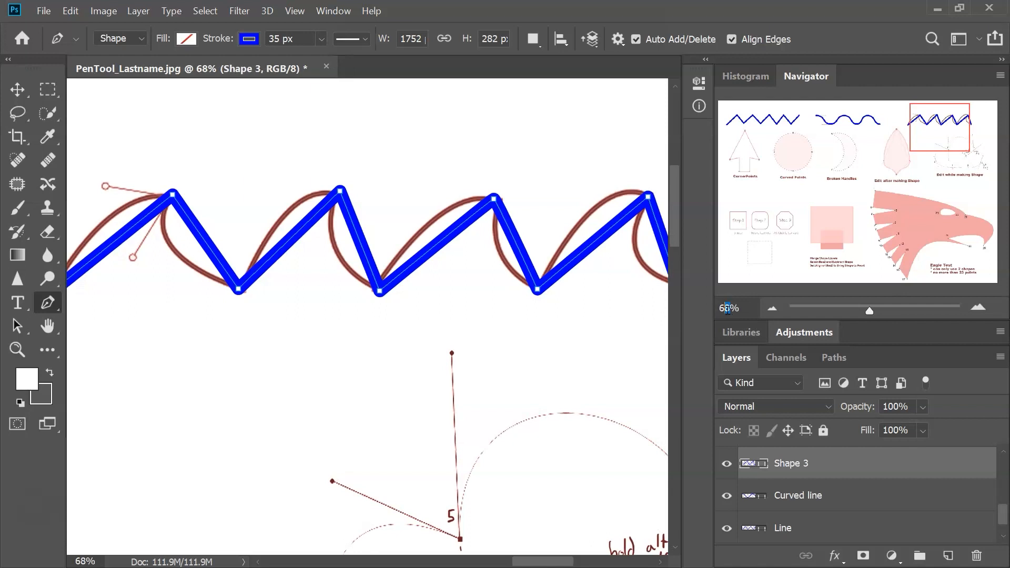
{"action": "key", "text": "Return"}
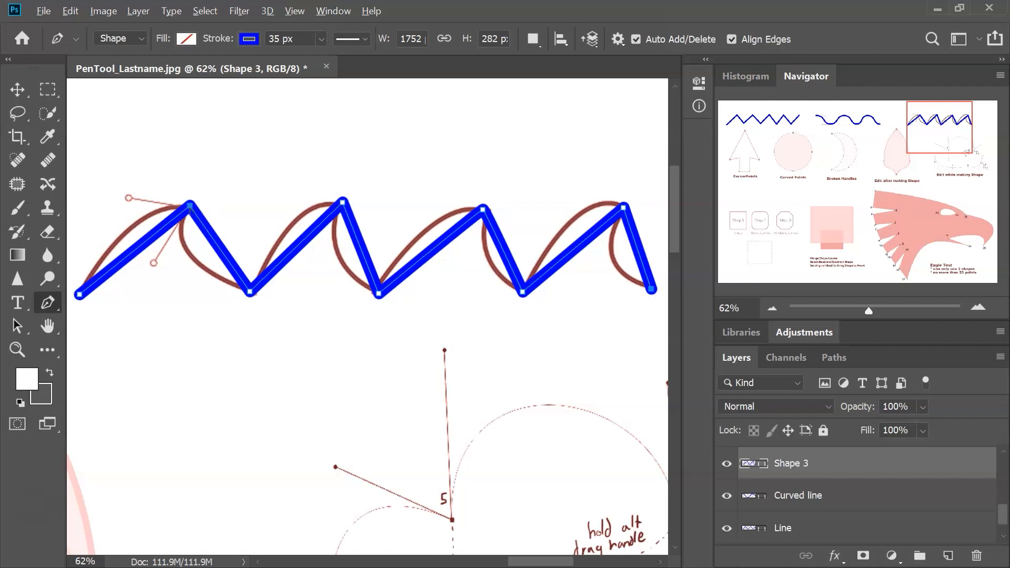
{"action": "left_click_drag", "start_coordinate": [189, 206], "coordinate": [225, 214]}
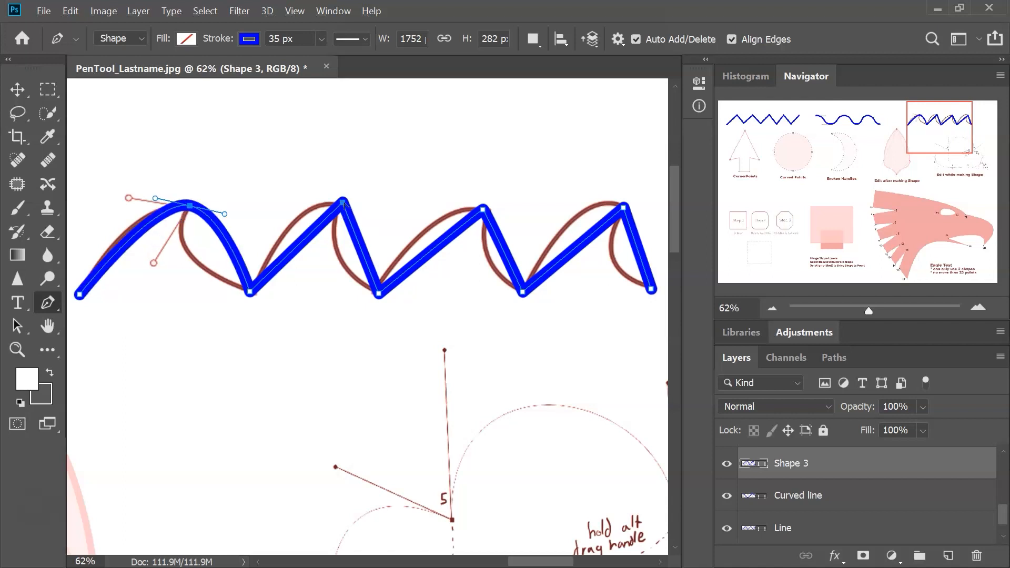
{"action": "left_click_drag", "start_coordinate": [343, 202], "coordinate": [383, 209]}
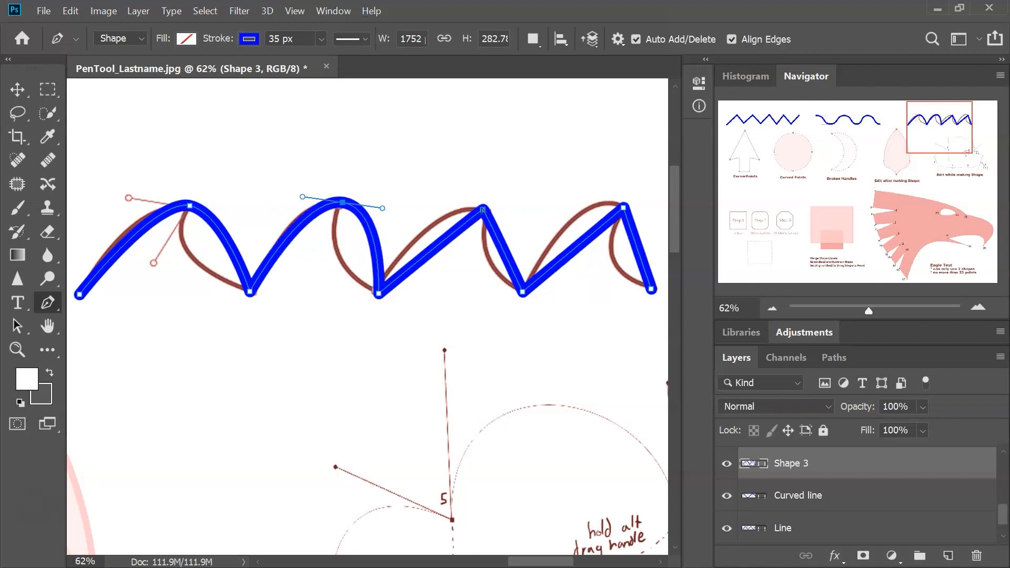
{"action": "left_click_drag", "start_coordinate": [483, 209], "coordinate": [523, 216]}
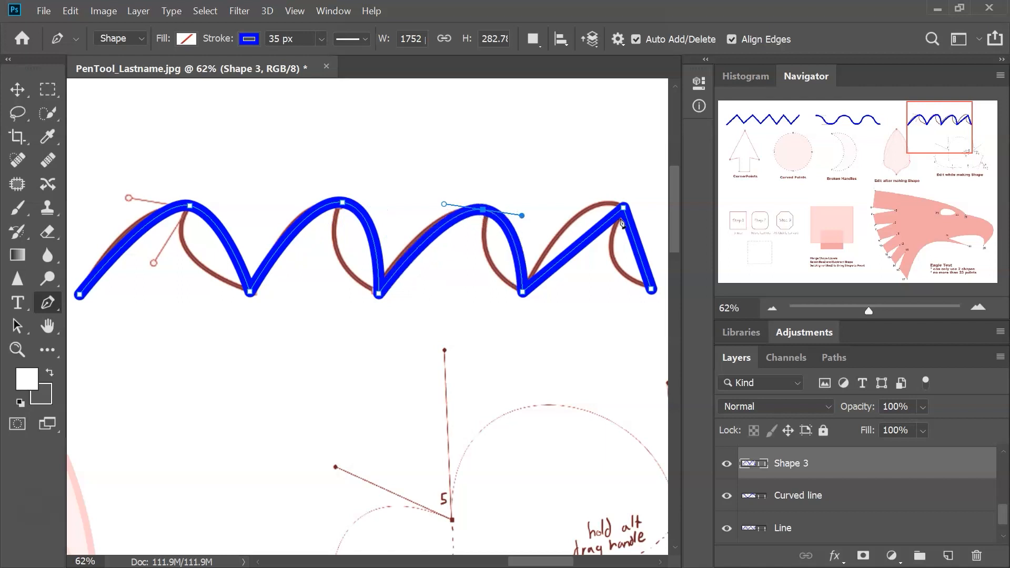
{"action": "left_click_drag", "start_coordinate": [624, 209], "coordinate": [640, 232]}
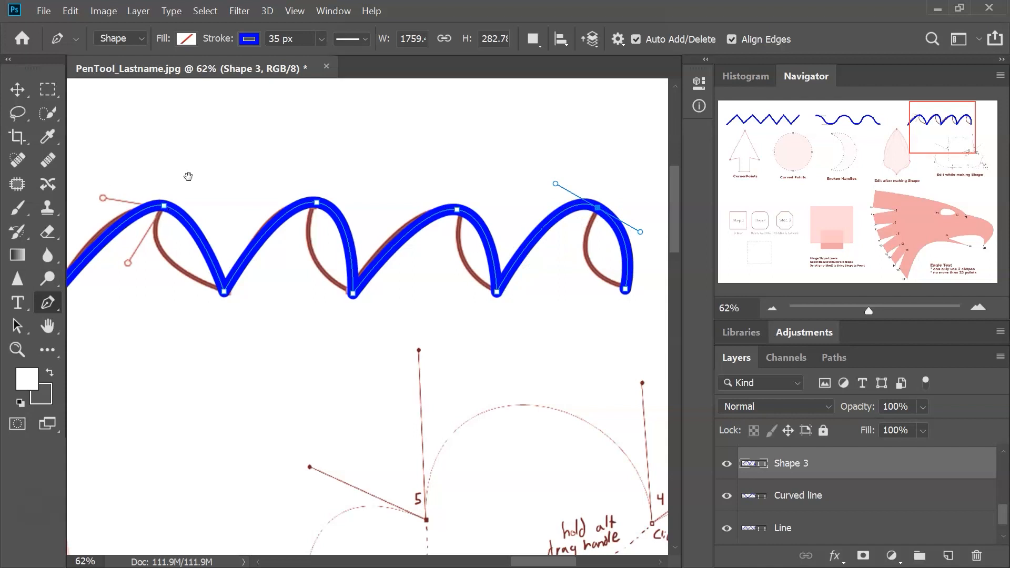
Step: Break the first crest's direction handles and move each onto the template's handle markers so both curves follow the wave
{"action": "left_click_drag", "start_coordinate": [187, 168], "coordinate": [215, 173]}
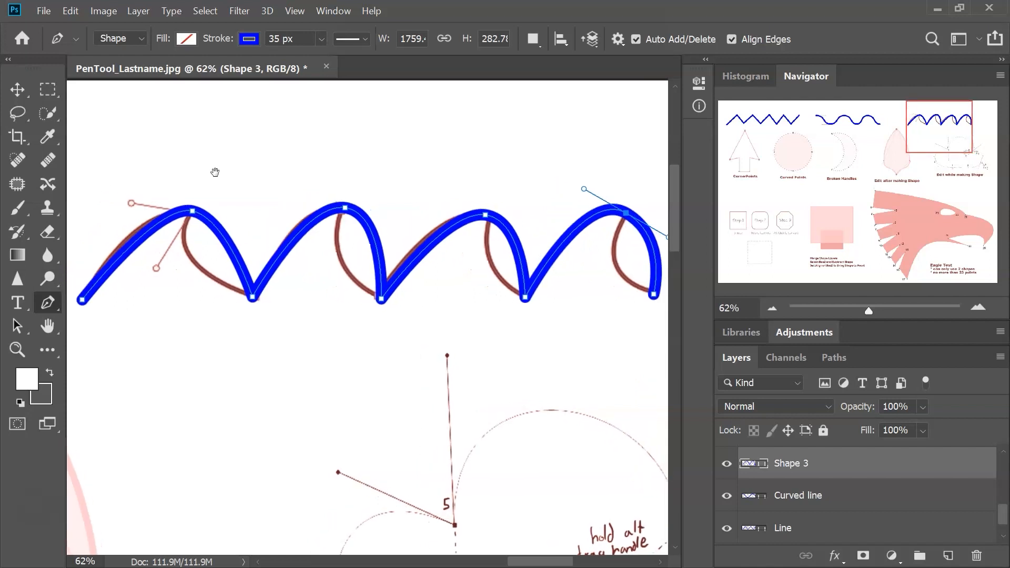
{"action": "left_click", "coordinate": [193, 213], "text": "ctrl"}
{"action": "left_click_drag", "start_coordinate": [228, 220], "coordinate": [156, 268]}
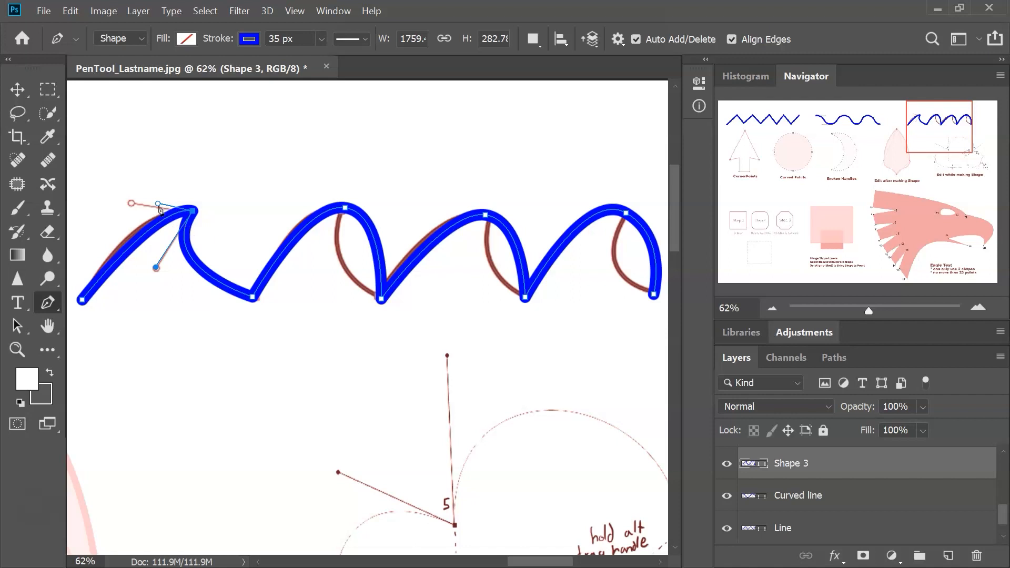
{"action": "mouse_move", "coordinate": [156, 204]}
{"action": "left_mouse_down"}
{"action": "mouse_move", "coordinate": [129, 205]}
{"action": "mouse_move", "coordinate": [157, 200]}
{"action": "left_mouse_up"}
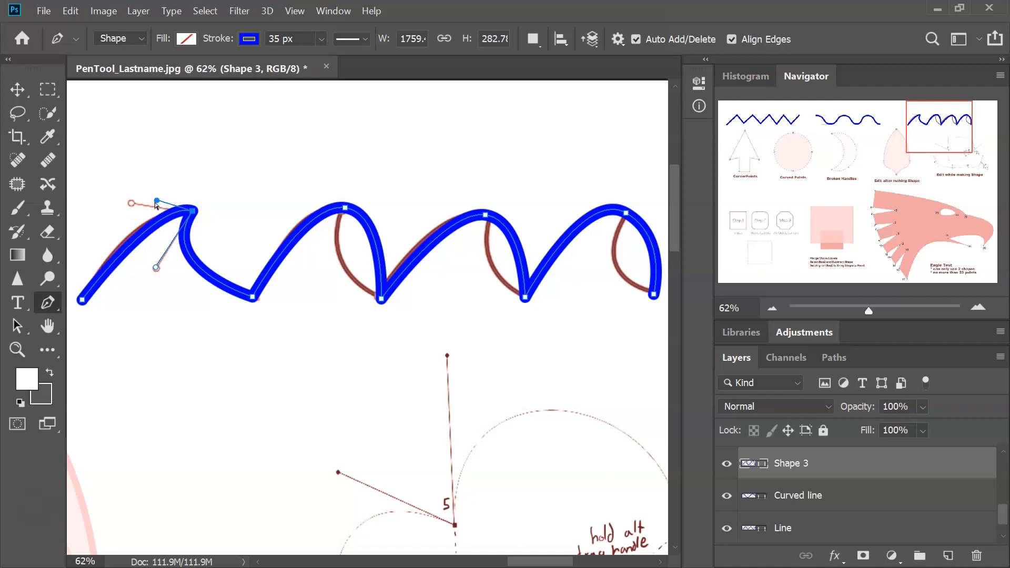
{"action": "left_click_drag", "start_coordinate": [158, 205], "coordinate": [131, 208]}
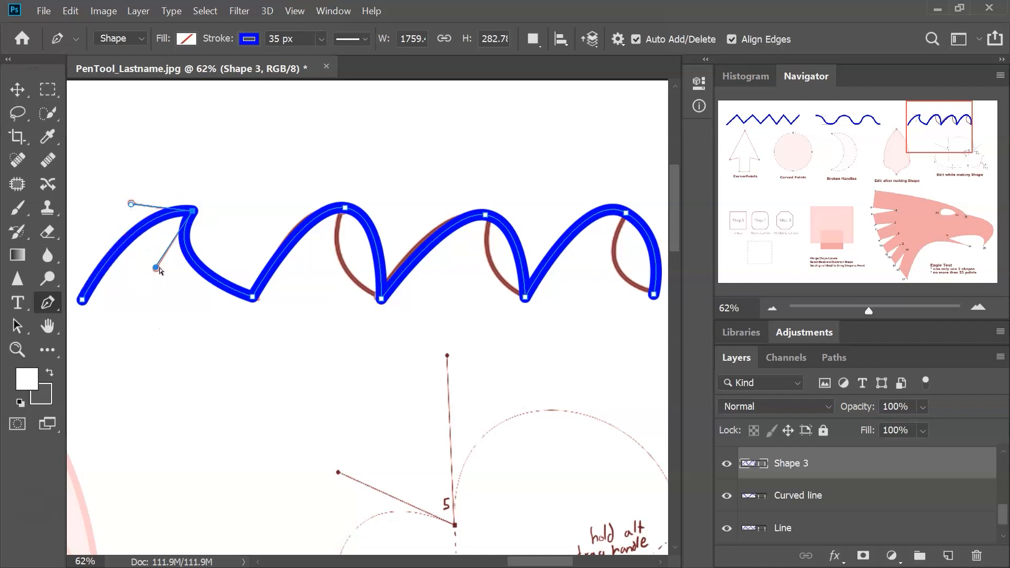
{"action": "left_click_drag", "start_coordinate": [156, 269], "coordinate": [156, 271]}
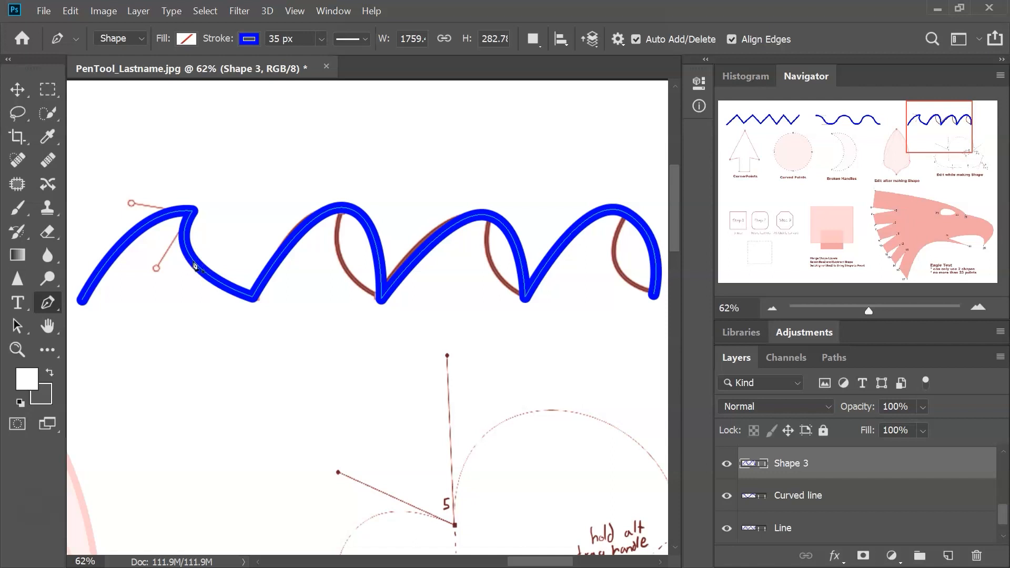
Step: Try reshaping the second crest by moving its linked direction handles with the Direct Selection Tool
{"action": "left_click", "coordinate": [13, 330]}
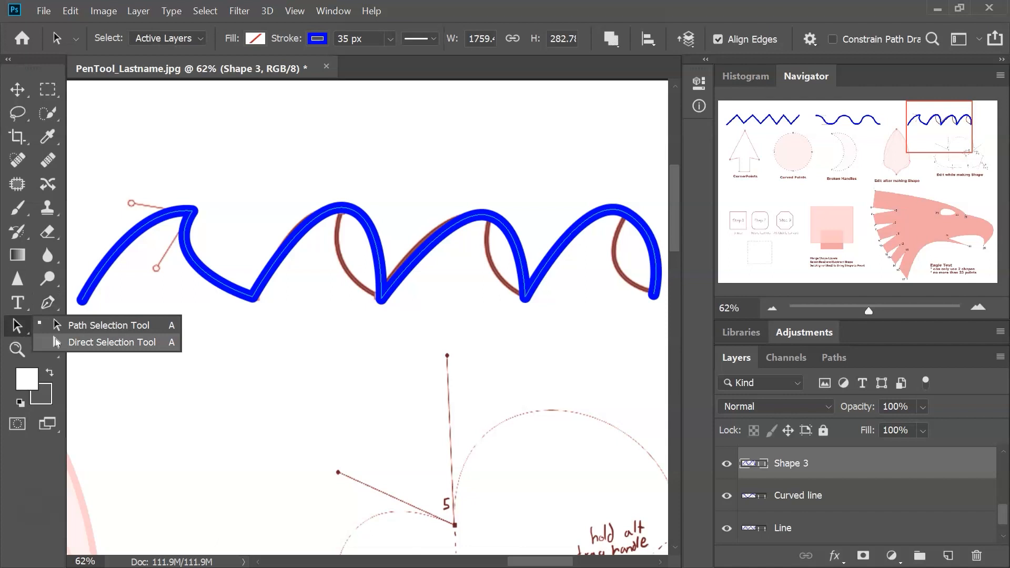
{"action": "left_click", "coordinate": [28, 332]}
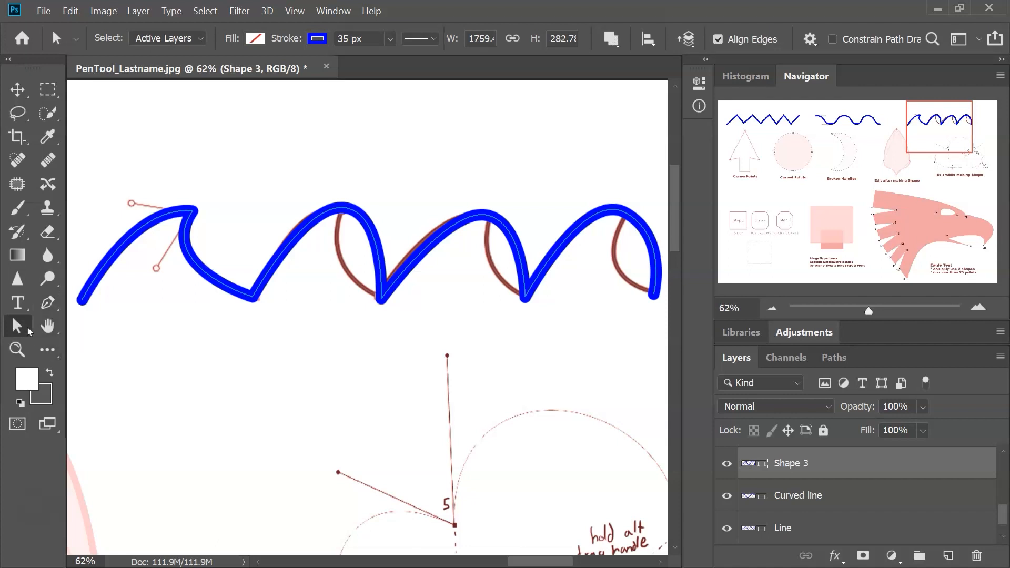
{"action": "left_click", "coordinate": [343, 213]}
{"action": "left_click", "coordinate": [343, 209]}
{"action": "mouse_move", "coordinate": [387, 215]}
{"action": "left_mouse_down"}
{"action": "mouse_move", "coordinate": [380, 235]}
{"action": "mouse_move", "coordinate": [390, 222]}
{"action": "left_mouse_up"}
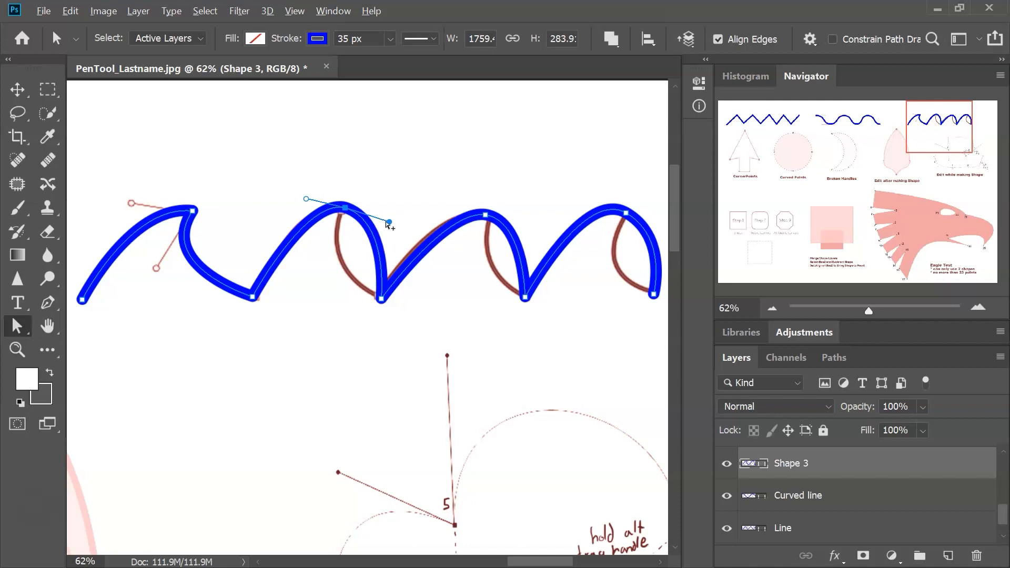
{"action": "left_click_drag", "start_coordinate": [390, 223], "coordinate": [322, 267]}
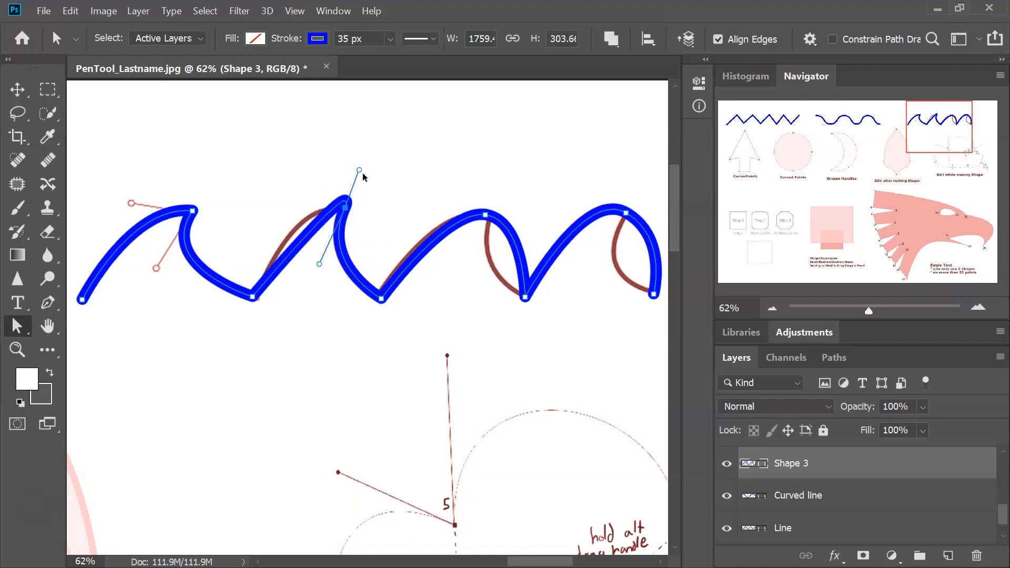
{"action": "left_click_drag", "start_coordinate": [361, 171], "coordinate": [358, 261]}
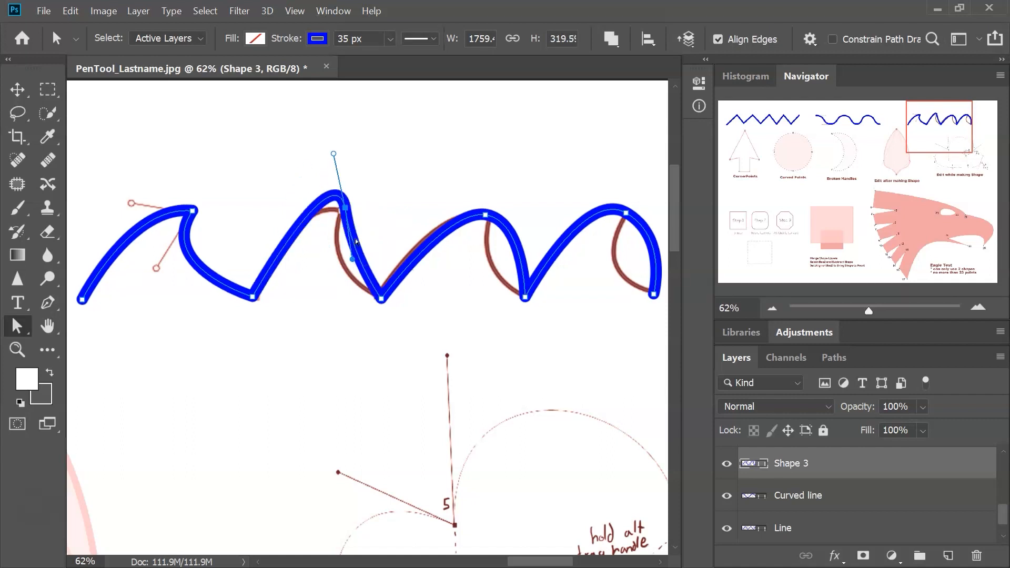
Step: Break the second crest's direction handles with the Pen Tool, extending one back over the crest and the other down inside the wave
{"action": "left_click", "coordinate": [48, 303]}
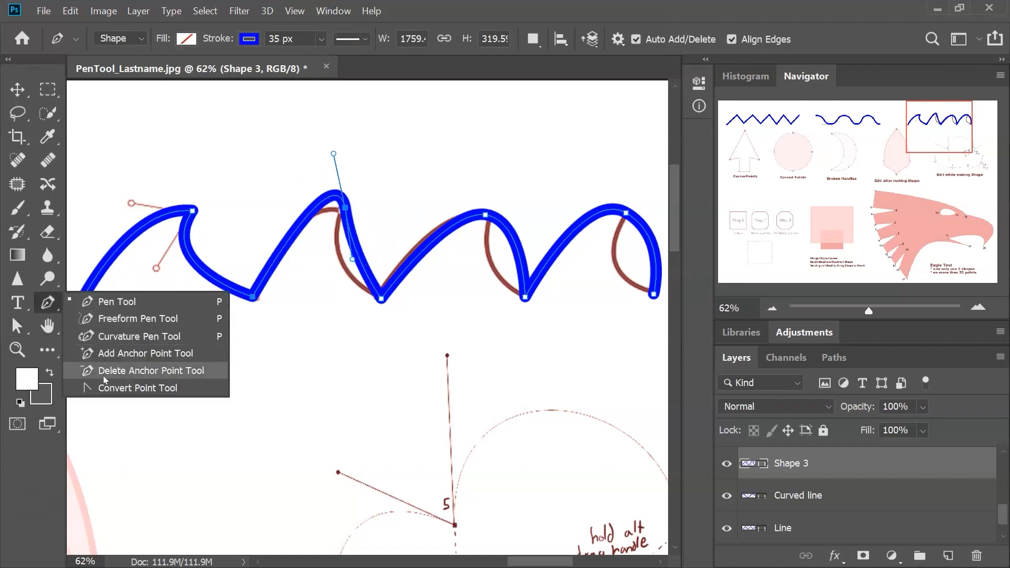
{"action": "left_click", "coordinate": [108, 302]}
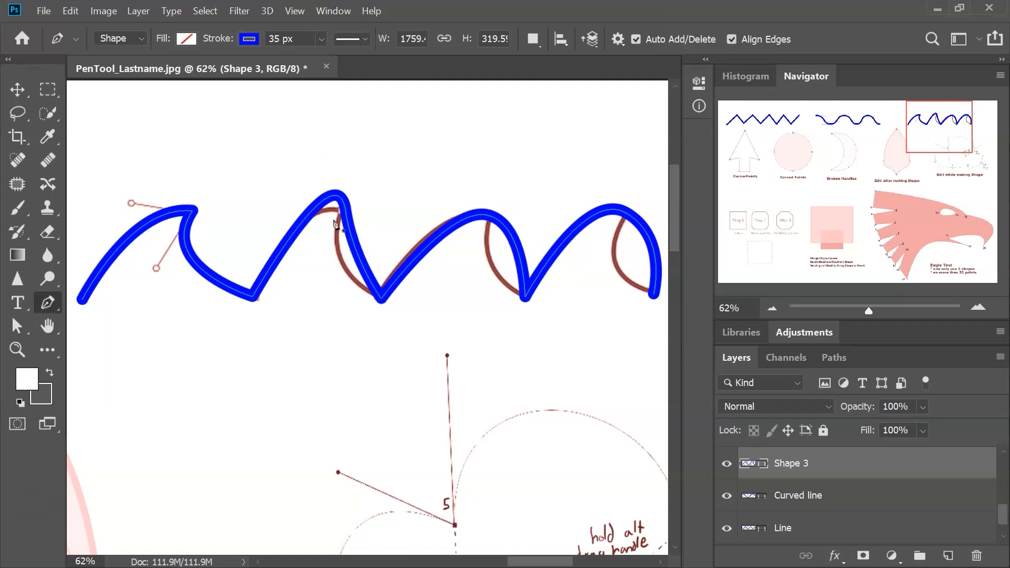
{"action": "left_click", "coordinate": [345, 208], "text": "ctrl"}
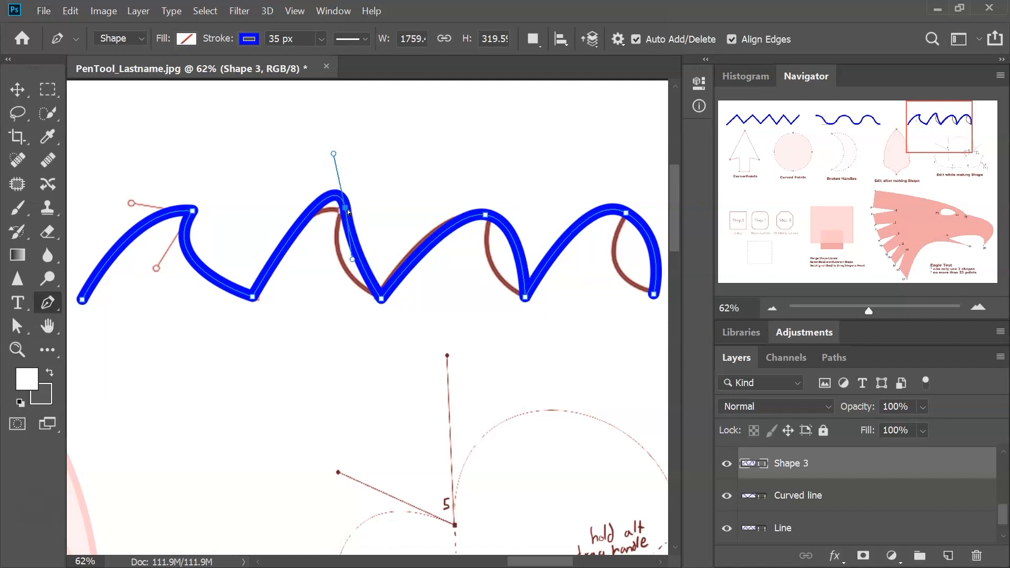
{"action": "left_click_drag", "start_coordinate": [352, 259], "coordinate": [404, 210]}
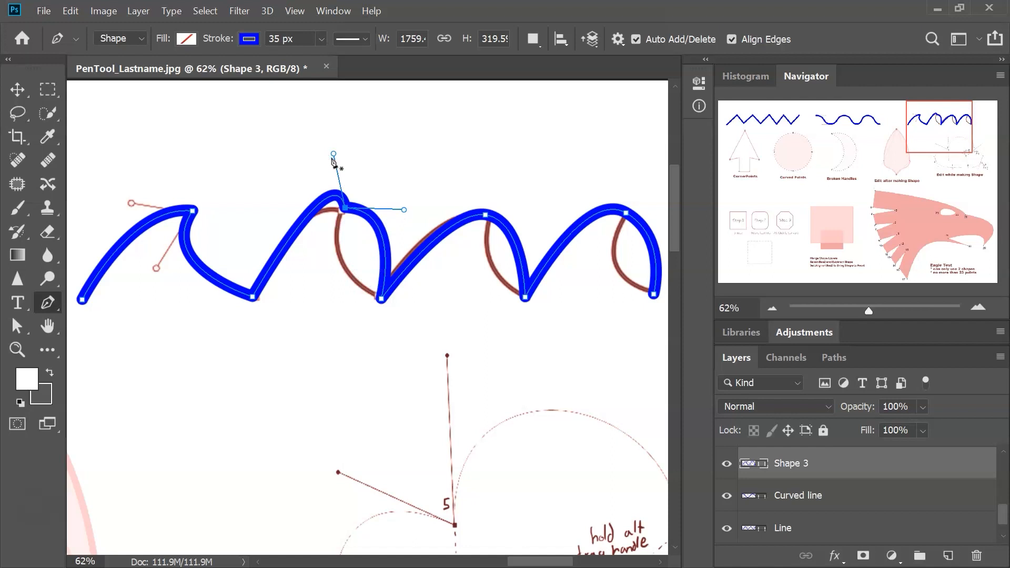
{"action": "left_click_drag", "start_coordinate": [334, 154], "coordinate": [265, 195]}
{"action": "left_click_drag", "start_coordinate": [404, 211], "coordinate": [320, 274]}
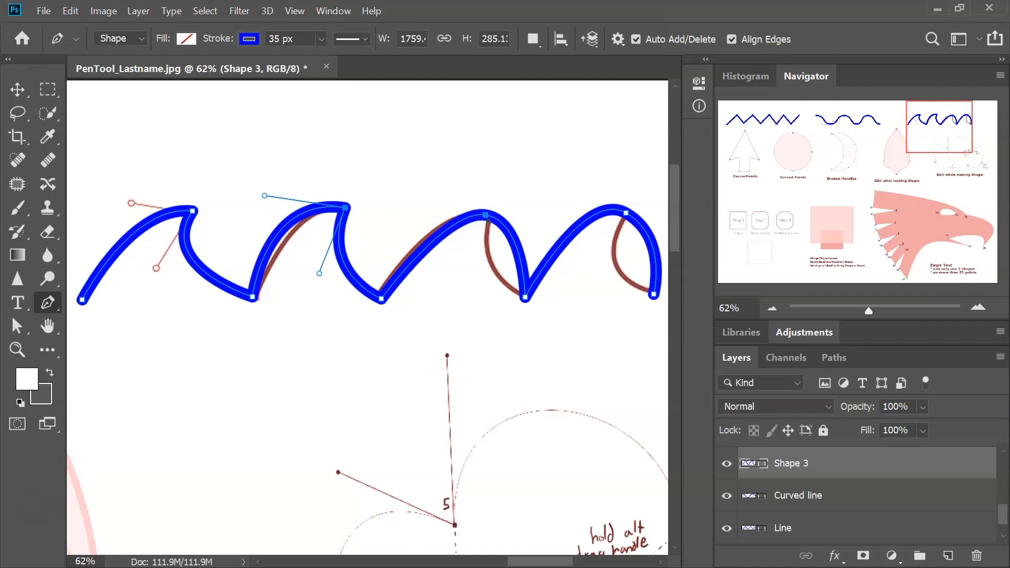
Step: Break the third and fourth crests' handles, swinging each trailing handle down and back so the inner curves follow the template
{"action": "left_click_drag", "start_coordinate": [486, 216], "coordinate": [476, 261]}
{"action": "left_click_drag", "start_coordinate": [577, 274], "coordinate": [434, 311]}
{"action": "left_click", "coordinate": [485, 250], "text": "ctrl"}
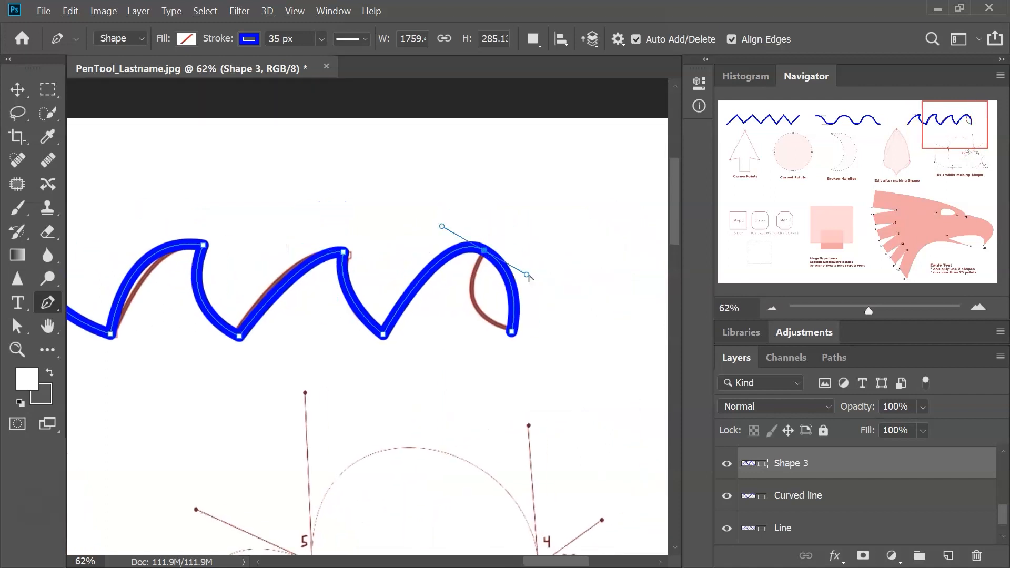
{"action": "left_click_drag", "start_coordinate": [526, 275], "coordinate": [446, 303]}
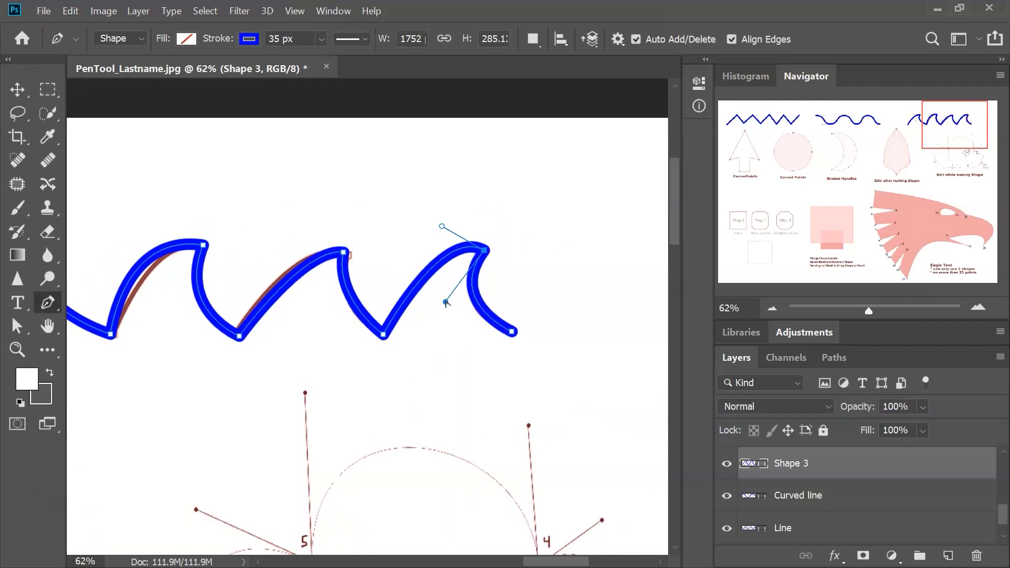
Step: Rename the layer of the breaking-wave line to Waves
{"action": "left_click_drag", "start_coordinate": [188, 354], "coordinate": [311, 325]}
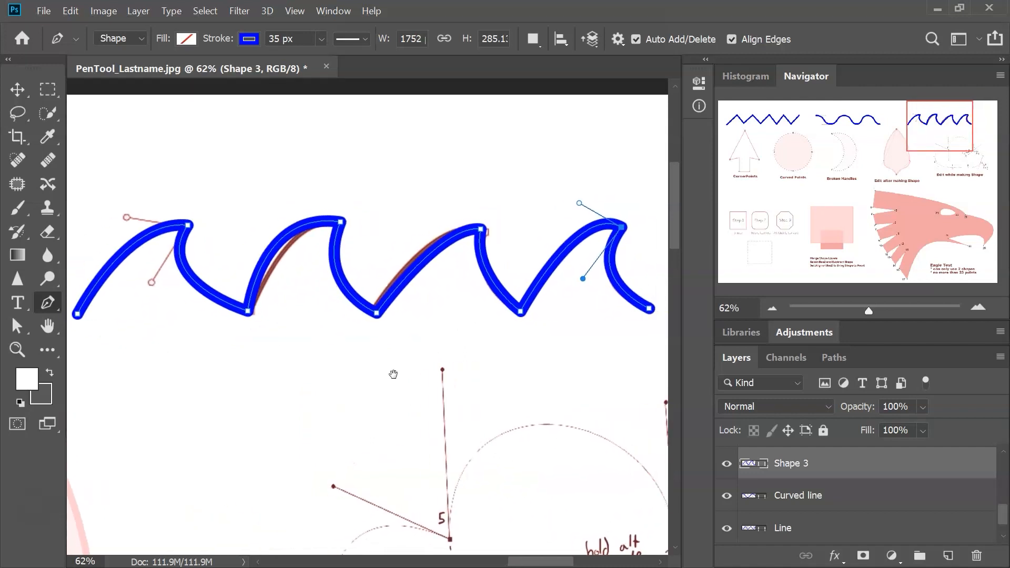
{"action": "double_click", "coordinate": [788, 464]}
{"action": "type", "text": "Waves"}
{"action": "key", "text": "Return"}
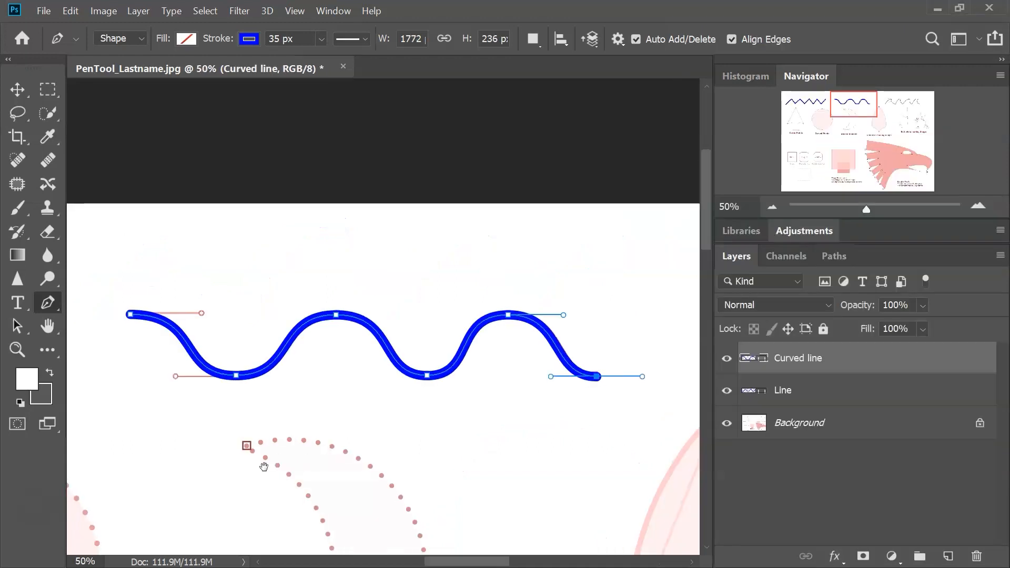
Step: Trace the CornerPoints arrow template with the Pen Tool as a closed straight-sided shape, starting at the shaft's lower-left corner
{"action": "left_click_drag", "start_coordinate": [266, 462], "coordinate": [406, 478]}
{"action": "left_click_drag", "start_coordinate": [367, 292], "coordinate": [346, 320]}
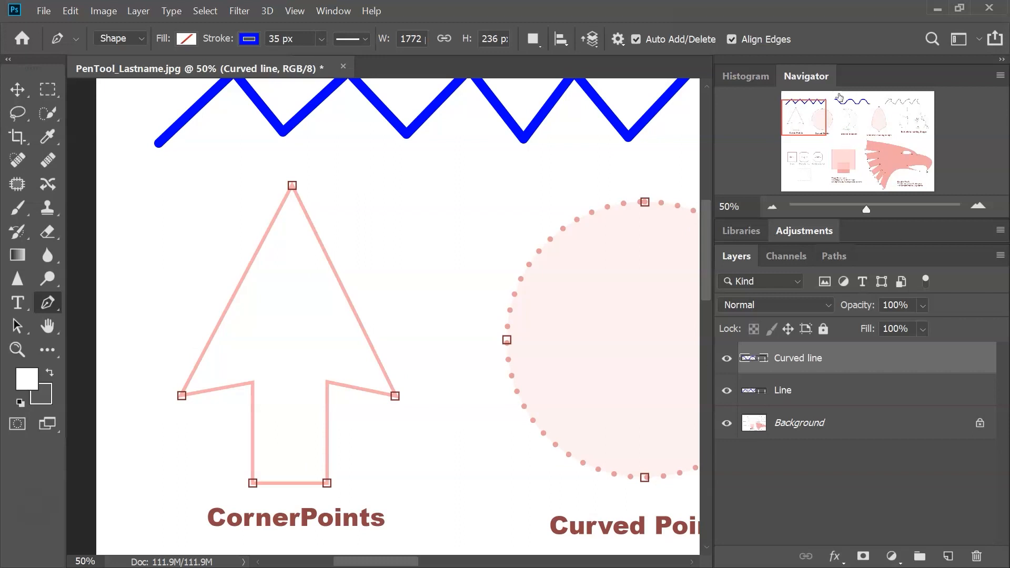
{"action": "left_click", "coordinate": [253, 483]}
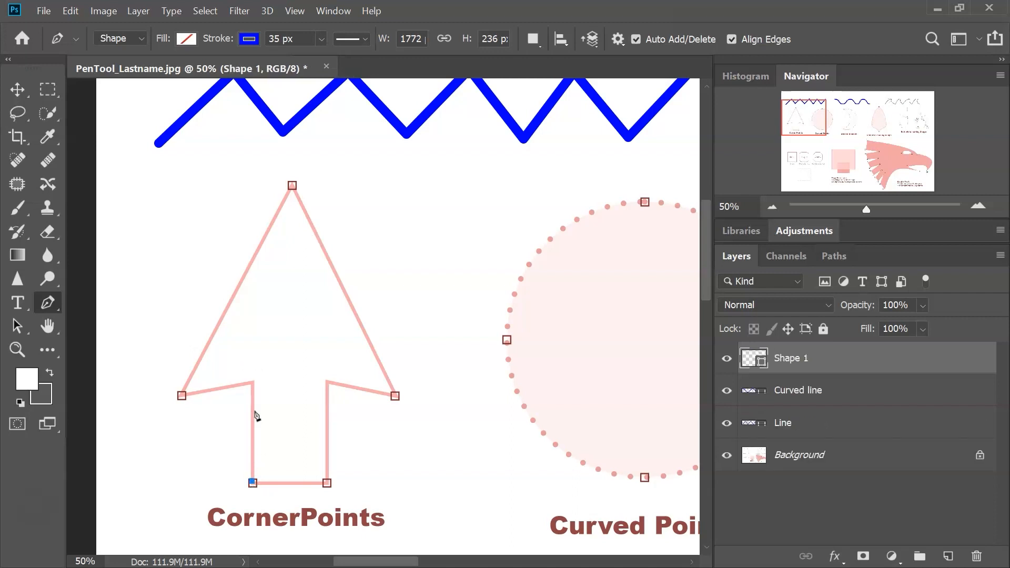
{"action": "left_click", "coordinate": [253, 384]}
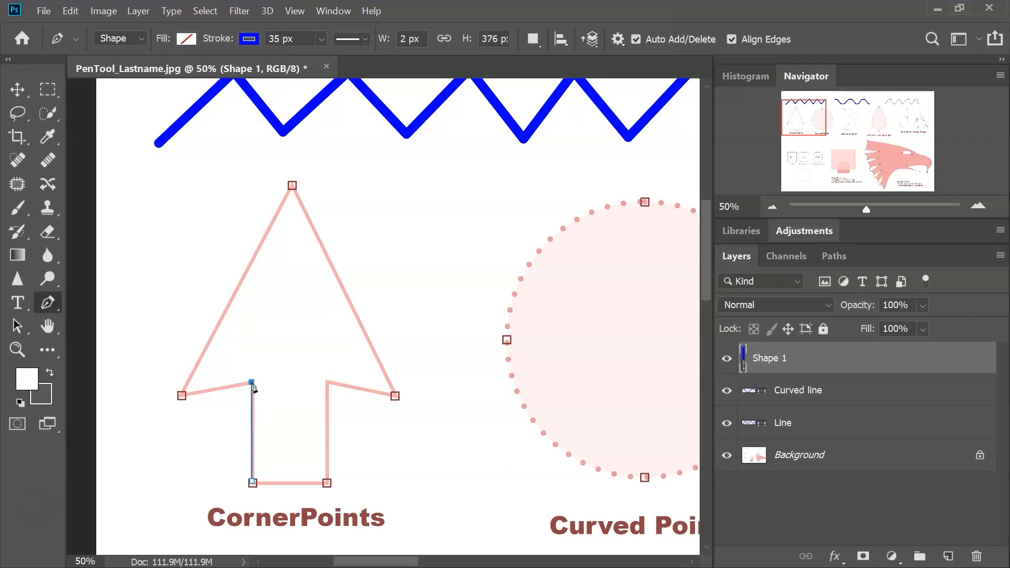
{"action": "left_click", "coordinate": [182, 396]}
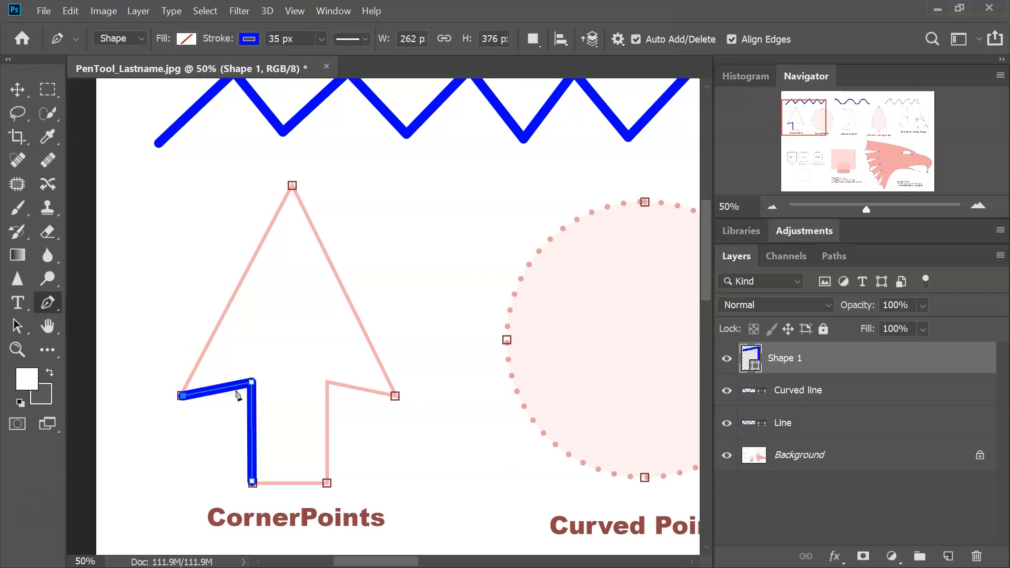
{"action": "left_click", "coordinate": [293, 186]}
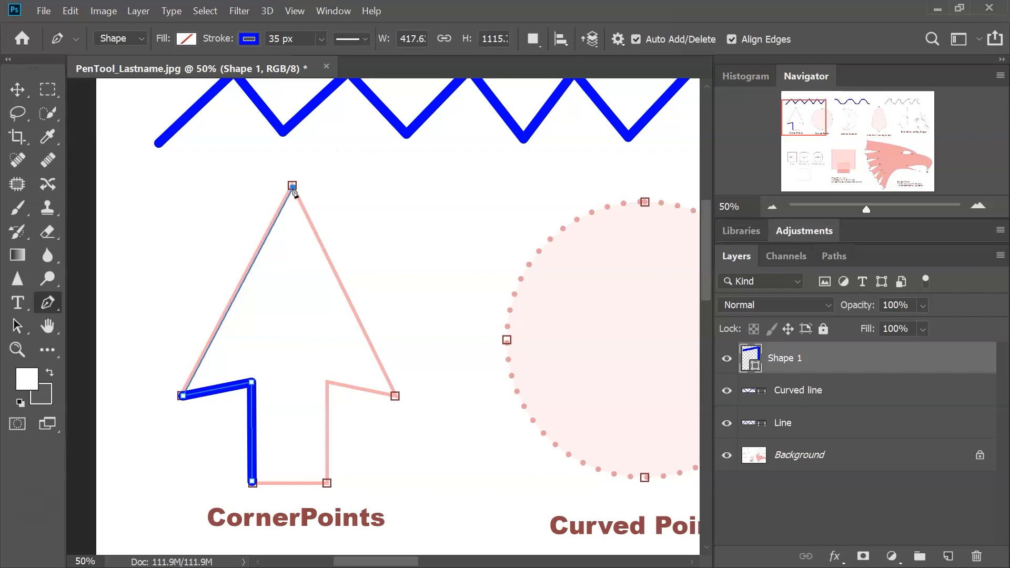
{"action": "left_click", "coordinate": [394, 397]}
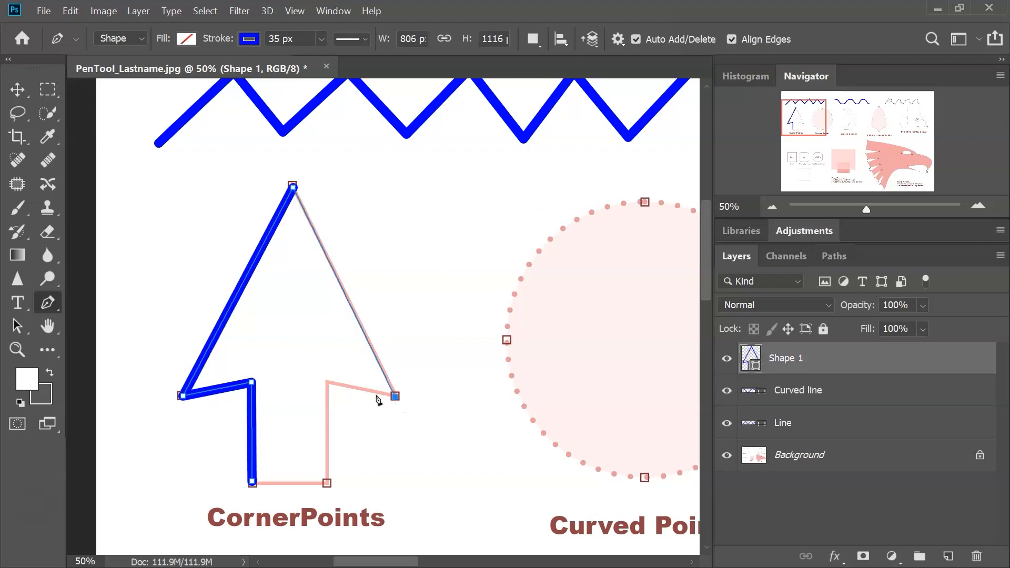
{"action": "left_click", "coordinate": [328, 379]}
{"action": "left_click", "coordinate": [326, 483]}
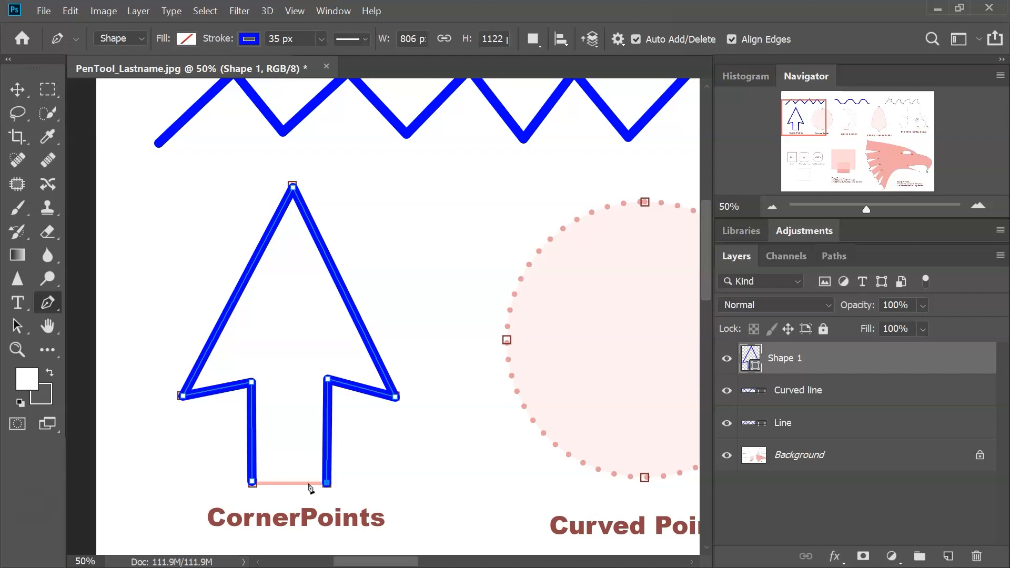
{"action": "left_click", "coordinate": [253, 483]}
Step: Fill the arrow shape with light blue and rename its layer Arrow
{"action": "left_click", "coordinate": [186, 40]}
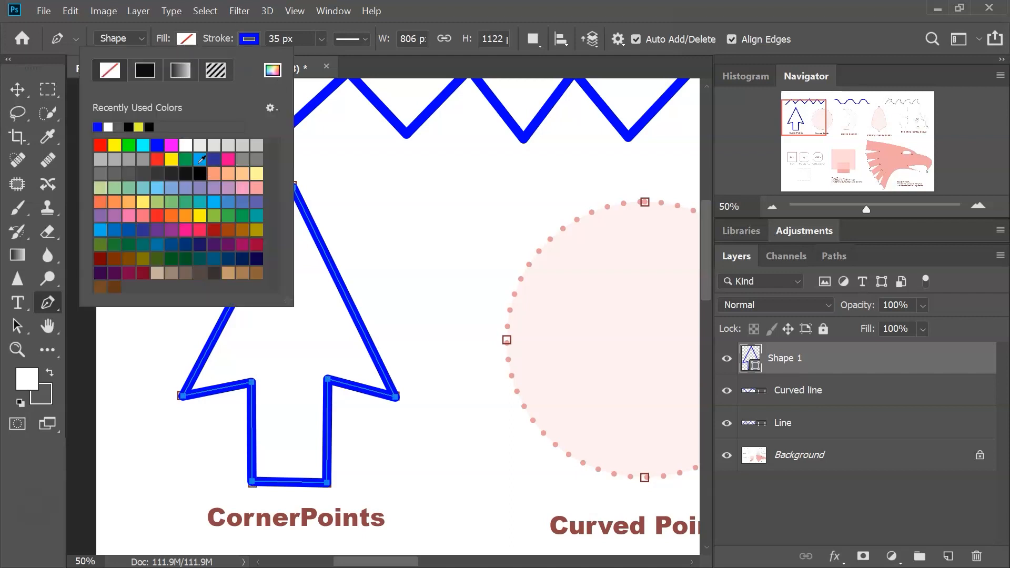
{"action": "left_click", "coordinate": [200, 159]}
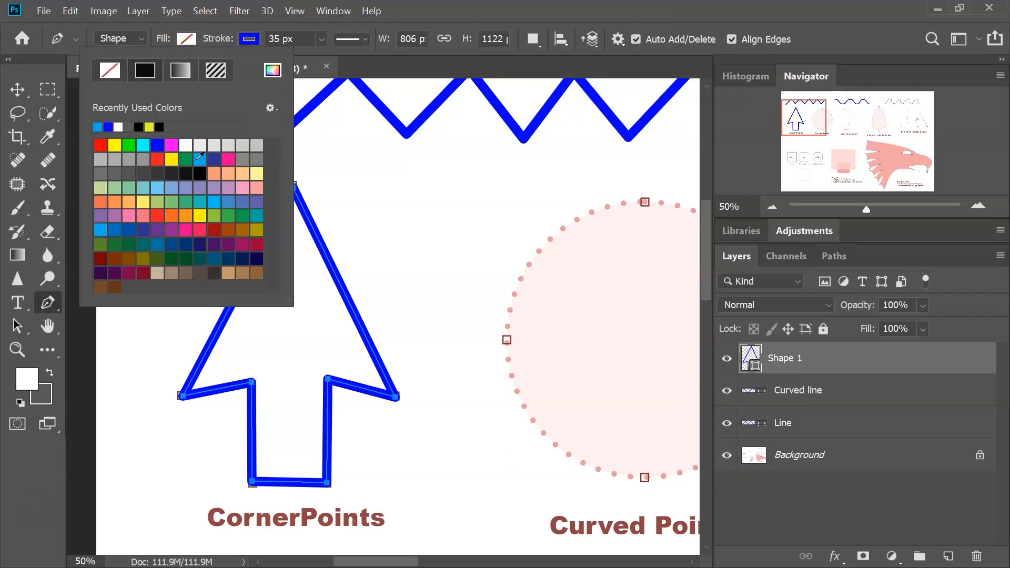
{"action": "double_click", "coordinate": [788, 359]}
{"action": "type", "text": "Arrow"}
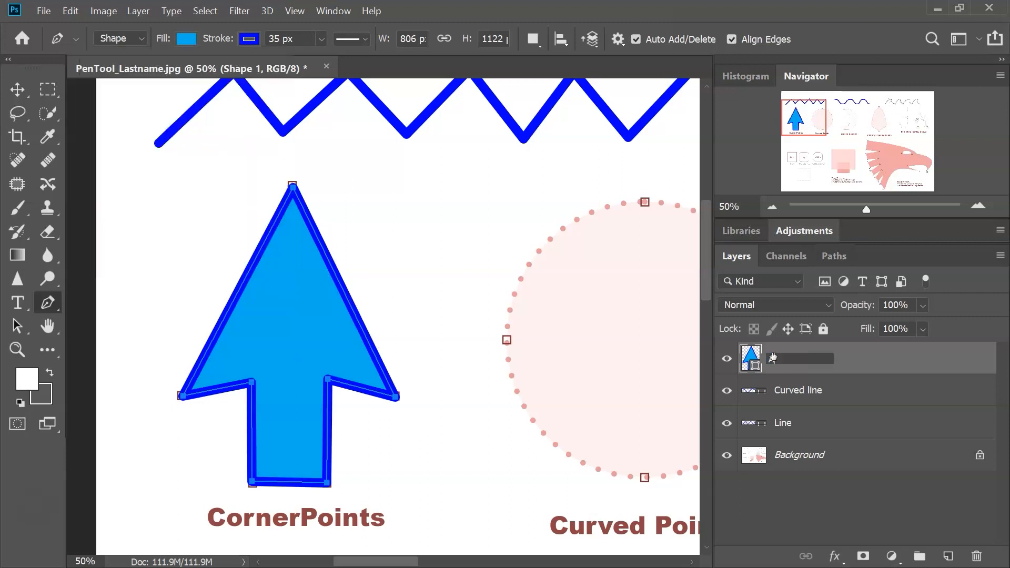
{"action": "key", "text": "Return"}
Step: Trace the Curved Points circle with the Pen Tool, placing smooth points on its four anchor markers and closing the path at the left one
{"action": "left_click_drag", "start_coordinate": [564, 356], "coordinate": [361, 350]}
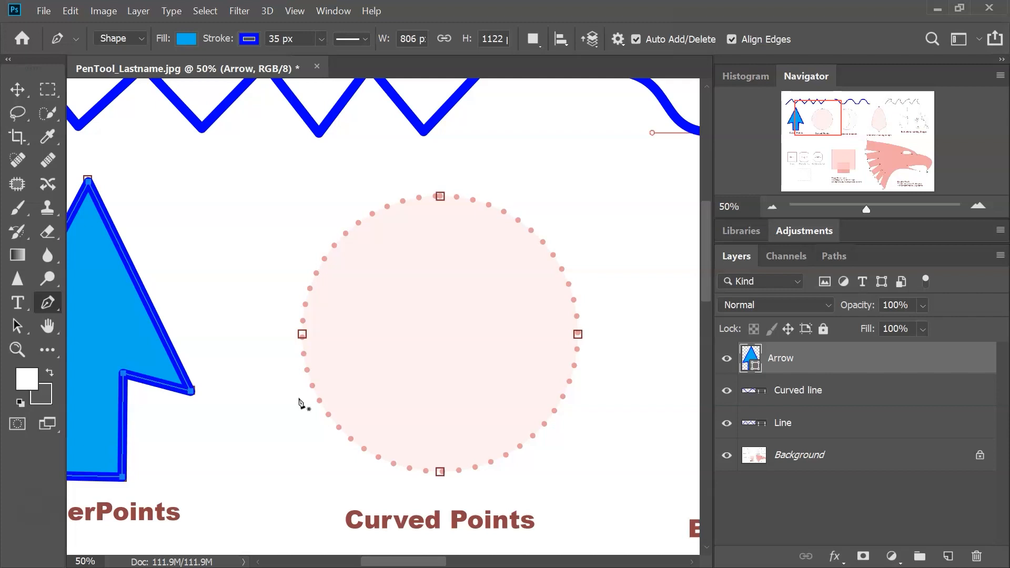
{"action": "left_click_drag", "start_coordinate": [478, 410], "coordinate": [448, 424]}
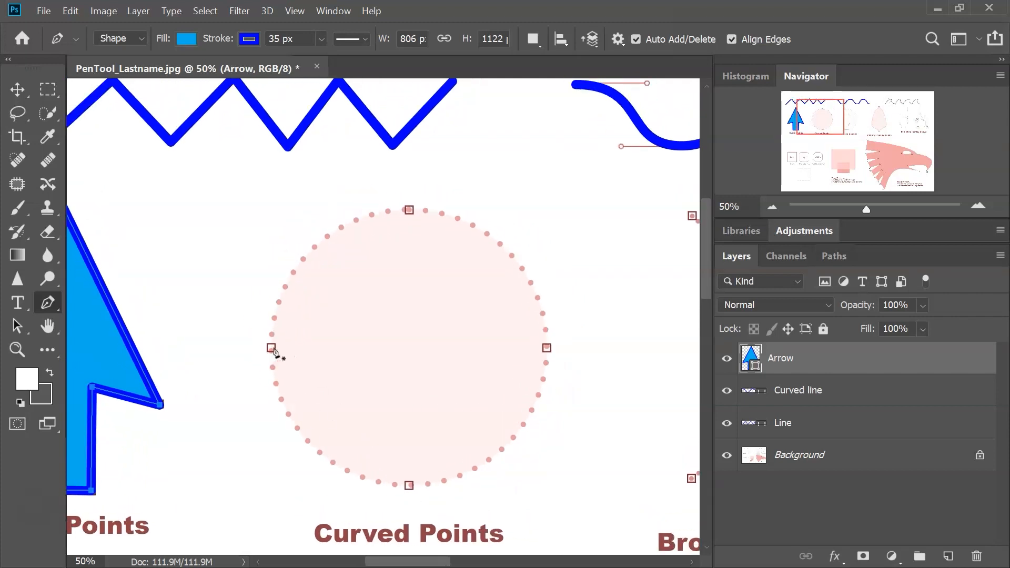
{"action": "left_click_drag", "start_coordinate": [271, 348], "coordinate": [274, 216]}
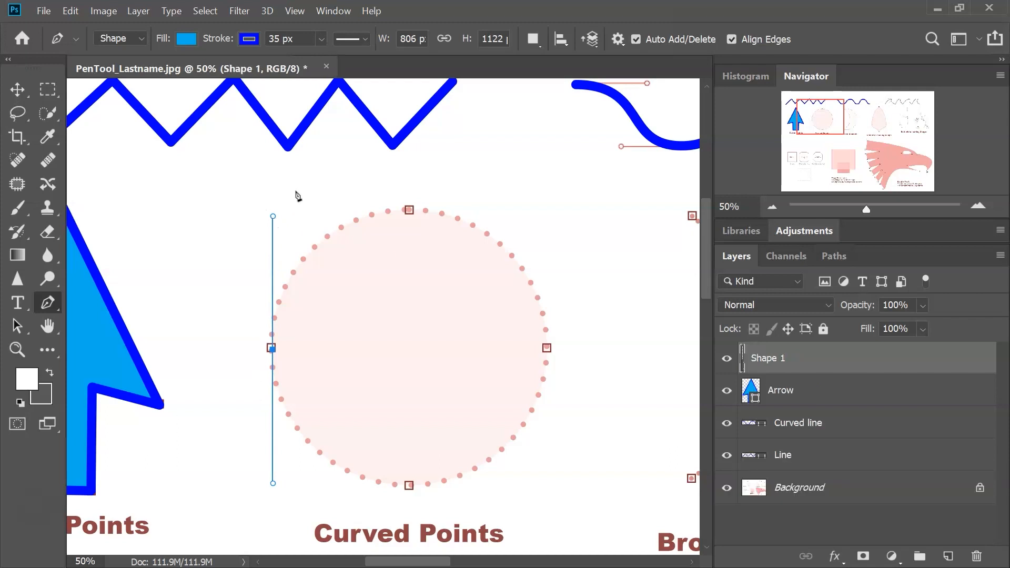
{"action": "mouse_move", "coordinate": [410, 212]}
{"action": "left_mouse_down"}
{"action": "mouse_move", "coordinate": [536, 210]}
{"action": "mouse_move", "coordinate": [462, 208]}
{"action": "left_mouse_up"}
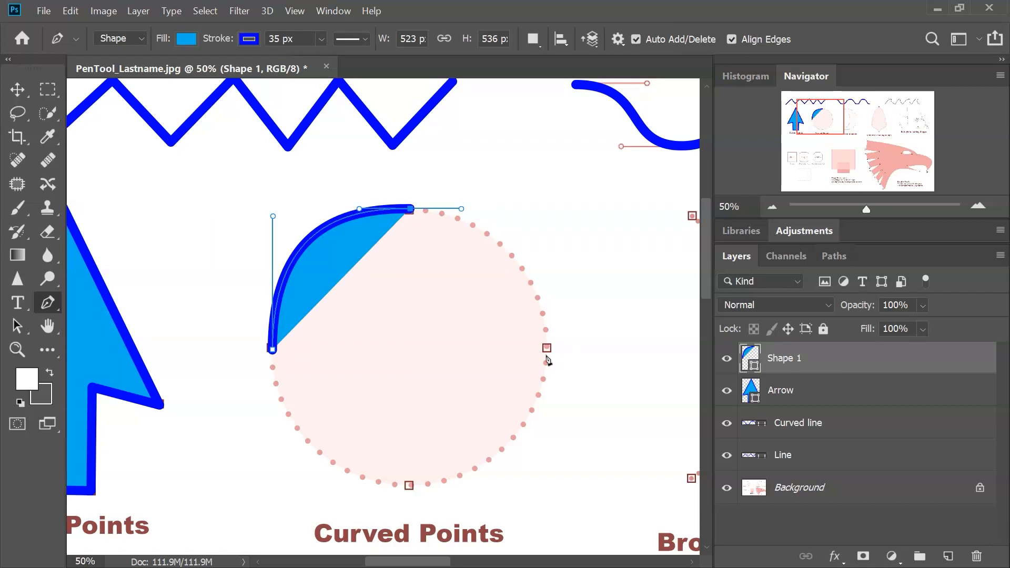
{"action": "left_click_drag", "start_coordinate": [547, 348], "coordinate": [549, 427]}
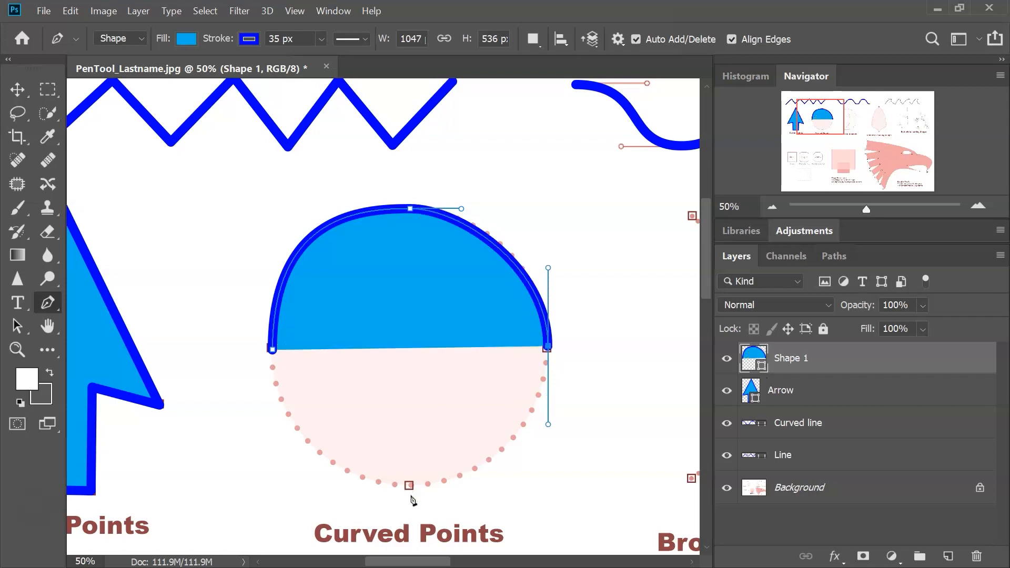
{"action": "left_click_drag", "start_coordinate": [410, 485], "coordinate": [337, 485]}
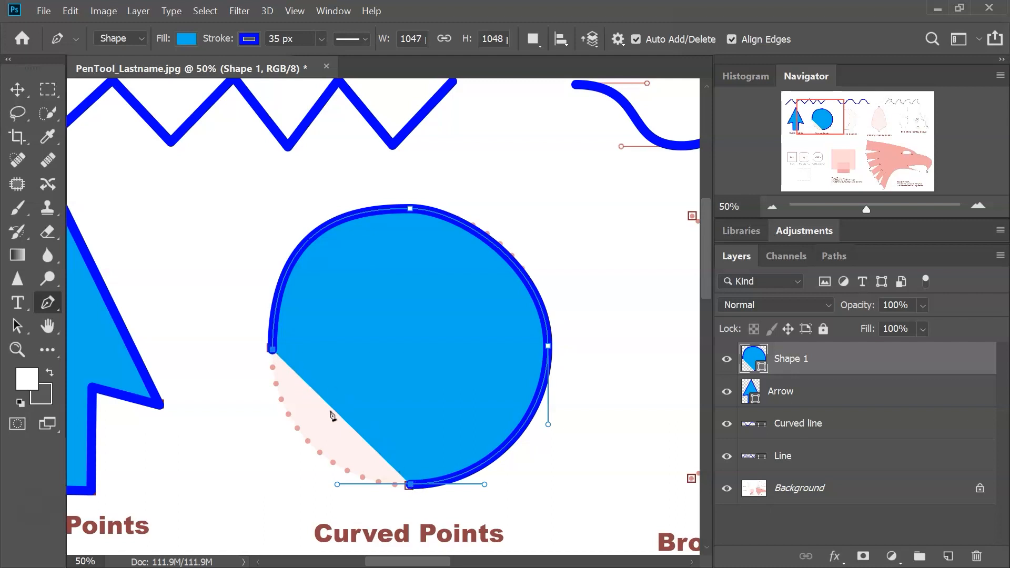
{"action": "left_click", "coordinate": [274, 356]}
Step: Adjust both direction handles of the circle's left anchor with the Direct Selection Tool so the adjoining curves follow the template
{"action": "left_click_drag", "start_coordinate": [578, 447], "coordinate": [498, 414]}
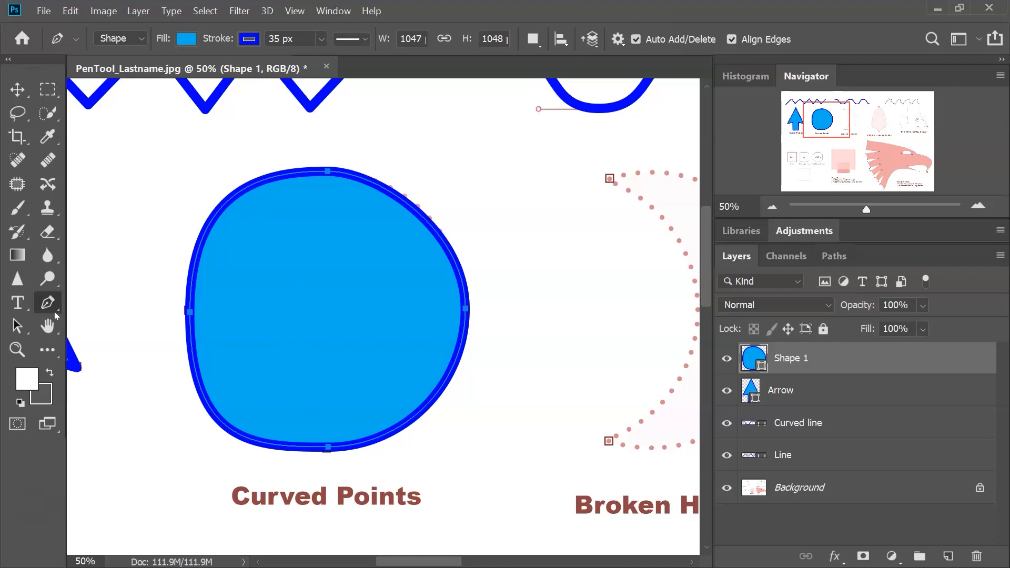
{"action": "key", "text": "a"}
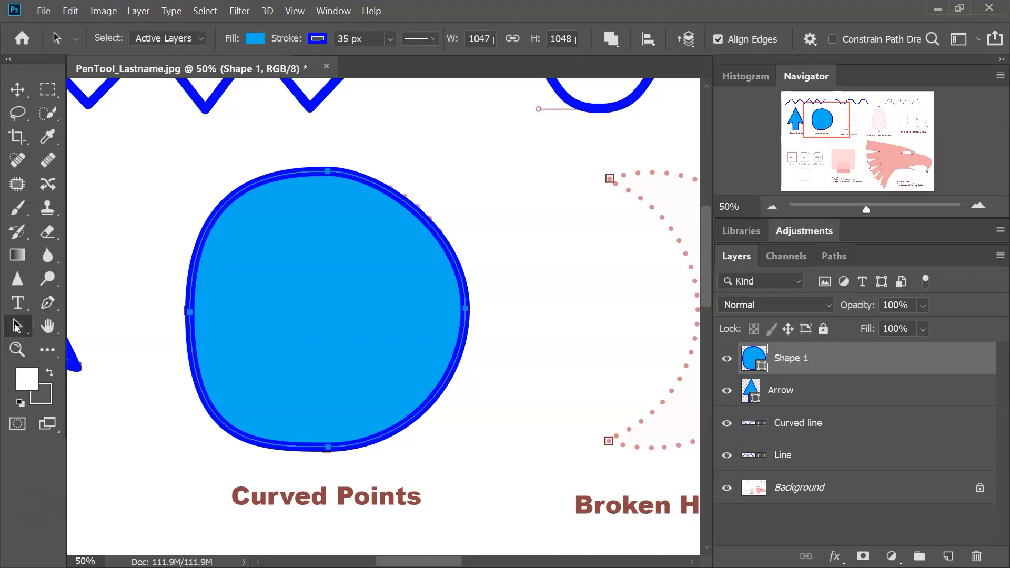
{"action": "right_click", "coordinate": [16, 325]}
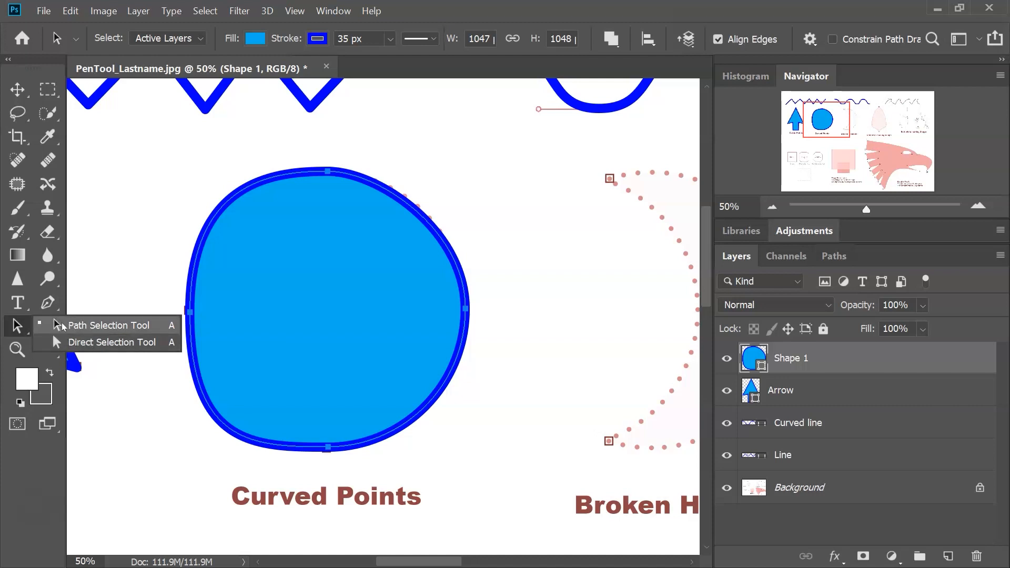
{"action": "left_click", "coordinate": [60, 342]}
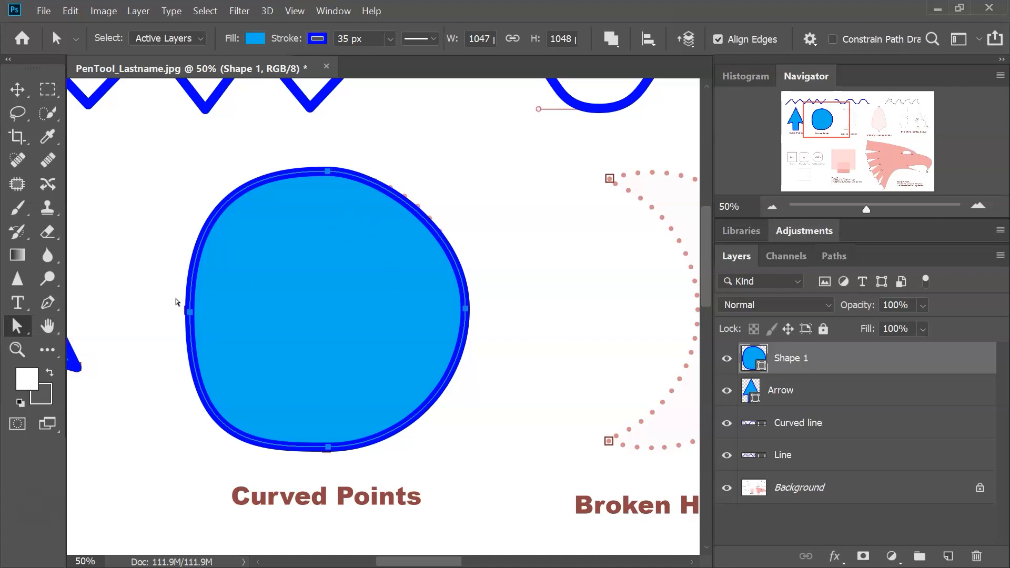
{"action": "left_click_drag", "start_coordinate": [133, 285], "coordinate": [234, 356]}
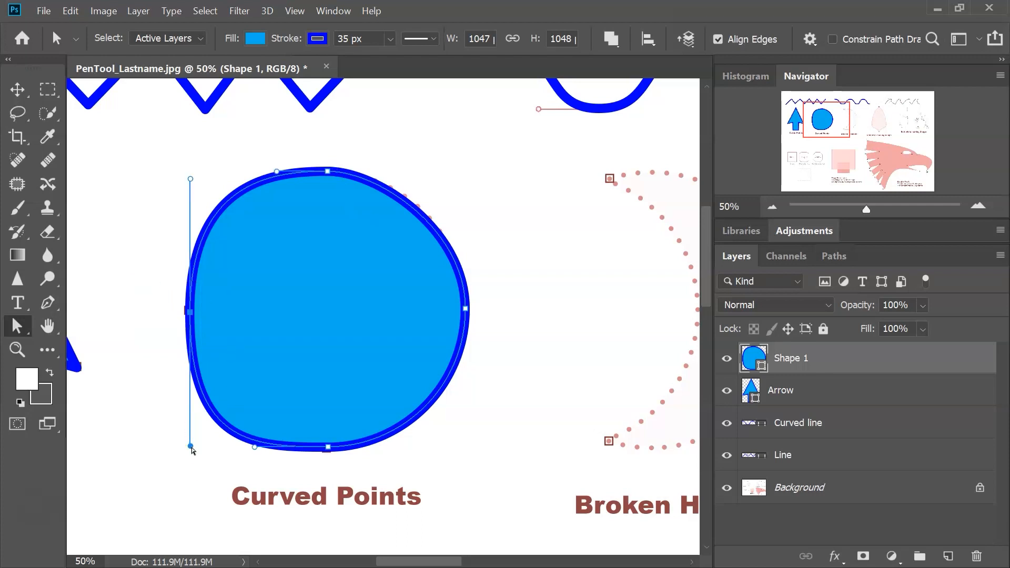
{"action": "left_click_drag", "start_coordinate": [190, 446], "coordinate": [194, 401]}
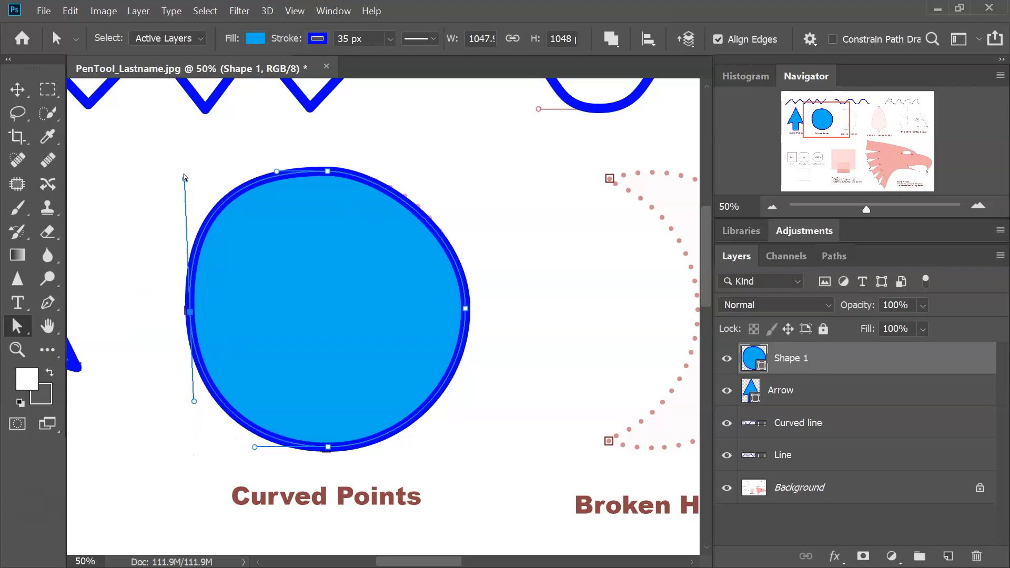
{"action": "left_click_drag", "start_coordinate": [184, 179], "coordinate": [186, 202]}
Step: Lengthen the upper direction handle of the circle's right anchor and adjust its lower one to round out the right side
{"action": "left_click", "coordinate": [466, 310]}
{"action": "left_click_drag", "start_coordinate": [468, 392], "coordinate": [470, 383]}
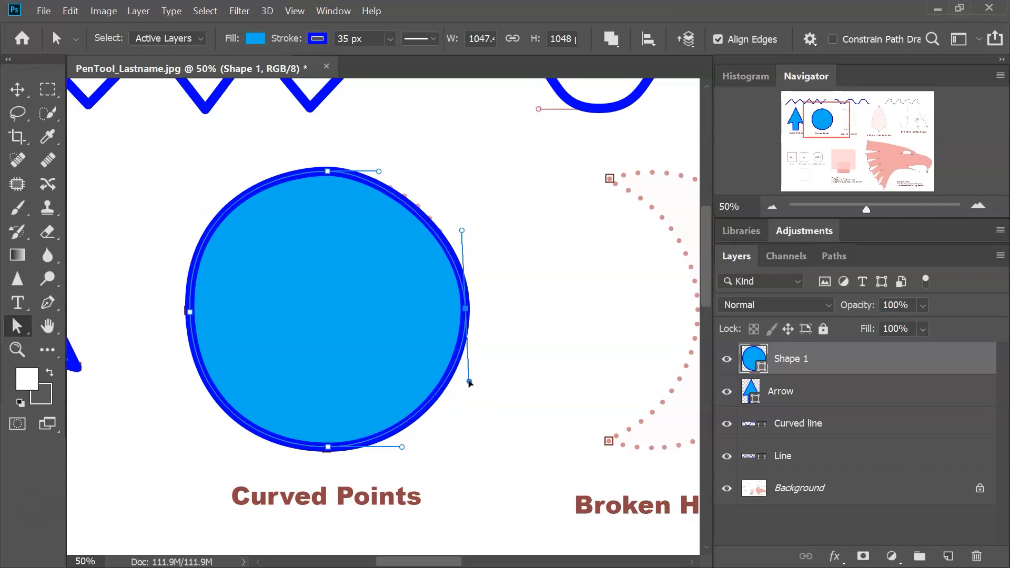
{"action": "left_click_drag", "start_coordinate": [462, 230], "coordinate": [464, 221]}
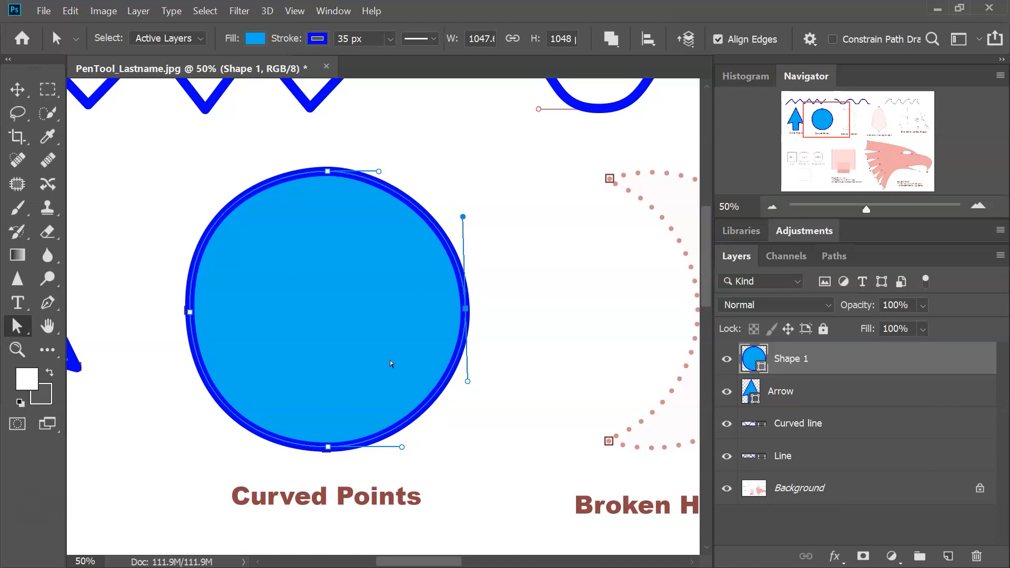
Step: Try rotating the linked handles of the circle's bottom anchor to vertical, then swing them back toward horizontal
{"action": "left_click", "coordinate": [329, 448]}
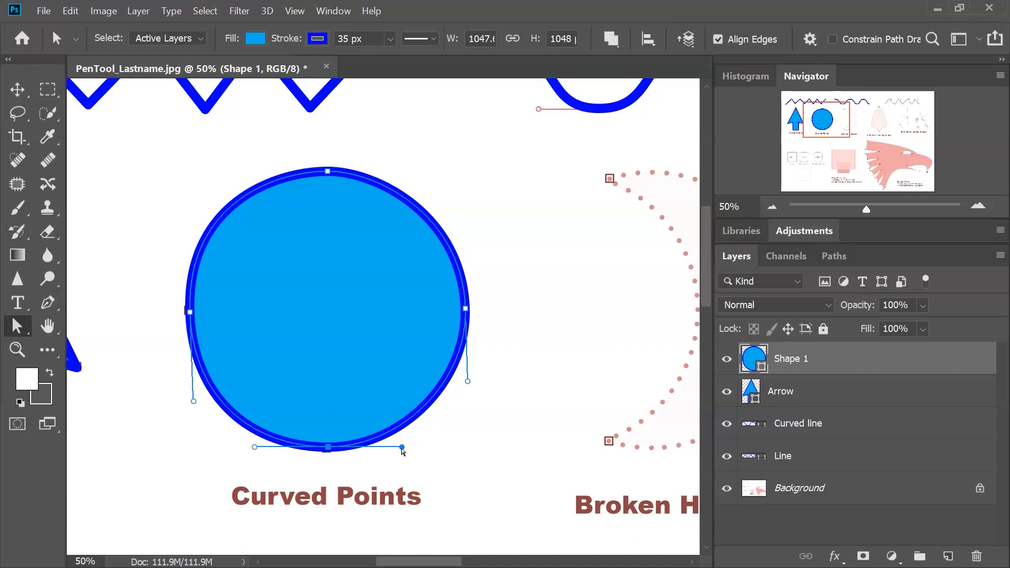
{"action": "left_click_drag", "start_coordinate": [403, 448], "coordinate": [328, 515]}
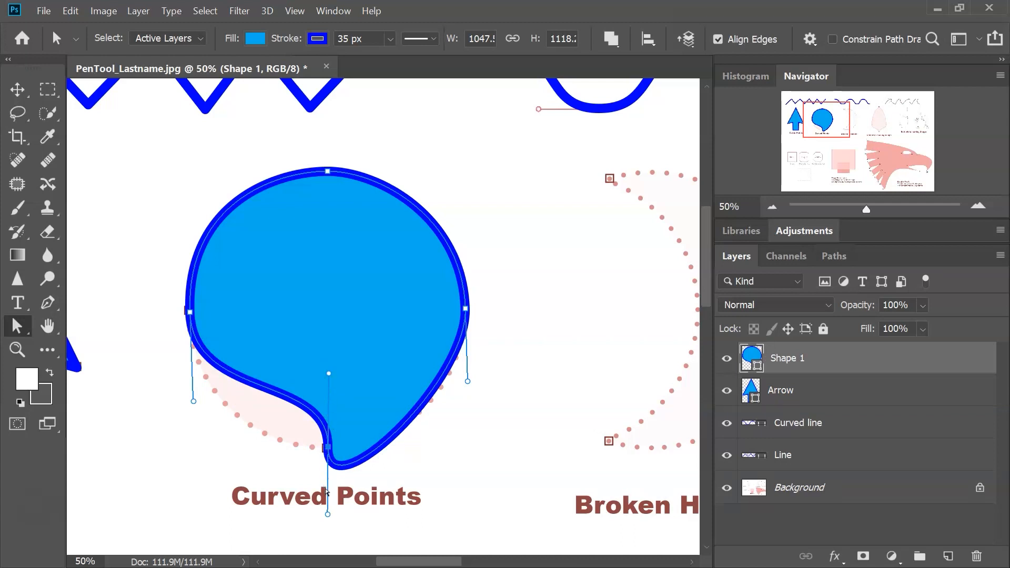
{"action": "left_click_drag", "start_coordinate": [328, 517], "coordinate": [405, 455]}
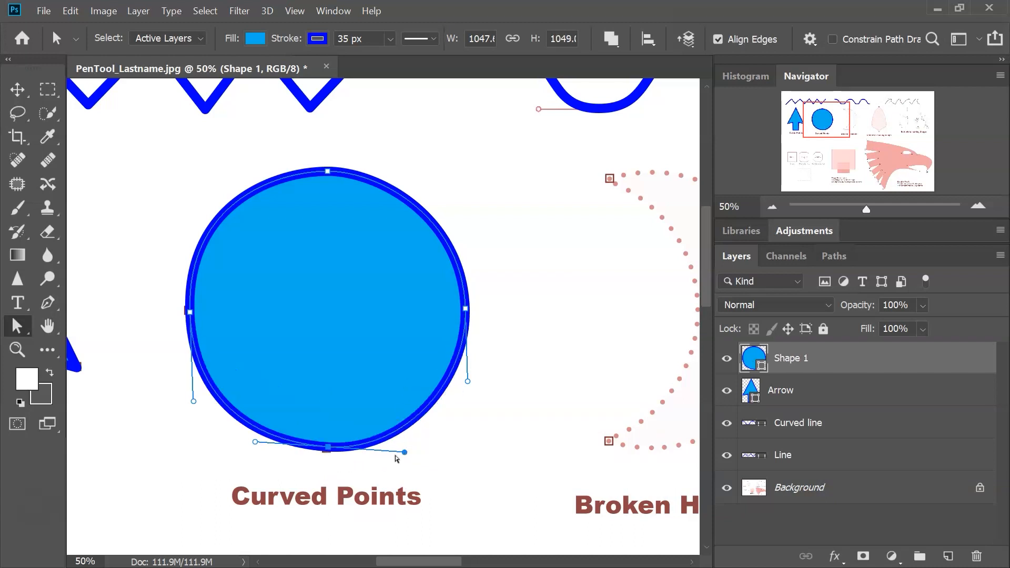
Step: Level the direction handles of the circle's bottom anchor so the lower curve matches the round template
{"action": "left_click_drag", "start_coordinate": [405, 454], "coordinate": [401, 456]}
{"action": "left_click", "coordinate": [401, 456]}
{"action": "left_click", "coordinate": [328, 449]}
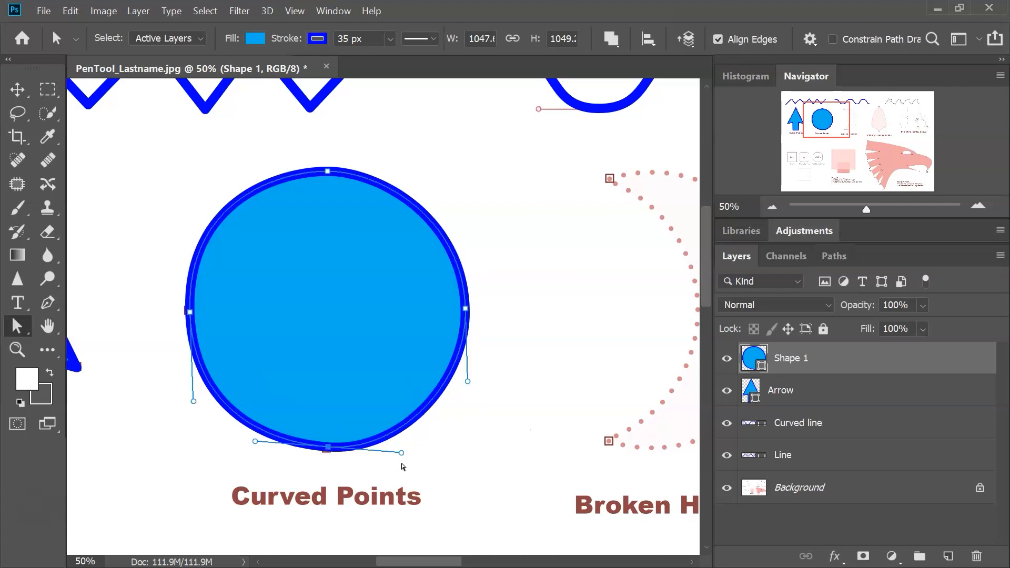
{"action": "left_click_drag", "start_coordinate": [401, 453], "coordinate": [404, 446]}
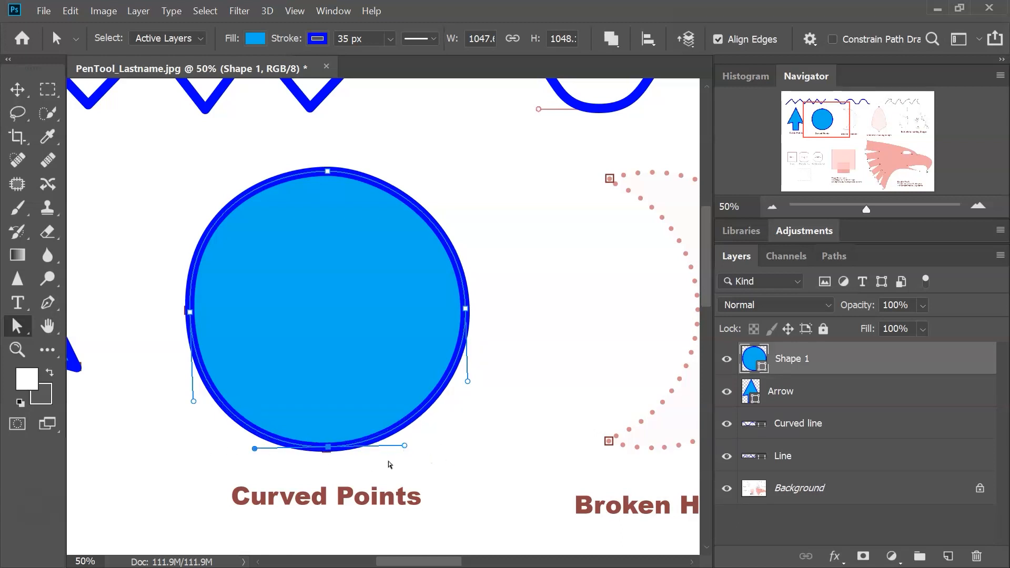
Step: Draw a closed curved shape with the Pen Tool using two smooth anchors on the tips of the Broken Handles crescent
{"action": "left_click_drag", "start_coordinate": [553, 334], "coordinate": [340, 341]}
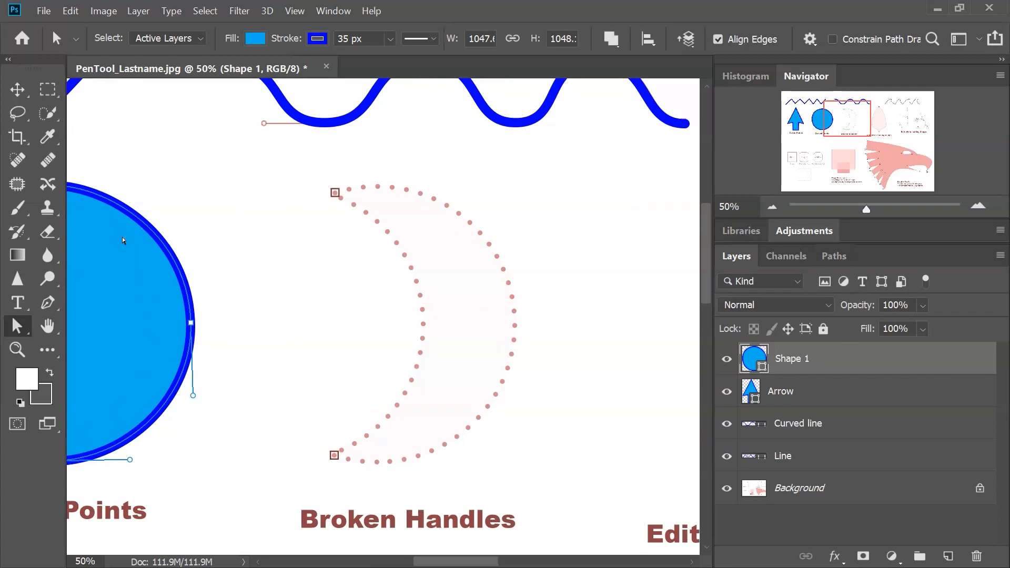
{"action": "left_click", "coordinate": [48, 303]}
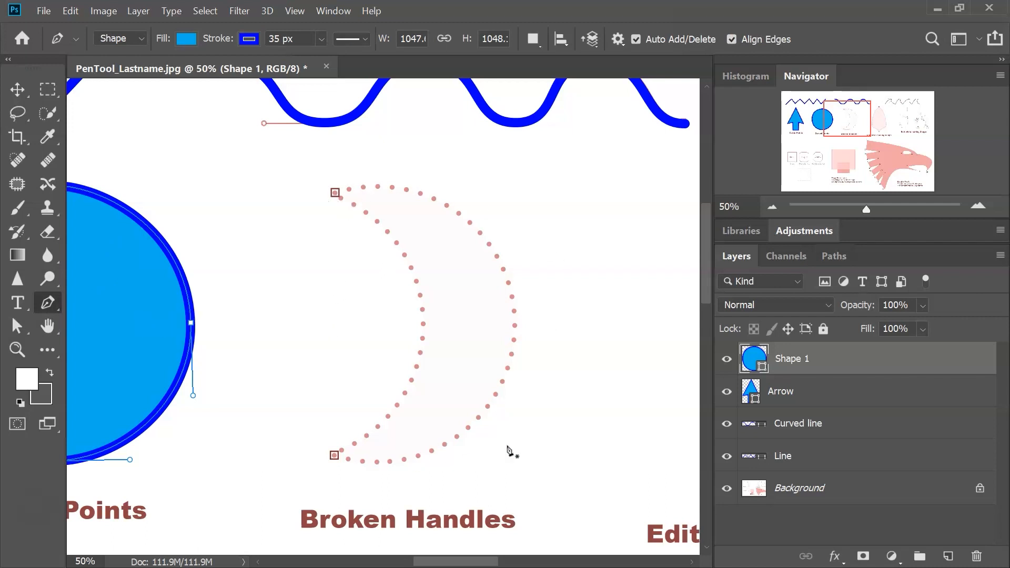
{"action": "left_click_drag", "start_coordinate": [335, 192], "coordinate": [390, 156]}
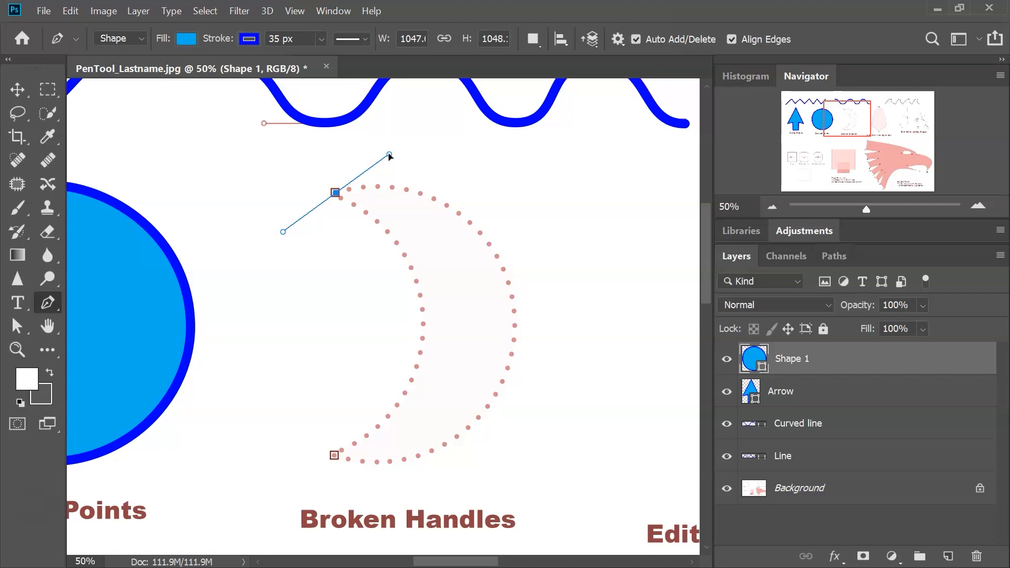
{"action": "left_click_drag", "start_coordinate": [390, 156], "coordinate": [389, 154]}
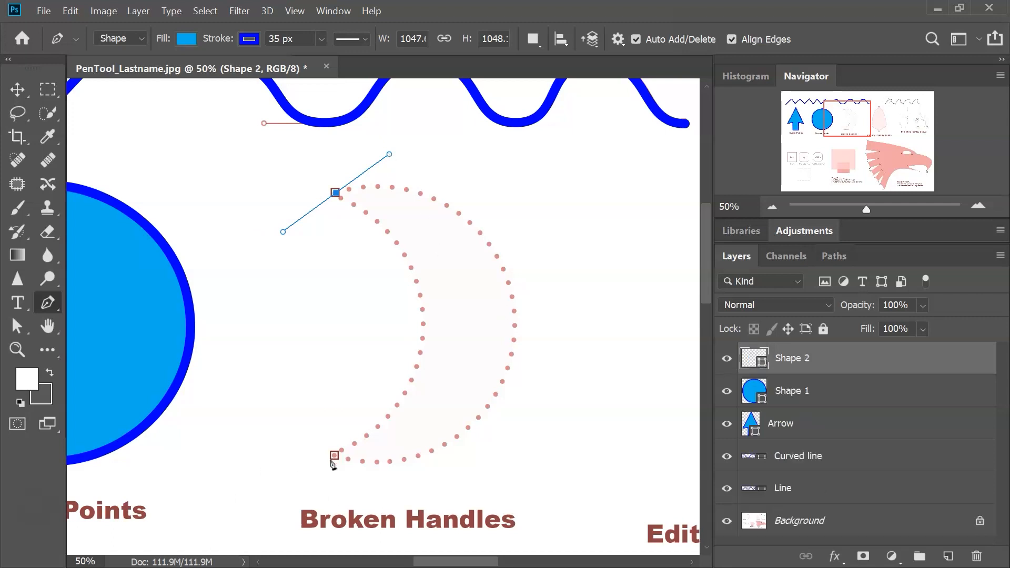
{"action": "mouse_move", "coordinate": [334, 457]}
{"action": "left_mouse_down"}
{"action": "mouse_move", "coordinate": [308, 459]}
{"action": "mouse_move", "coordinate": [210, 388]}
{"action": "mouse_move", "coordinate": [182, 458]}
{"action": "mouse_move", "coordinate": [180, 499]}
{"action": "mouse_move", "coordinate": [163, 413]}
{"action": "mouse_move", "coordinate": [203, 479]}
{"action": "mouse_move", "coordinate": [218, 386]}
{"action": "left_mouse_up"}
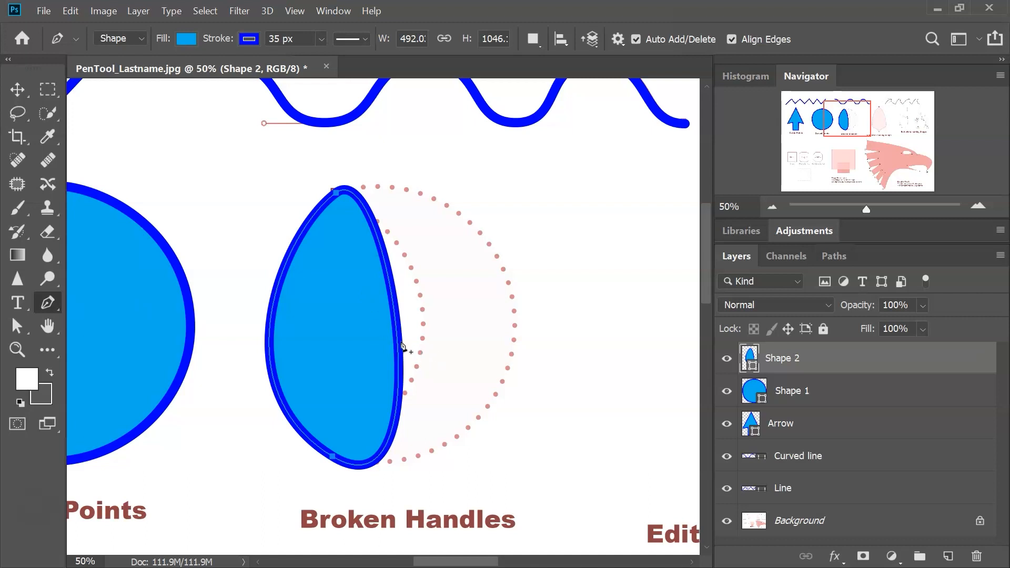
Step: Pull new direction handles from both crescent anchors and break the outer ones away so the outer curve follows the template
{"action": "key", "text": "alt"}
{"action": "left_click_drag", "start_coordinate": [337, 195], "coordinate": [406, 155]}
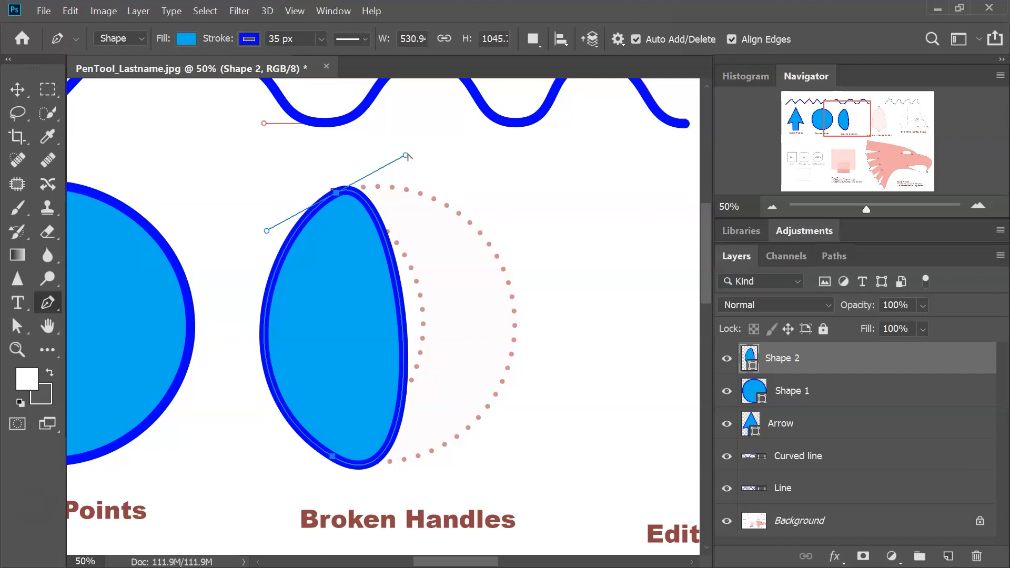
{"action": "left_click_drag", "start_coordinate": [405, 156], "coordinate": [580, 163]}
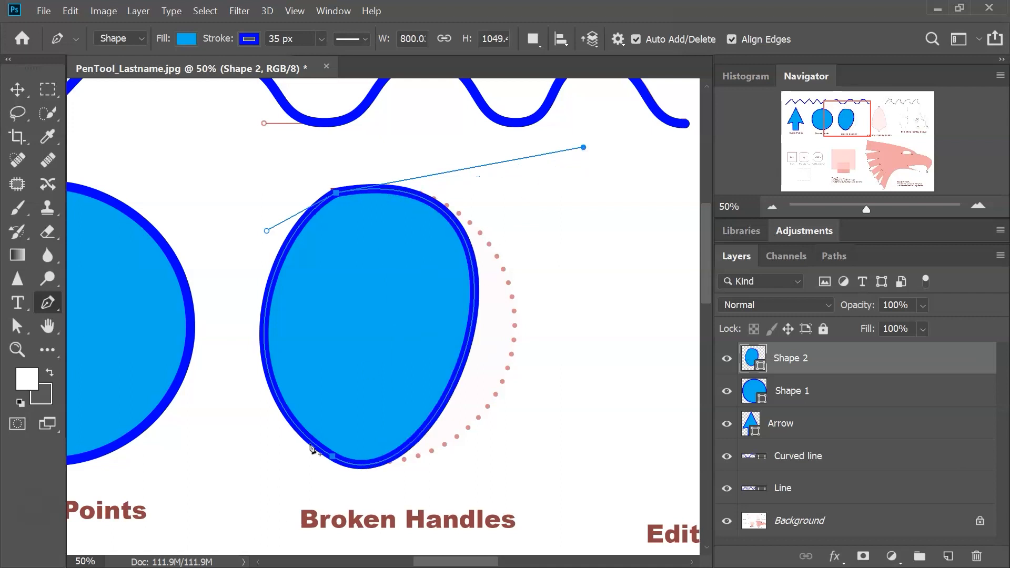
{"action": "mouse_move", "coordinate": [333, 459]}
{"action": "left_mouse_down"}
{"action": "mouse_move", "coordinate": [409, 483]}
{"action": "mouse_move", "coordinate": [338, 458]}
{"action": "mouse_move", "coordinate": [255, 458]}
{"action": "left_mouse_up"}
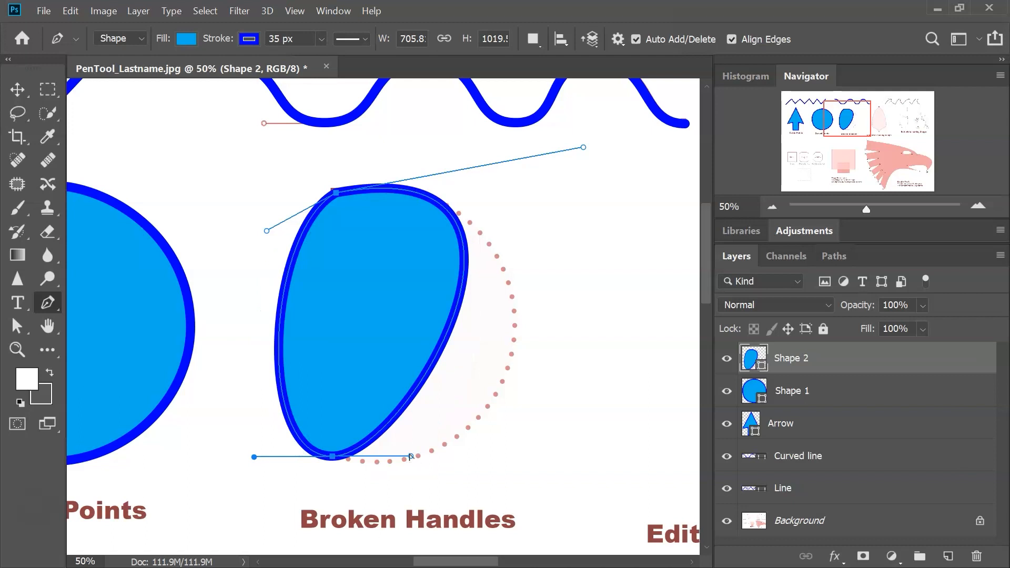
{"action": "mouse_move", "coordinate": [411, 457]}
{"action": "left_mouse_down"}
{"action": "mouse_move", "coordinate": [576, 481]}
{"action": "mouse_move", "coordinate": [560, 508]}
{"action": "left_mouse_up"}
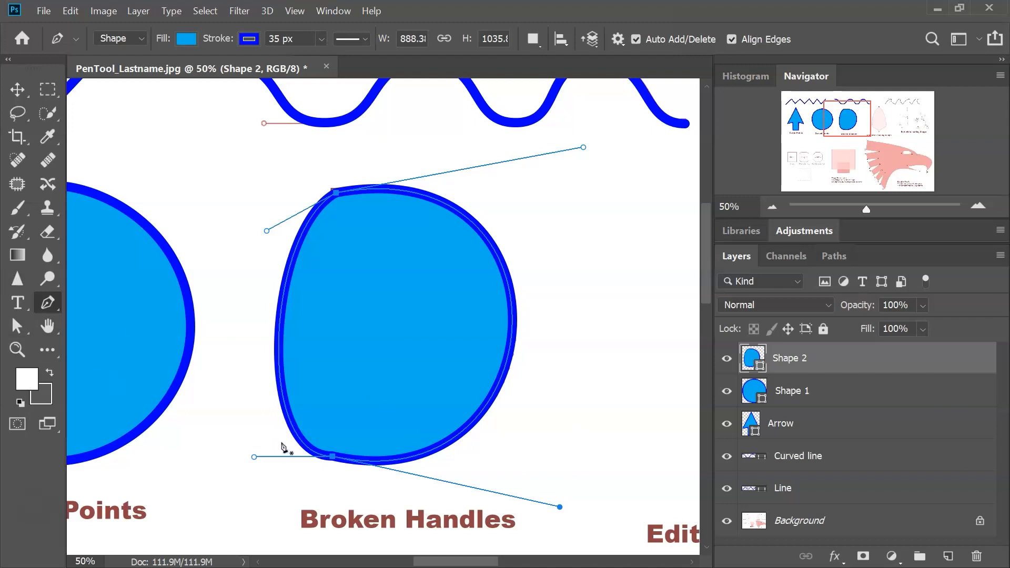
Step: Swing the inner direction handles of both crescent anchors into the shape to form its concave inner edge
{"action": "left_click", "coordinate": [280, 339]}
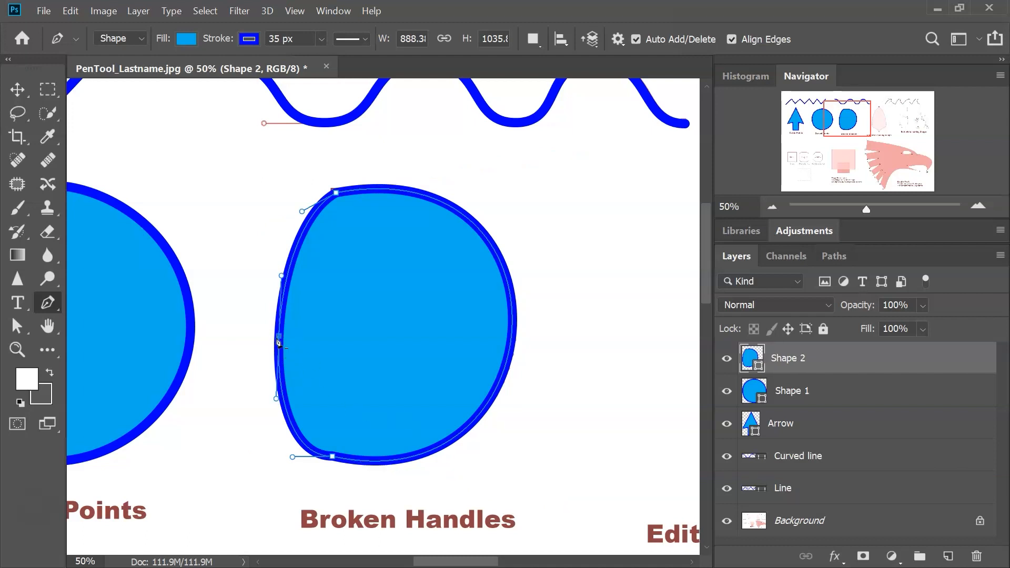
{"action": "left_click", "coordinate": [281, 341]}
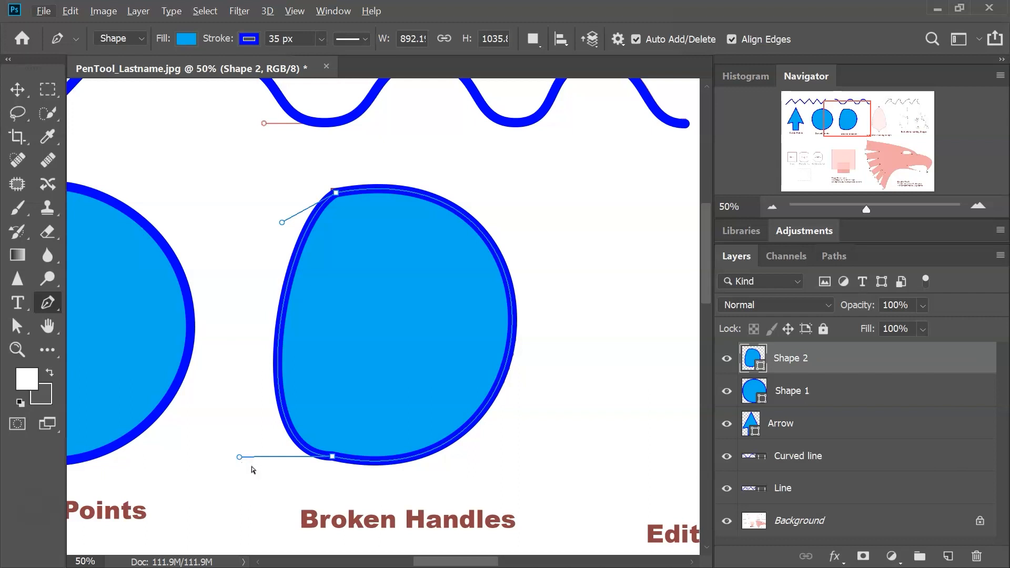
{"action": "left_click_drag", "start_coordinate": [240, 458], "coordinate": [400, 345]}
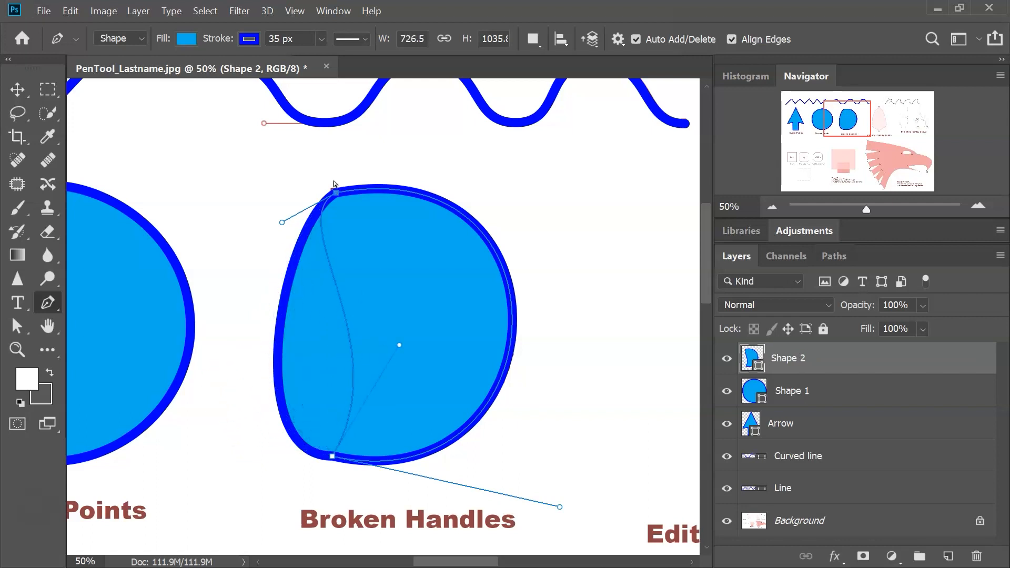
{"action": "left_click", "coordinate": [324, 208], "text": "ctrl"}
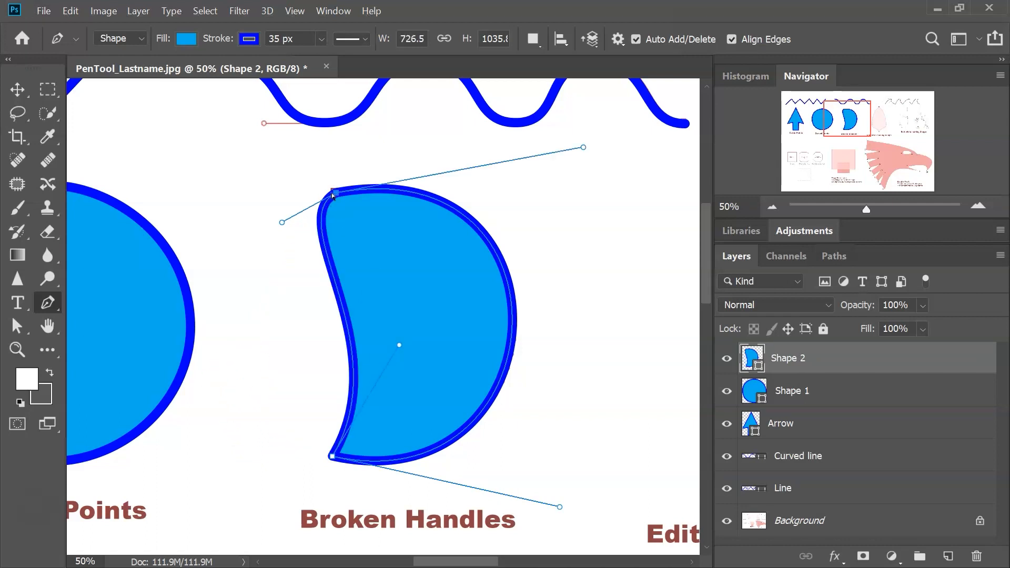
{"action": "mouse_move", "coordinate": [338, 197]}
{"action": "left_mouse_down"}
{"action": "mouse_move", "coordinate": [280, 173]}
{"action": "mouse_move", "coordinate": [336, 194]}
{"action": "left_mouse_up"}
{"action": "left_click_drag", "start_coordinate": [280, 220], "coordinate": [451, 266]}
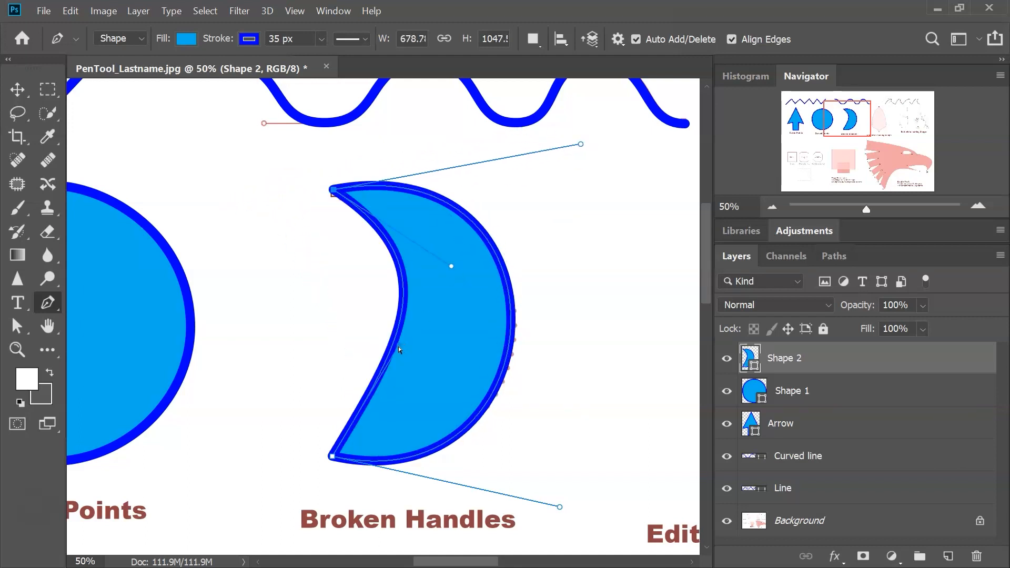
{"action": "left_click_drag", "start_coordinate": [399, 346], "coordinate": [390, 388]}
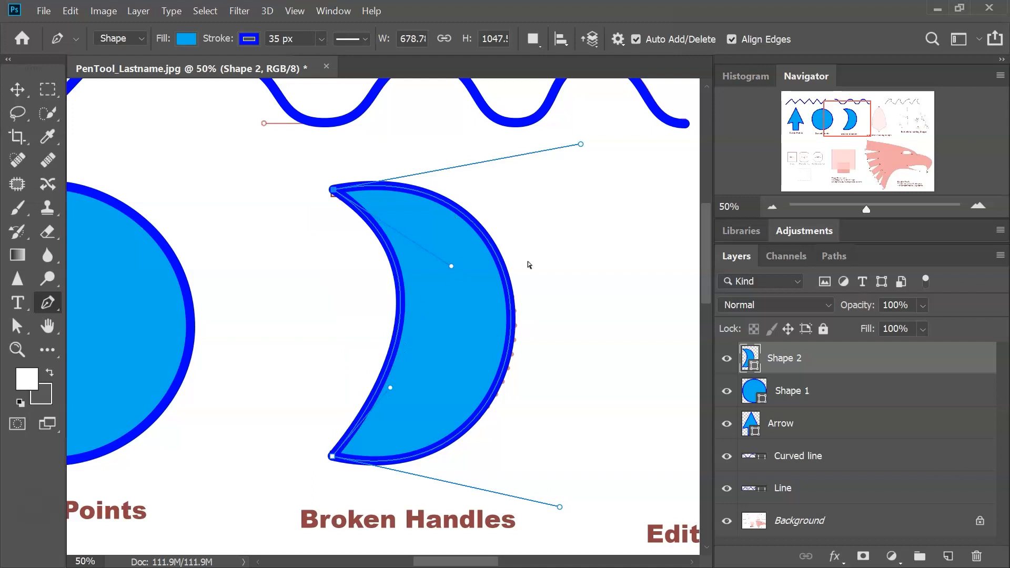
Step: Lower the crescent layer's opacity to 49% and refine both inner handles and the lower outer handle along the dotted template
{"action": "left_click", "coordinate": [922, 306]}
{"action": "left_click_drag", "start_coordinate": [951, 328], "coordinate": [913, 327]}
{"action": "mouse_move", "coordinate": [452, 266]}
{"action": "left_mouse_down"}
{"action": "mouse_move", "coordinate": [500, 312]}
{"action": "mouse_move", "coordinate": [467, 262]}
{"action": "left_mouse_up"}
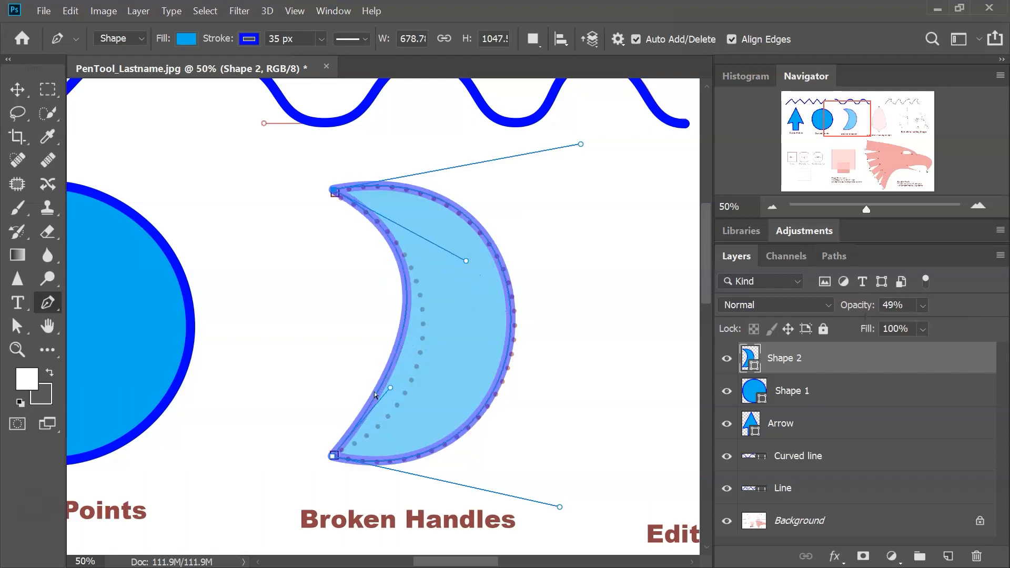
{"action": "left_click_drag", "start_coordinate": [390, 391], "coordinate": [440, 403]}
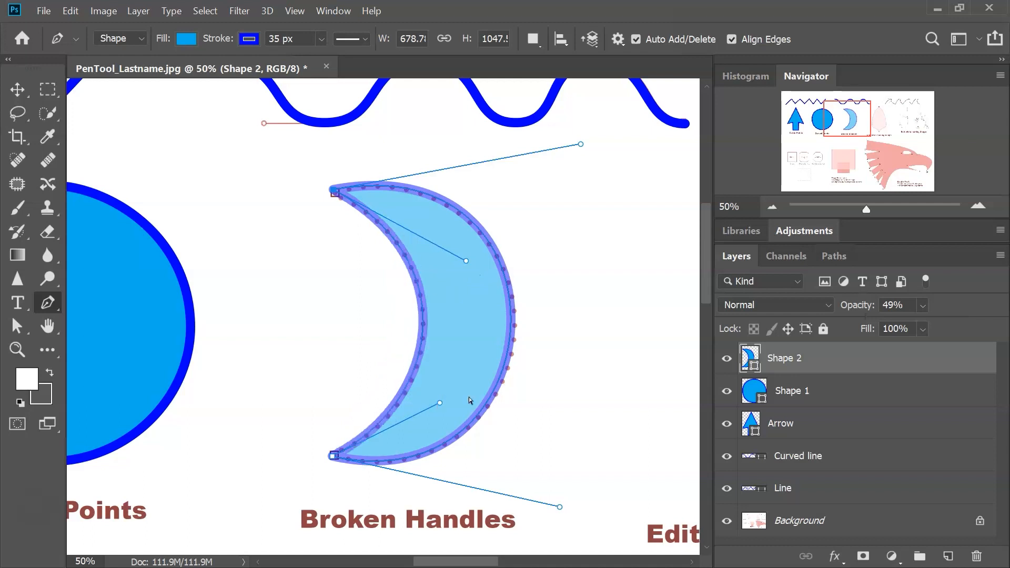
{"action": "left_click_drag", "start_coordinate": [559, 506], "coordinate": [574, 508]}
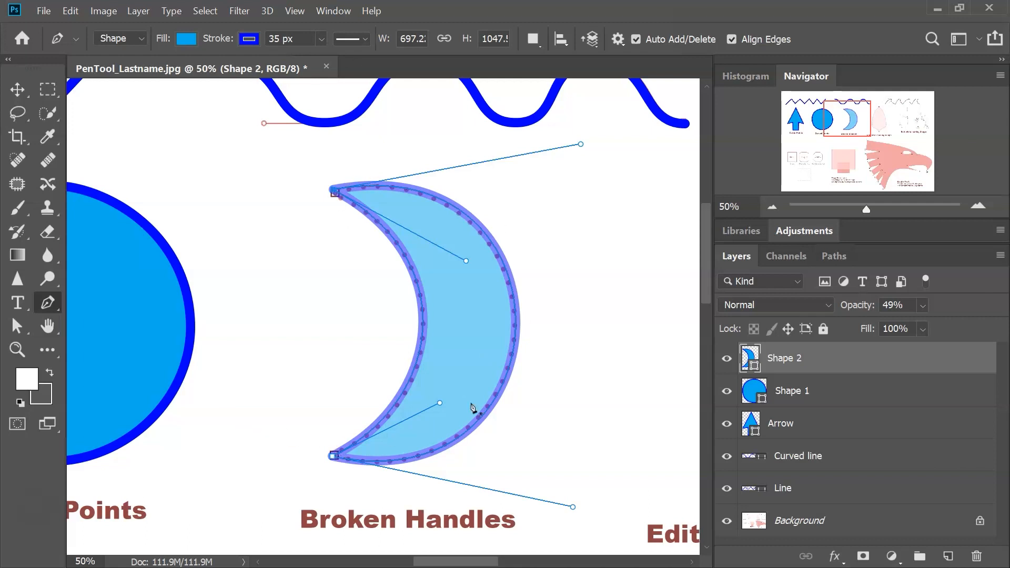
{"action": "left_click", "coordinate": [508, 411], "text": "ctrl"}
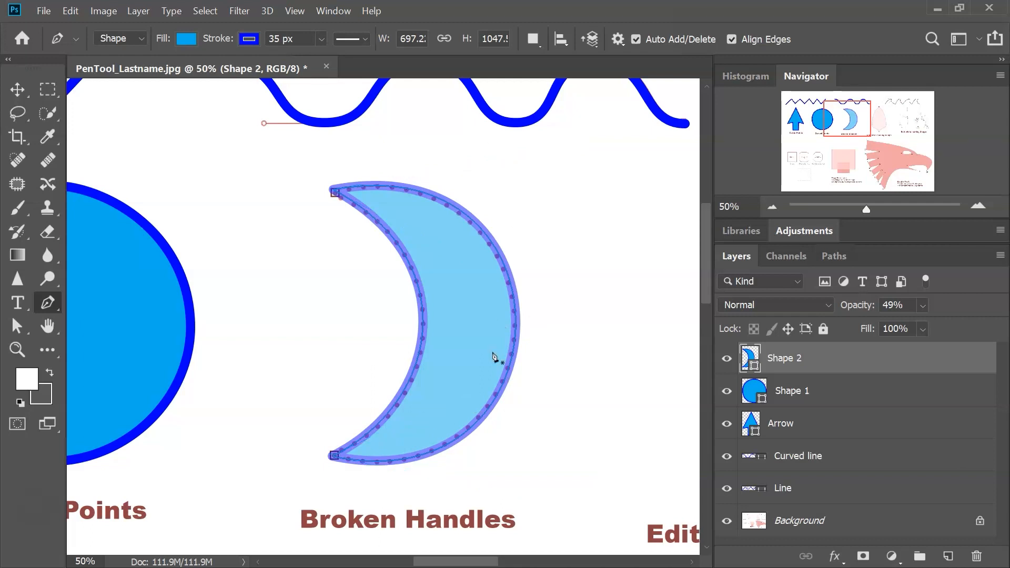
Step: Rename the crescent's layer to Moon
{"action": "double_click", "coordinate": [786, 360]}
{"action": "type", "text": "Moon"}
{"action": "key", "text": "Return"}
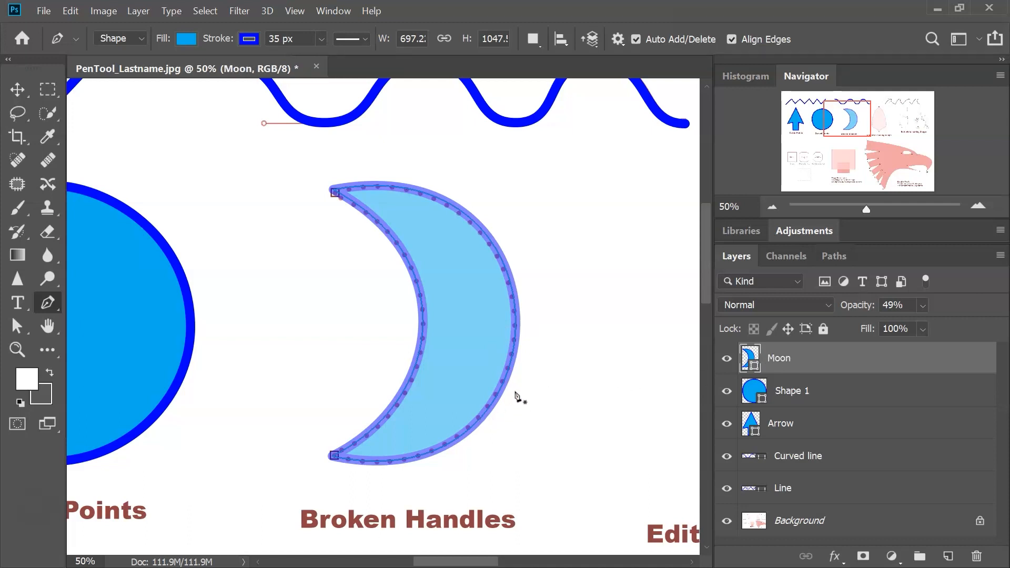
Step: Draw a closed four-anchor kite with the Pen Tool on the corner markers of the Edit after making Shape template
{"action": "left_click_drag", "start_coordinate": [623, 364], "coordinate": [173, 339]}
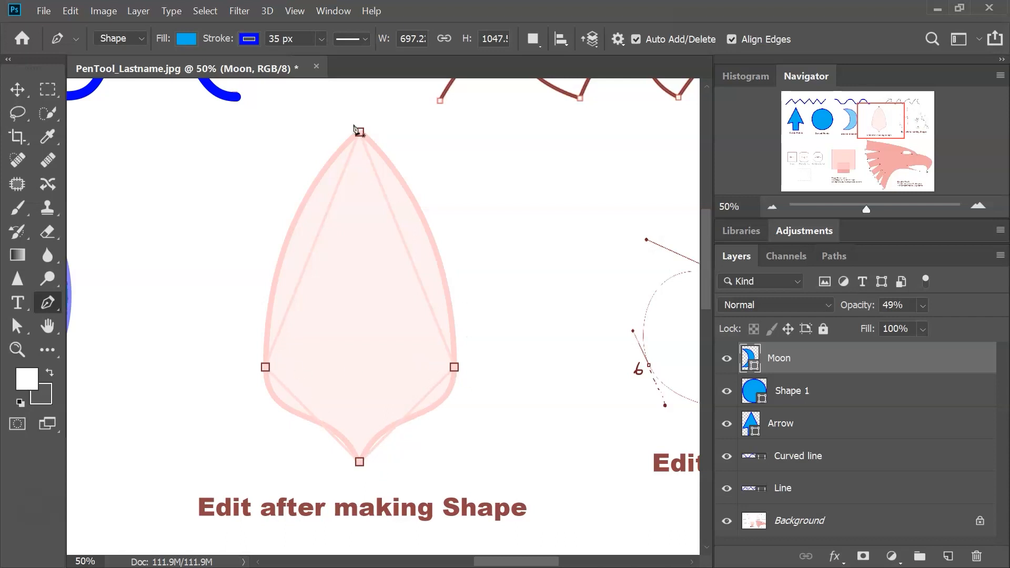
{"action": "left_click", "coordinate": [360, 463]}
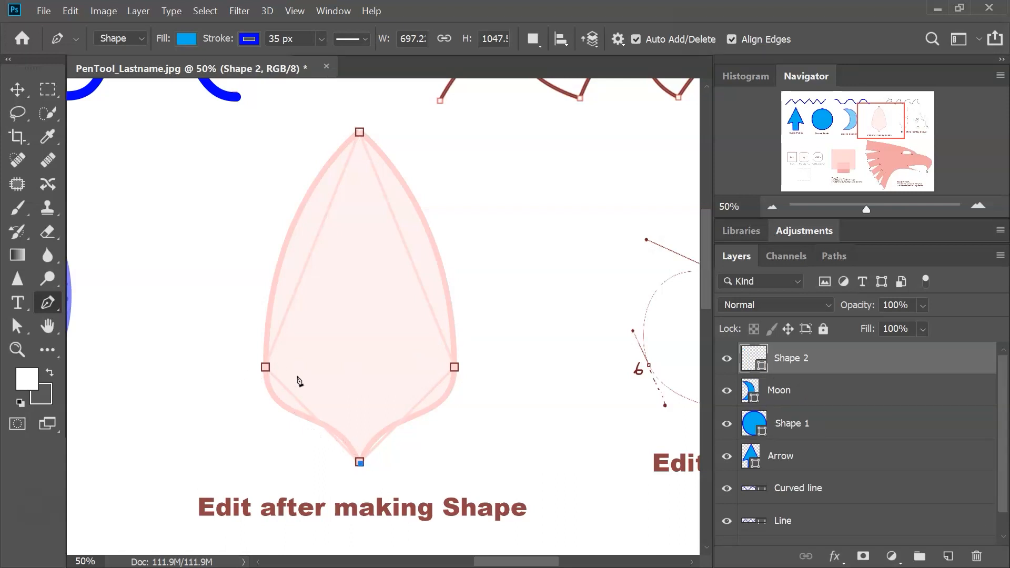
{"action": "left_click_drag", "start_coordinate": [265, 368], "coordinate": [279, 286]}
{"action": "mouse_move", "coordinate": [253, 341]}
{"action": "left_mouse_down"}
{"action": "mouse_move", "coordinate": [270, 312]}
{"action": "mouse_move", "coordinate": [267, 348]}
{"action": "left_mouse_up"}
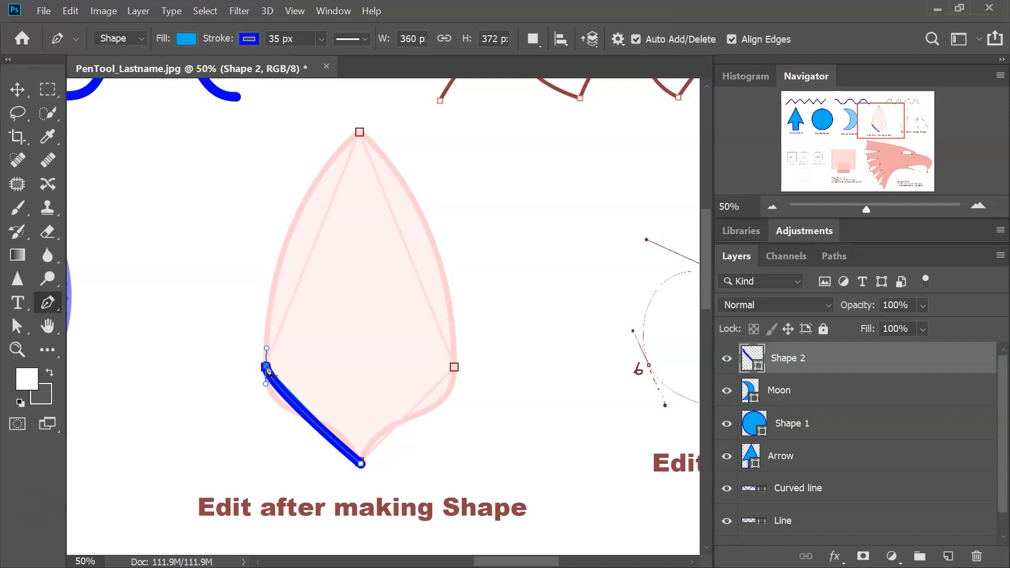
{"action": "left_click", "coordinate": [267, 370]}
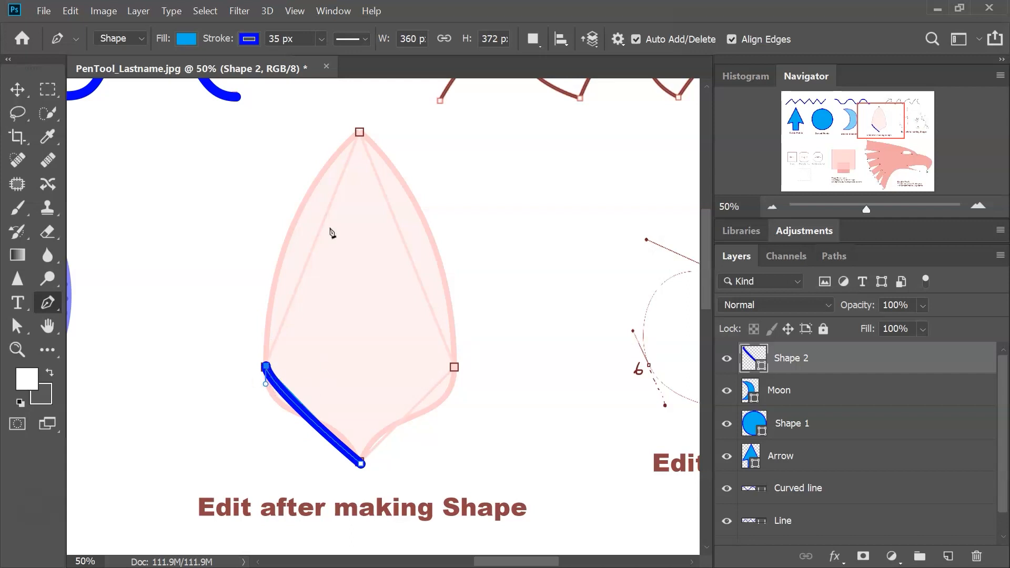
{"action": "left_click", "coordinate": [360, 131]}
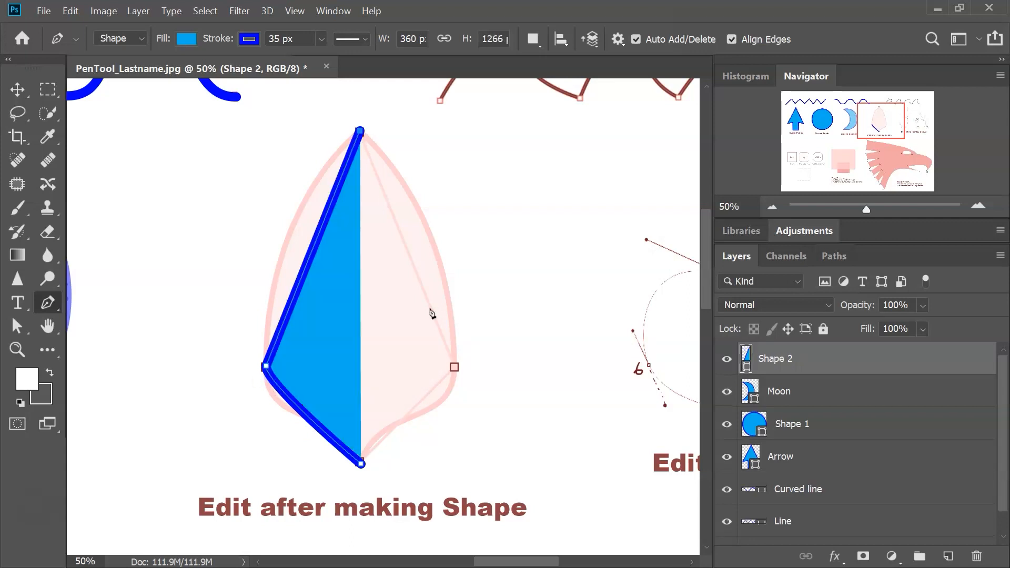
{"action": "left_click", "coordinate": [457, 370]}
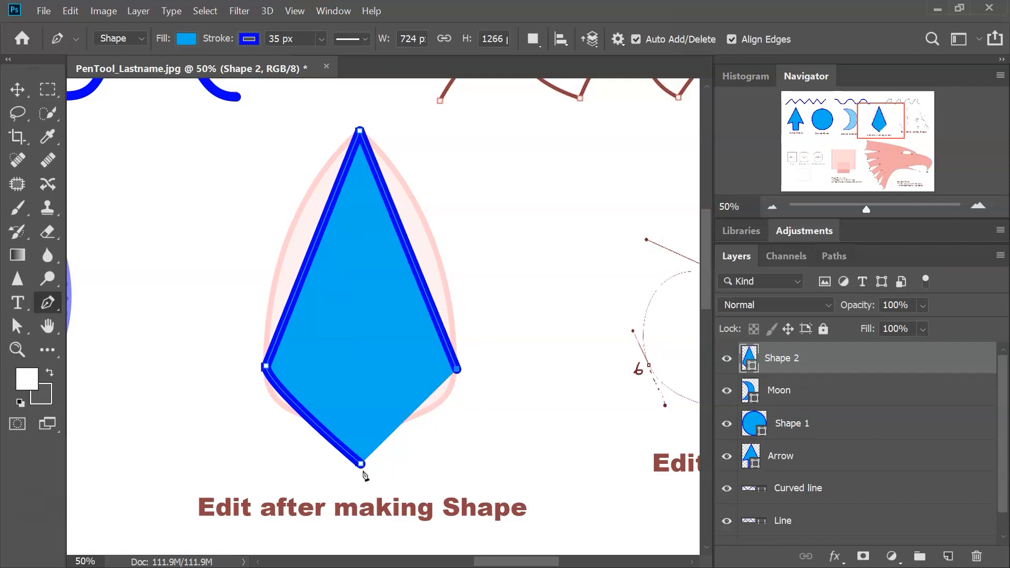
{"action": "left_click", "coordinate": [361, 464]}
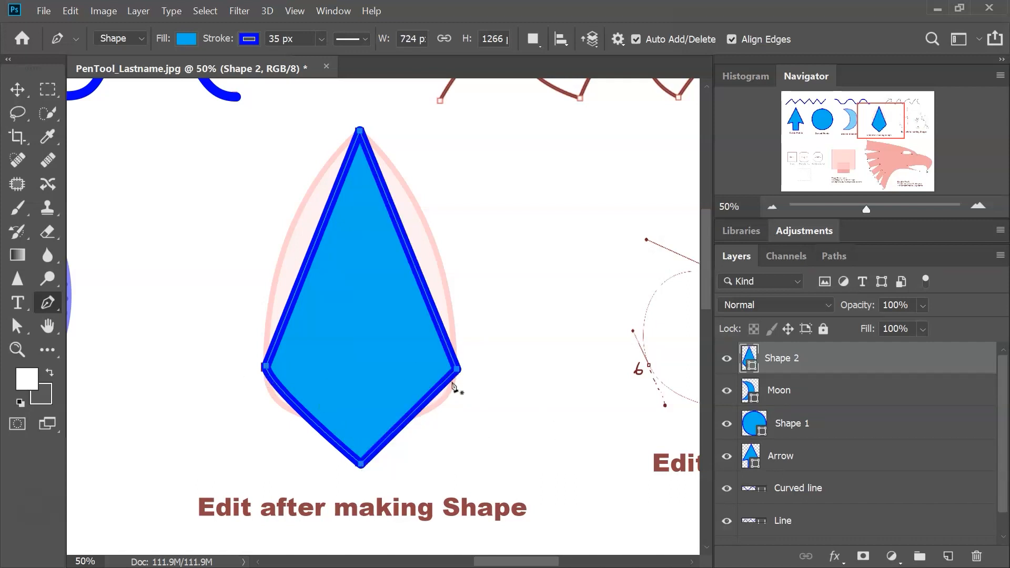
Step: Convert the kite's two side anchors to smooth points and lengthen their upper handles so the upper sides follow the template
{"action": "left_click_drag", "start_coordinate": [458, 370], "coordinate": [458, 419]}
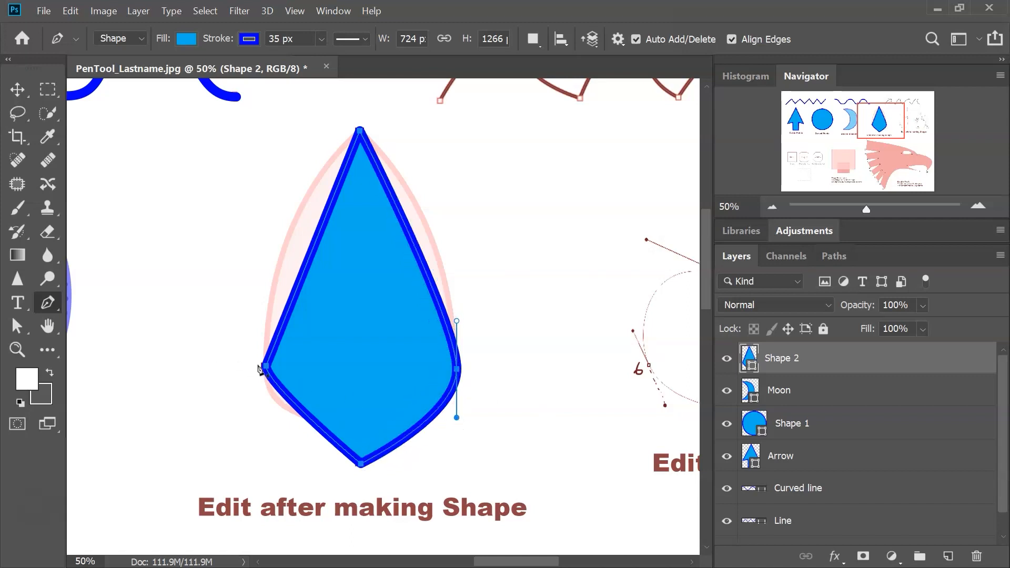
{"action": "left_click_drag", "start_coordinate": [265, 367], "coordinate": [269, 412]}
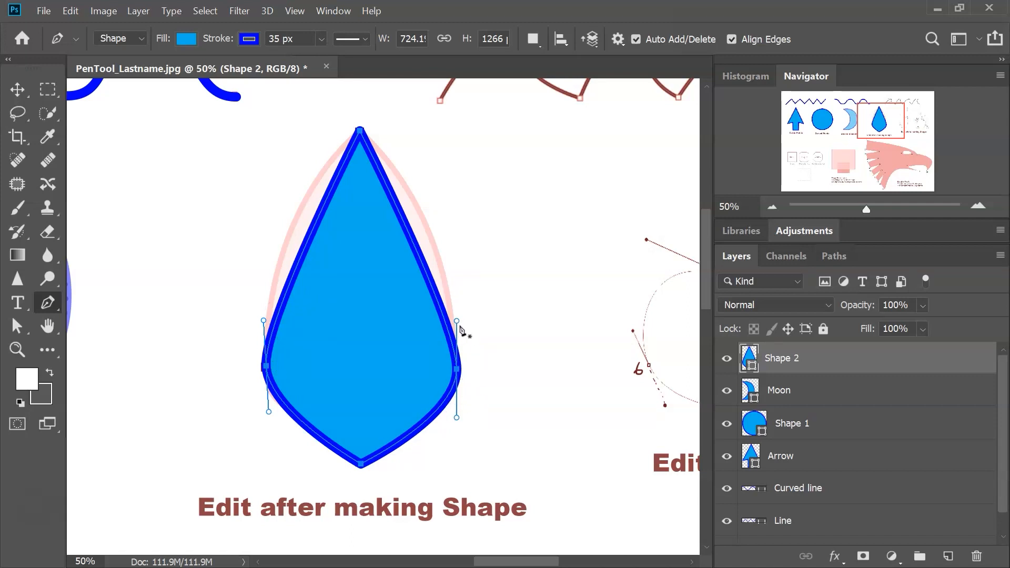
{"action": "key", "text": "a"}
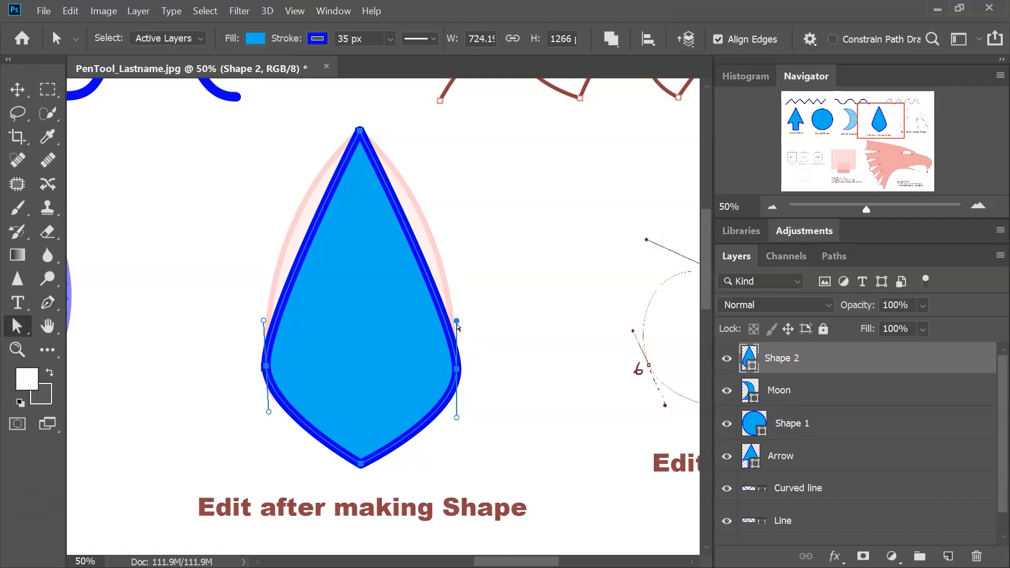
{"action": "left_click_drag", "start_coordinate": [457, 322], "coordinate": [460, 230]}
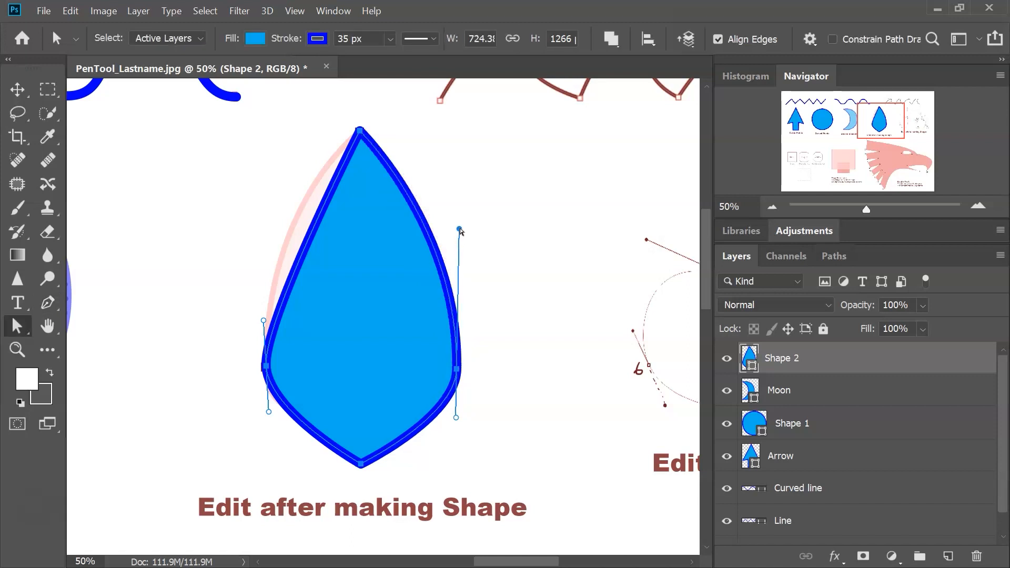
{"action": "left_click_drag", "start_coordinate": [263, 321], "coordinate": [264, 204]}
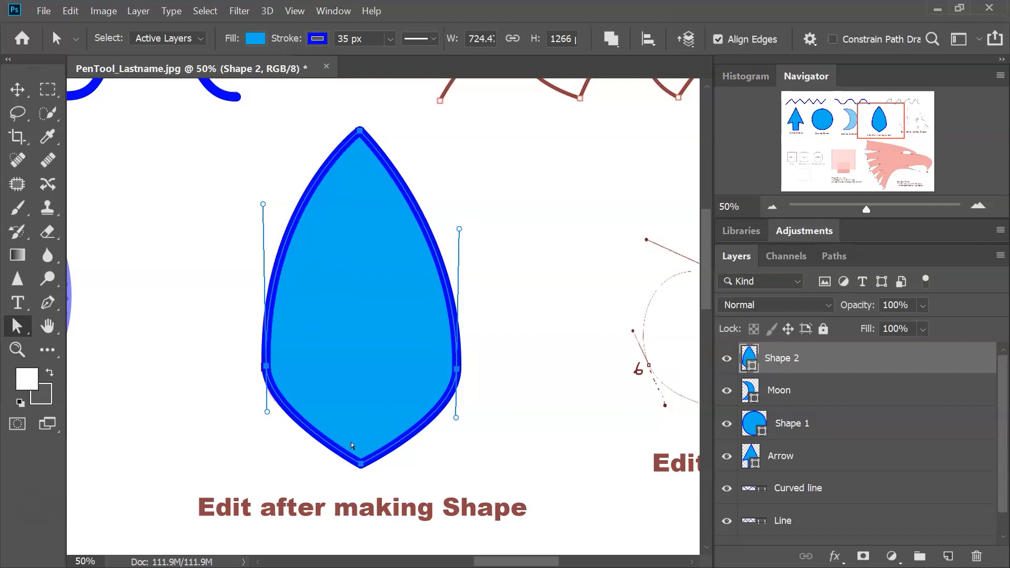
Step: Lower the kite layer's opacity to 50% and convert the kite's bottom anchor to a smooth point with horizontal handles
{"action": "left_click_drag", "start_coordinate": [901, 304], "coordinate": [747, 285]}
{"action": "type", "text": "50"}
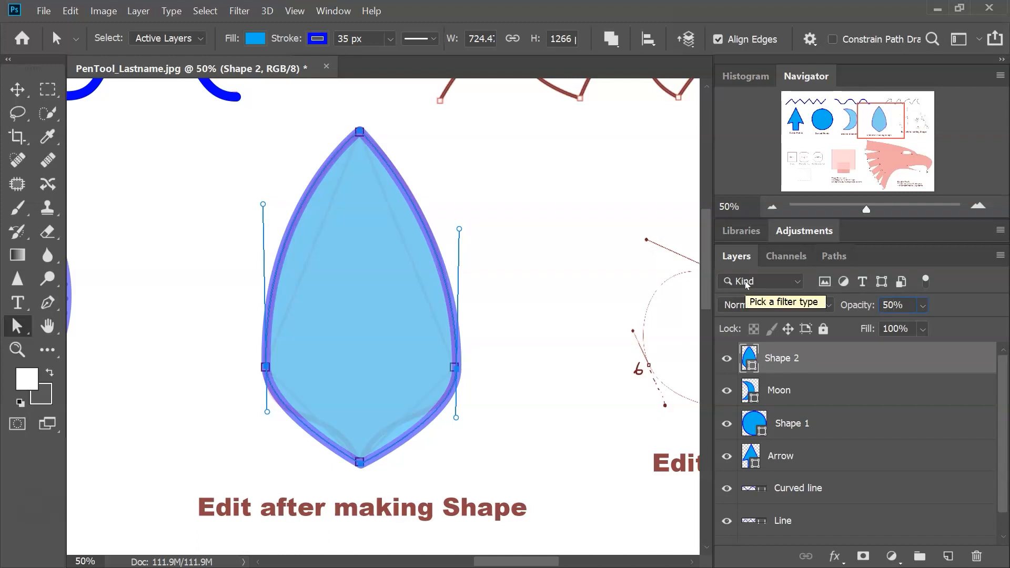
{"action": "left_click", "coordinate": [360, 464]}
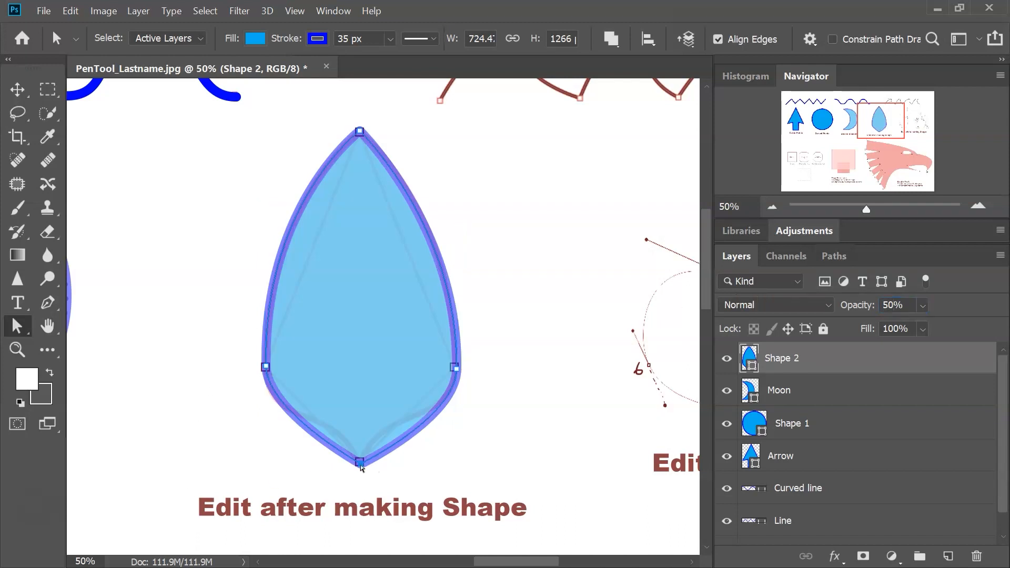
{"action": "key", "text": "p"}
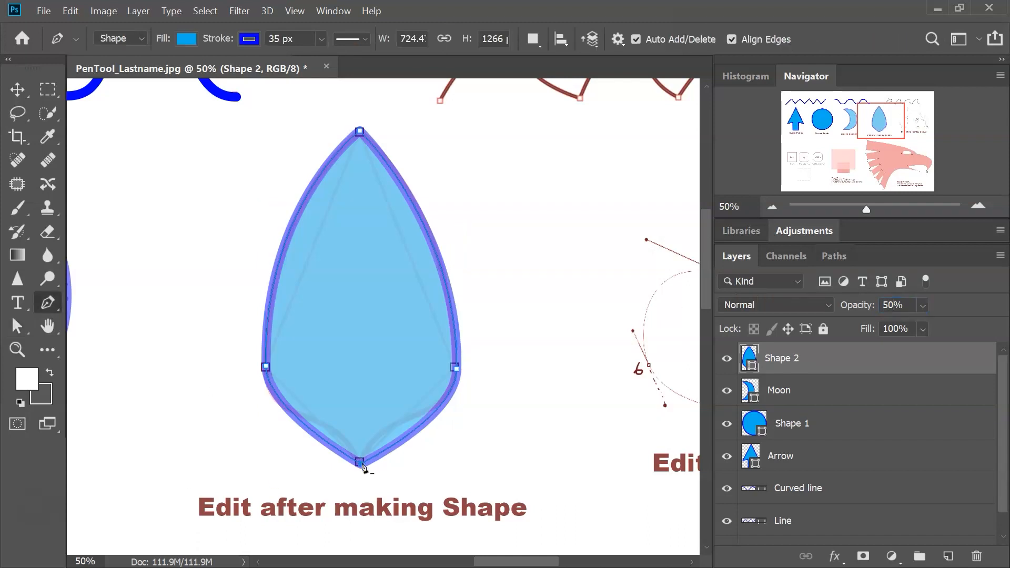
{"action": "left_click_drag", "start_coordinate": [359, 464], "coordinate": [311, 465]}
{"action": "mouse_move", "coordinate": [359, 131]}
{"action": "left_mouse_down"}
{"action": "mouse_move", "coordinate": [315, 129]}
{"action": "mouse_move", "coordinate": [360, 131]}
{"action": "mouse_move", "coordinate": [332, 129]}
{"action": "mouse_move", "coordinate": [349, 132]}
{"action": "left_mouse_up"}
{"action": "key", "text": "ctrl+z"}
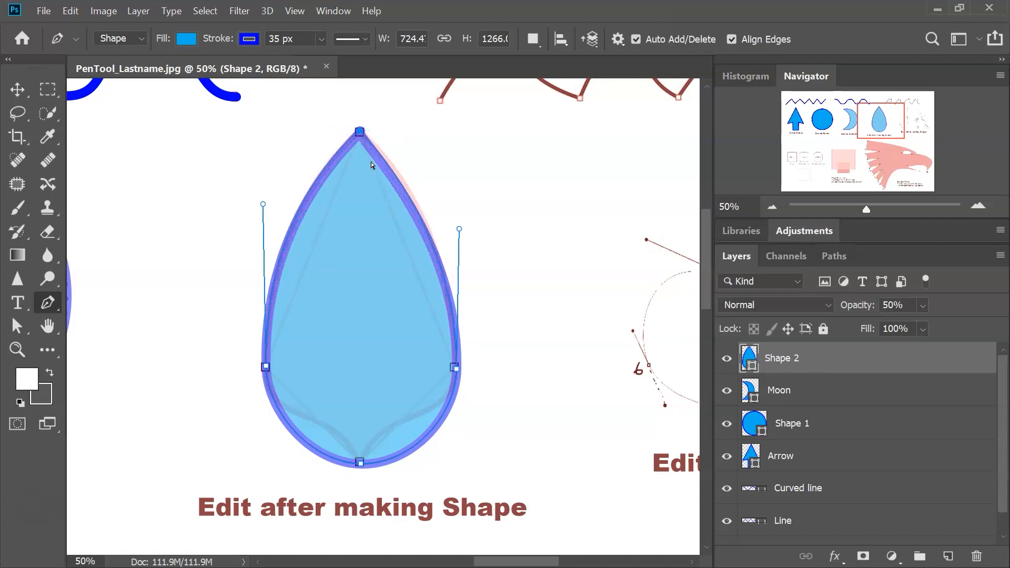
{"action": "left_click_drag", "start_coordinate": [360, 462], "coordinate": [297, 465]}
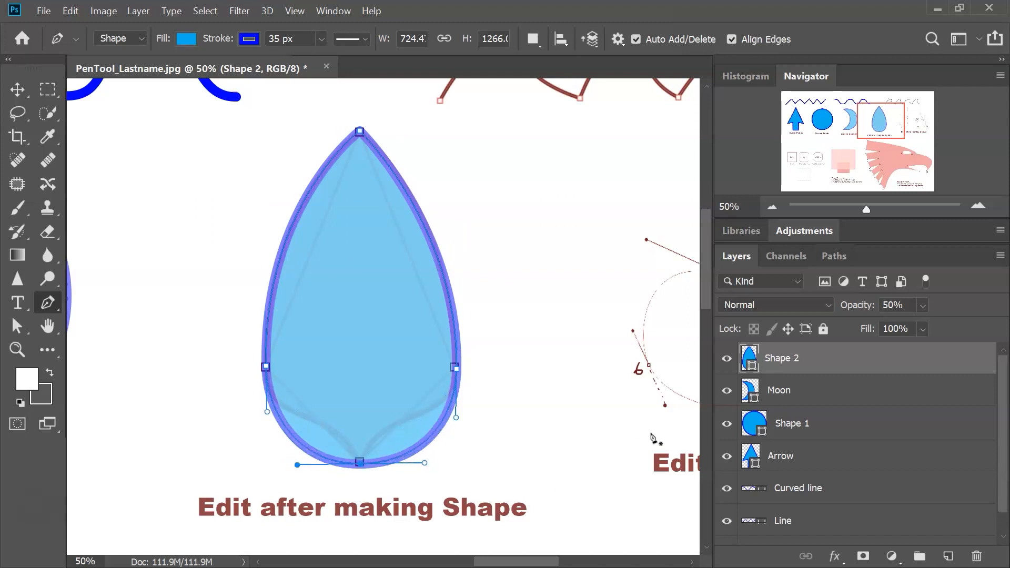
Step: Swing the bottom anchor's two handles independently up into the shape and adjust the left anchor's handles so the lower left side follows the template
{"action": "left_click_drag", "start_coordinate": [425, 463], "coordinate": [382, 416]}
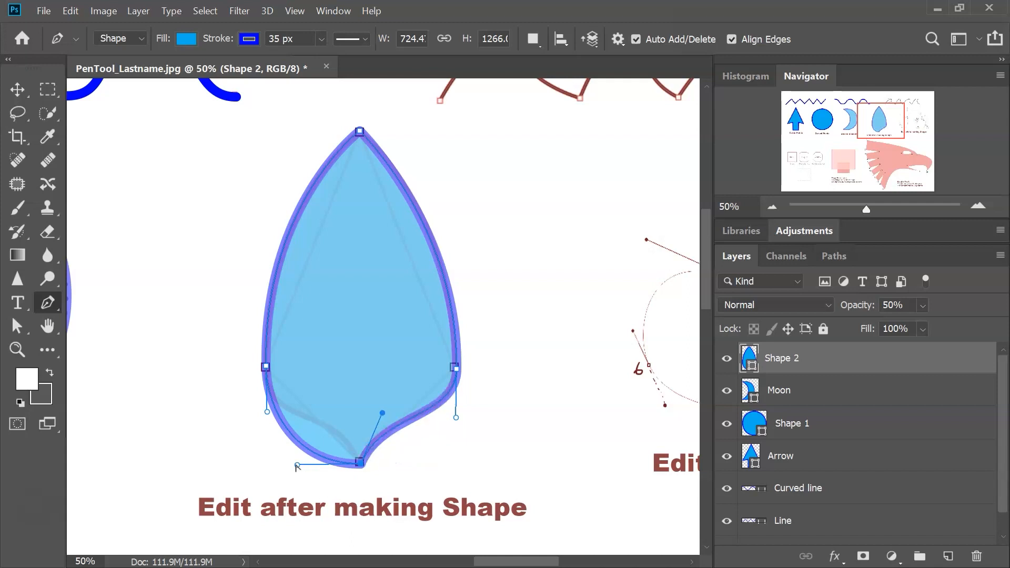
{"action": "left_click_drag", "start_coordinate": [297, 467], "coordinate": [345, 419]}
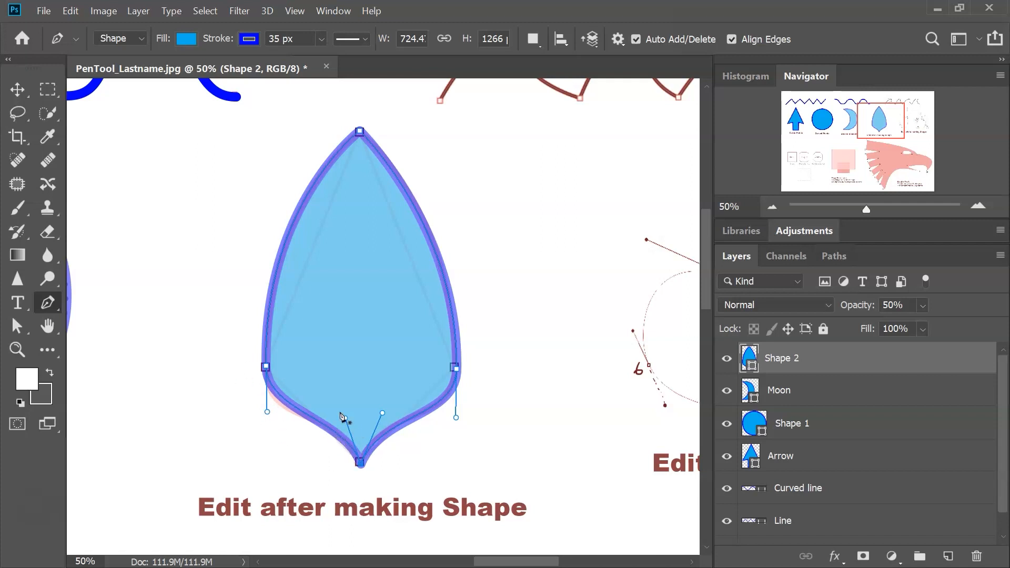
{"action": "key", "text": "a"}
{"action": "mouse_move", "coordinate": [345, 418]}
{"action": "left_mouse_down"}
{"action": "mouse_move", "coordinate": [355, 438]}
{"action": "mouse_move", "coordinate": [350, 421]}
{"action": "mouse_move", "coordinate": [349, 431]}
{"action": "left_mouse_up"}
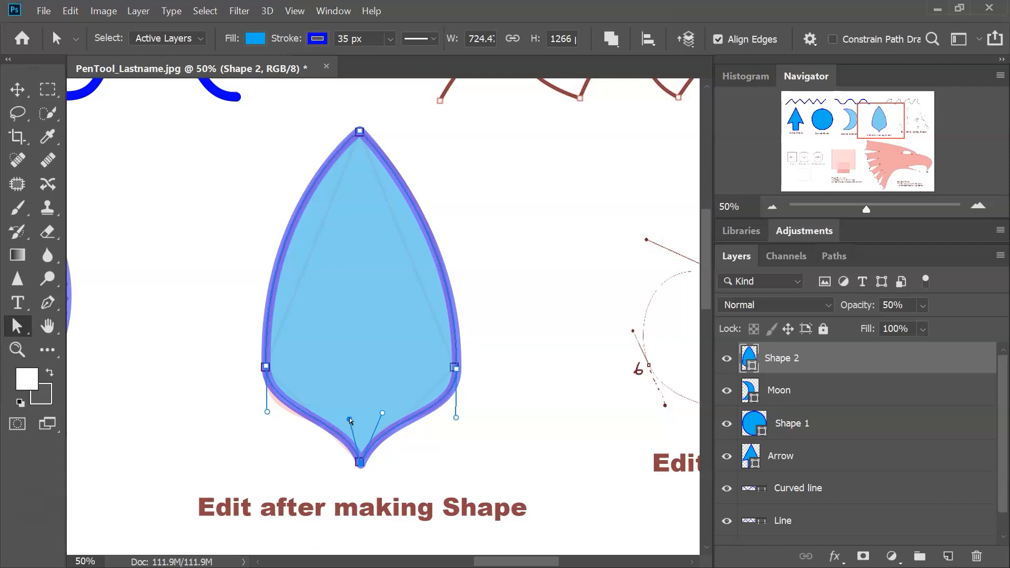
{"action": "left_click_drag", "start_coordinate": [352, 424], "coordinate": [348, 415]}
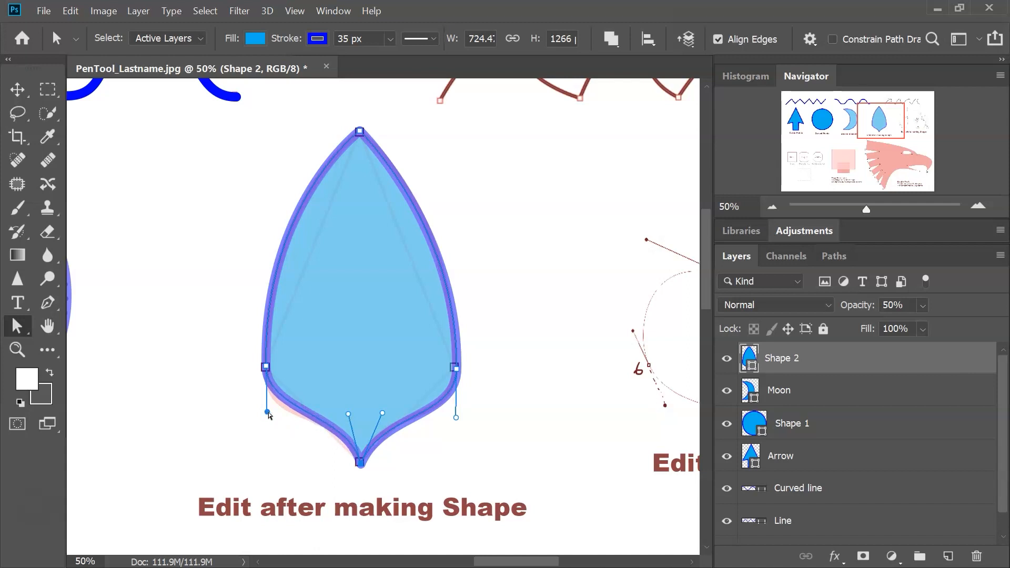
{"action": "mouse_move", "coordinate": [354, 416]}
{"action": "left_mouse_down"}
{"action": "mouse_move", "coordinate": [348, 322]}
{"action": "mouse_move", "coordinate": [351, 418]}
{"action": "mouse_move", "coordinate": [350, 409]}
{"action": "left_mouse_up"}
{"action": "left_click_drag", "start_coordinate": [269, 413], "coordinate": [256, 204]}
{"action": "left_click_drag", "start_coordinate": [343, 407], "coordinate": [337, 402]}
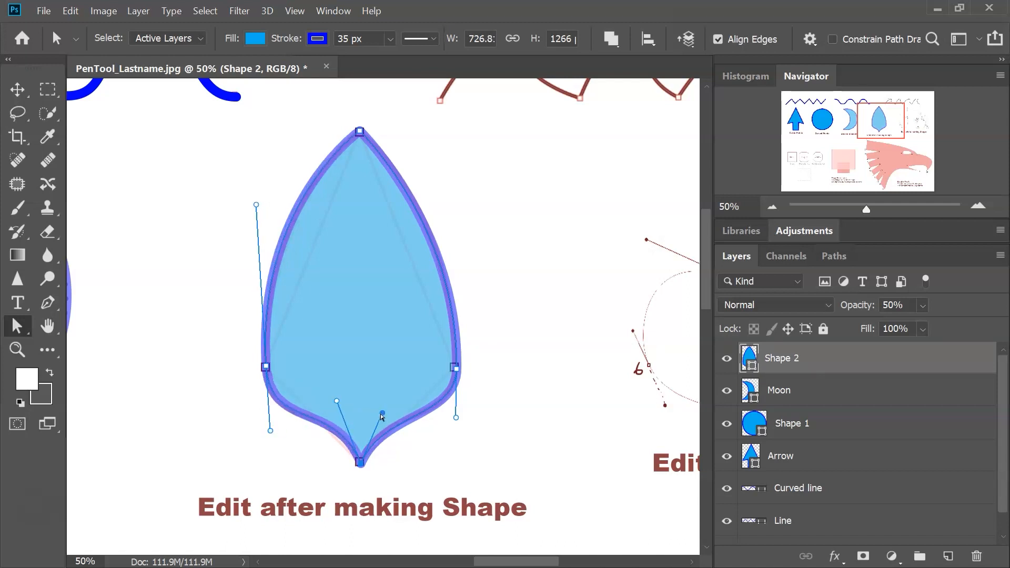
Step: Refine the bottom anchor's right handle and the right anchor's two handles so the right side follows the template
{"action": "left_click", "coordinate": [377, 426]}
{"action": "left_click", "coordinate": [360, 463]}
{"action": "left_click_drag", "start_coordinate": [381, 416], "coordinate": [378, 407]}
{"action": "left_click", "coordinate": [373, 437]}
{"action": "left_click", "coordinate": [361, 463]}
{"action": "left_click_drag", "start_coordinate": [458, 422], "coordinate": [459, 422]}
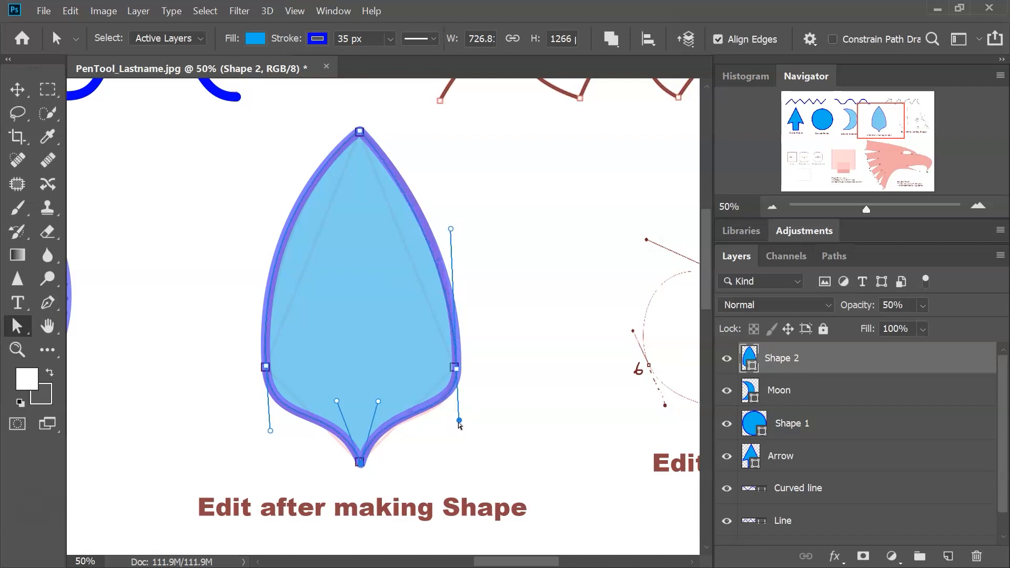
{"action": "left_click_drag", "start_coordinate": [451, 229], "coordinate": [456, 227]}
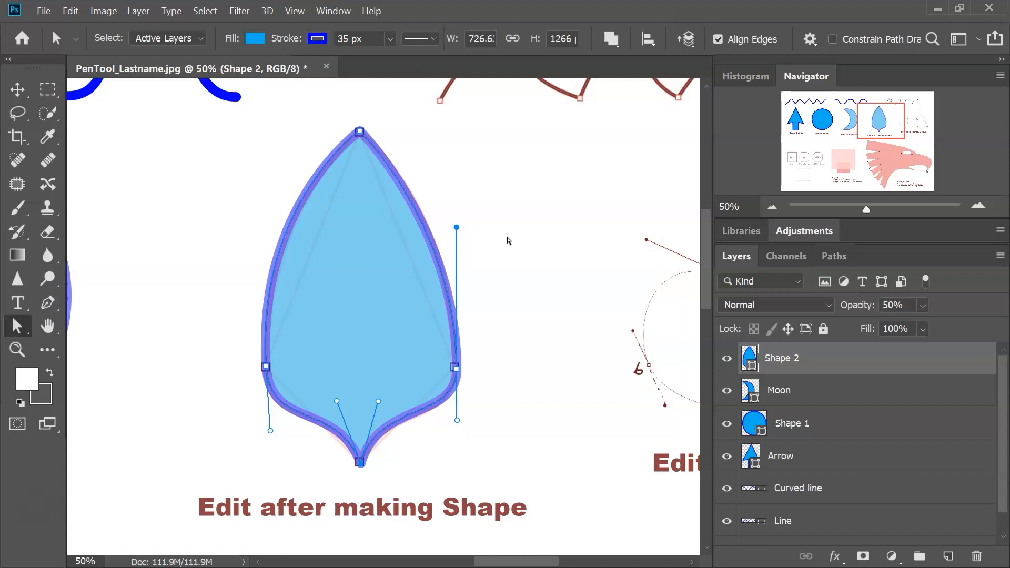
Step: Start a new Pen Tool shape on the Edit while making Shape template with a straight segment from point 1 to point 2
{"action": "left_click_drag", "start_coordinate": [882, 136], "coordinate": [919, 140]}
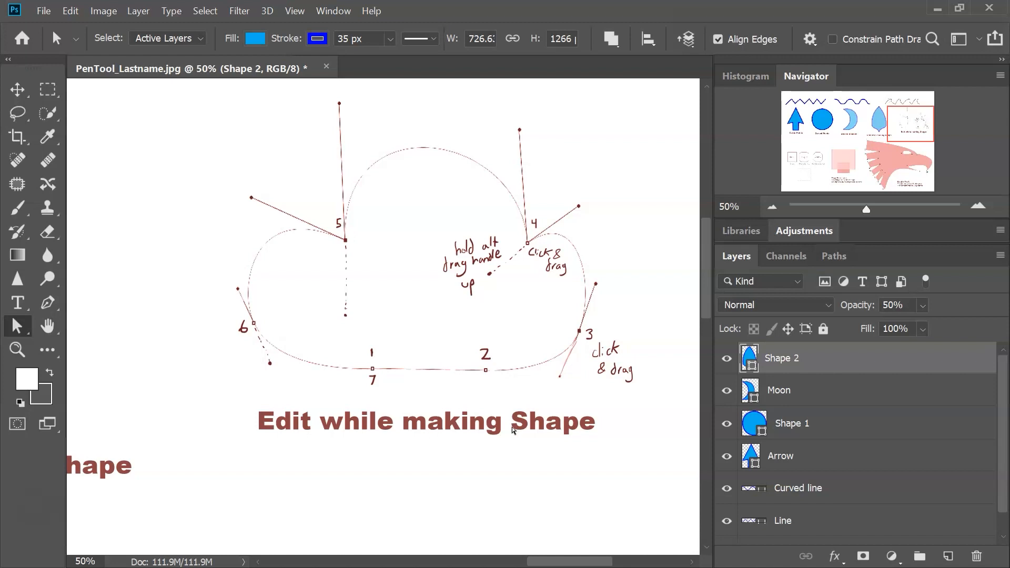
{"action": "left_click_drag", "start_coordinate": [262, 399], "coordinate": [687, 414]}
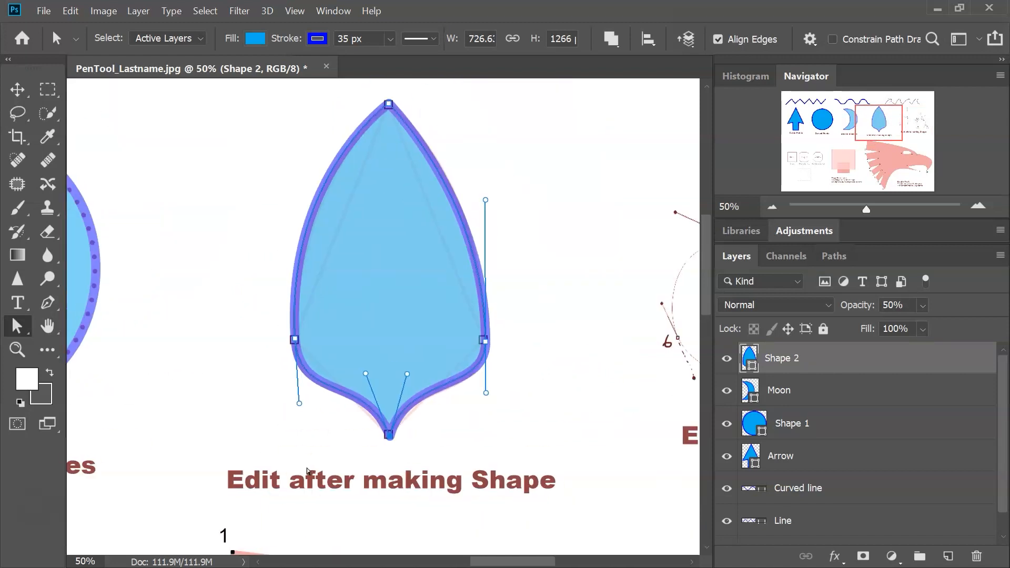
{"action": "left_click_drag", "start_coordinate": [590, 407], "coordinate": [321, 326]}
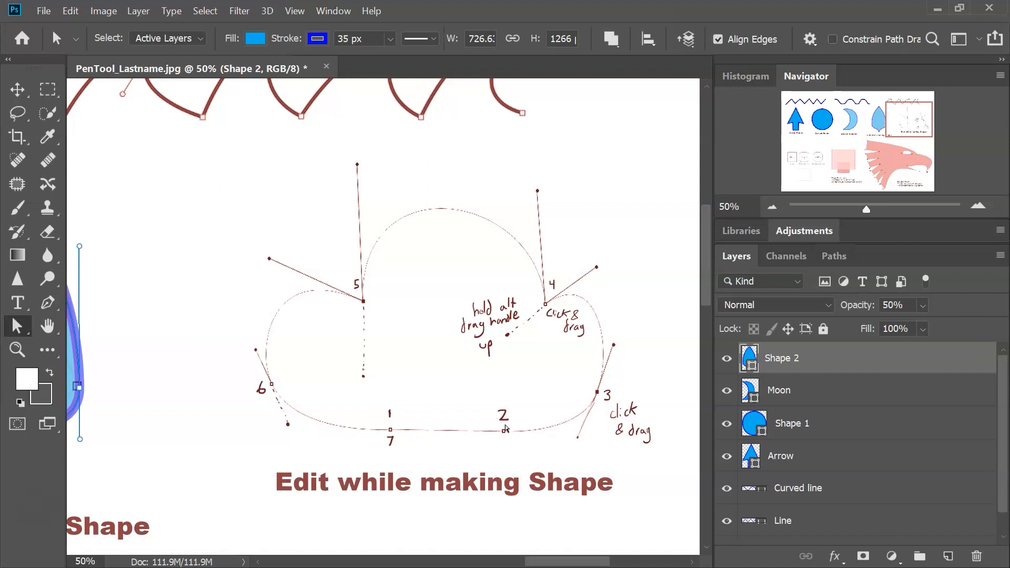
{"action": "key", "text": "p"}
{"action": "left_click_drag", "start_coordinate": [442, 400], "coordinate": [409, 406]}
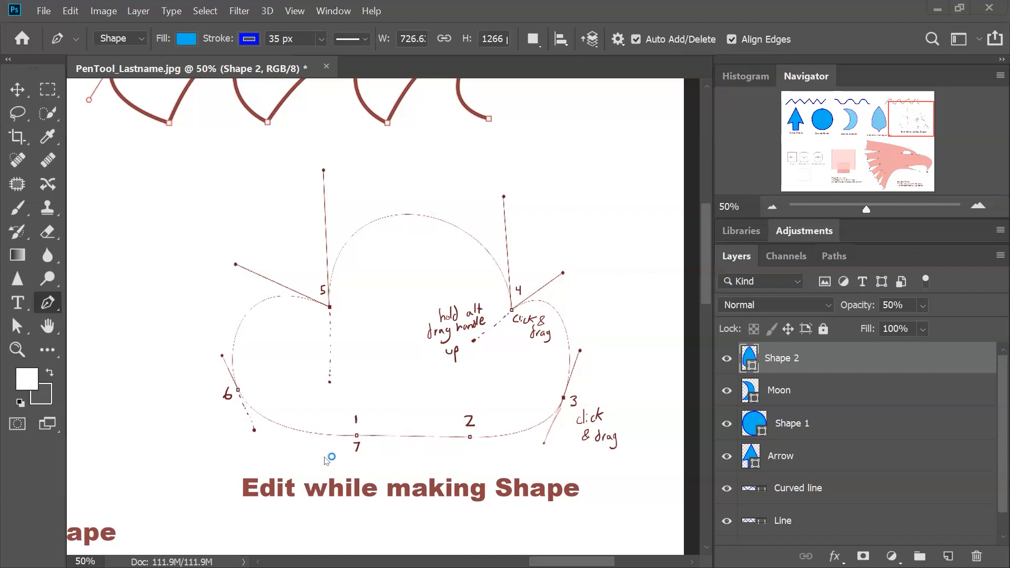
{"action": "left_click", "coordinate": [357, 437]}
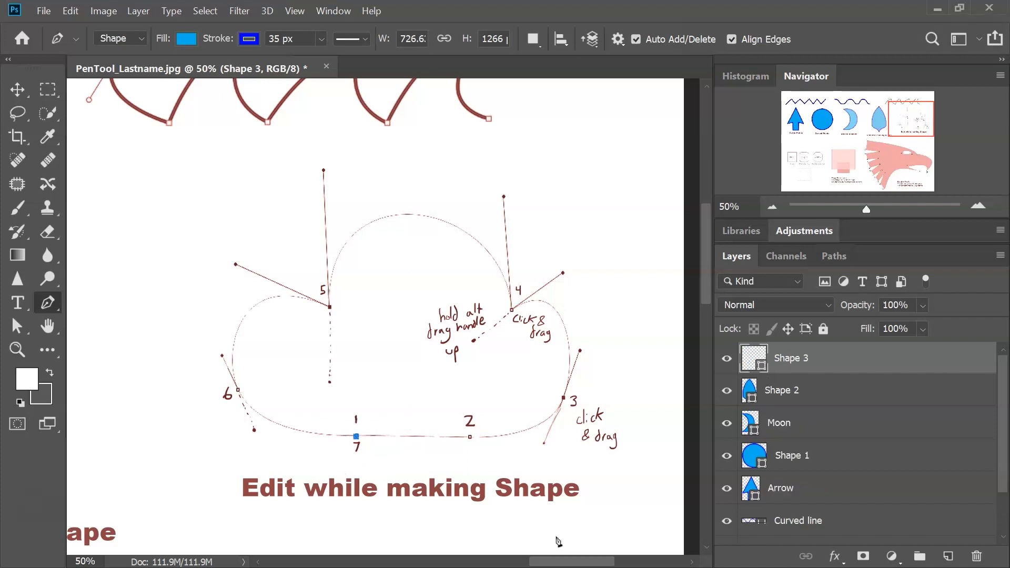
{"action": "left_click", "coordinate": [471, 436]}
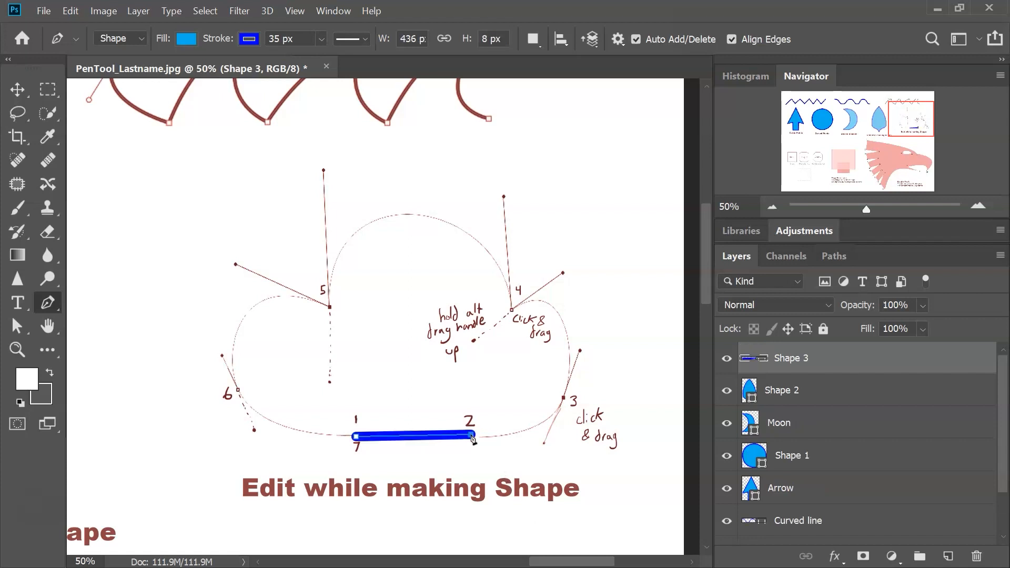
{"action": "key", "text": "ctrl+z"}
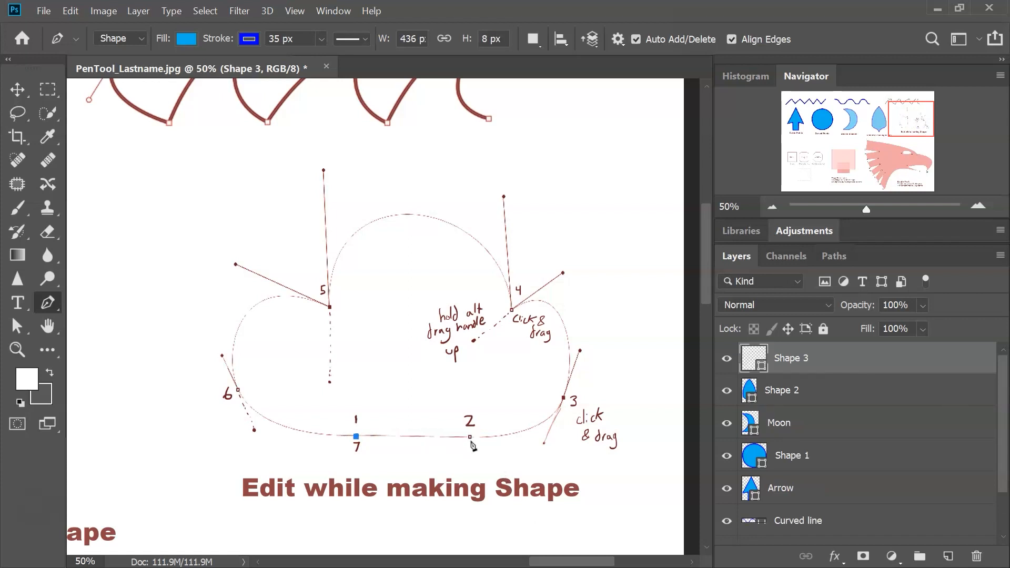
{"action": "left_click", "coordinate": [470, 437]}
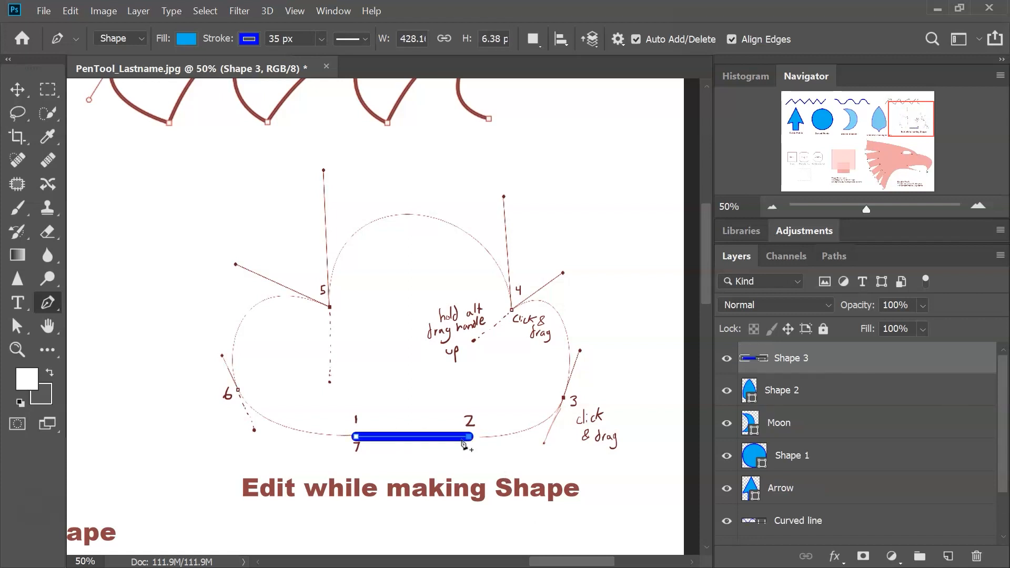
{"action": "key", "text": "ctrl+z"}
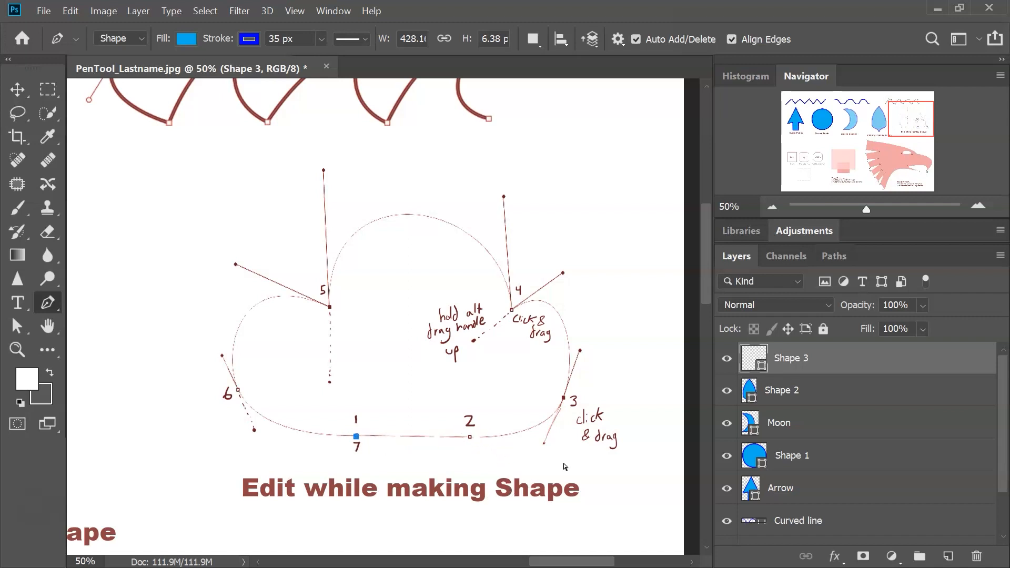
{"action": "left_click", "coordinate": [470, 437]}
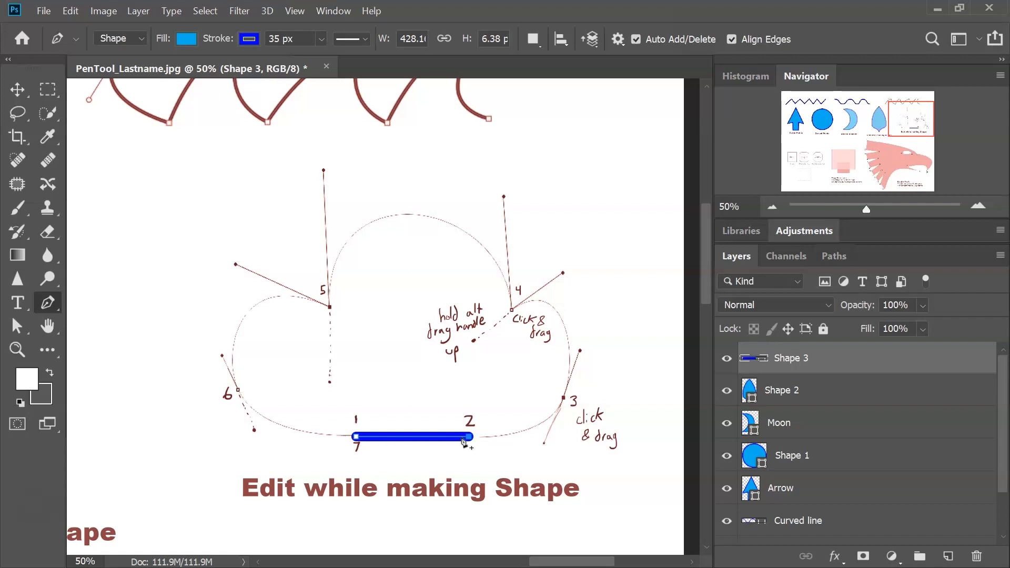
{"action": "key", "text": "ctrl+z"}
{"action": "left_click", "coordinate": [471, 438]}
Step: Add curved anchors at points 3 and 4, then bend point 4's outgoing handle up to its marker as a corner
{"action": "left_click_drag", "start_coordinate": [565, 401], "coordinate": [581, 354]}
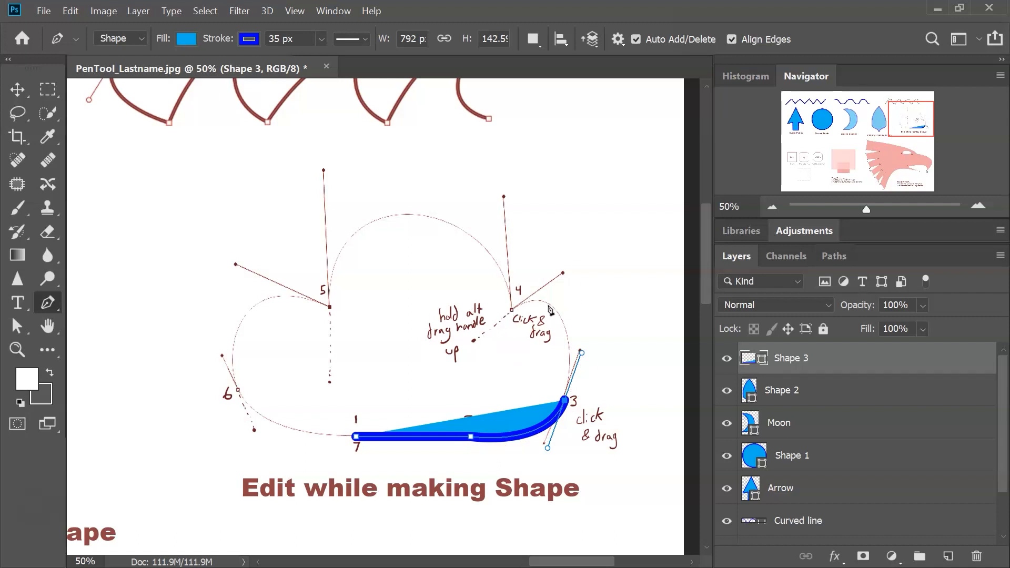
{"action": "left_click", "coordinate": [512, 310]}
{"action": "left_click_drag", "start_coordinate": [514, 315], "coordinate": [466, 350]}
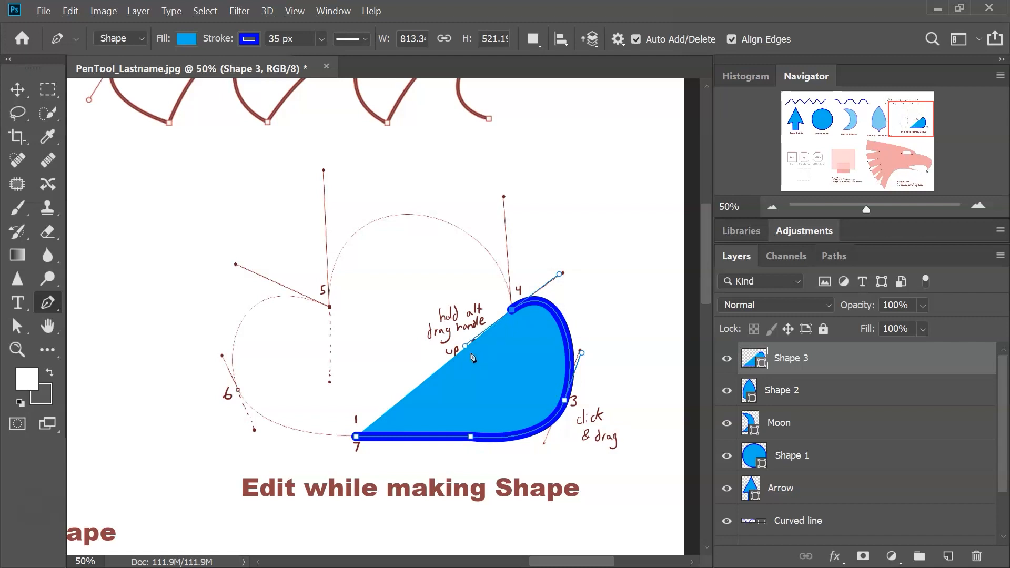
{"action": "left_click_drag", "start_coordinate": [466, 348], "coordinate": [504, 200]}
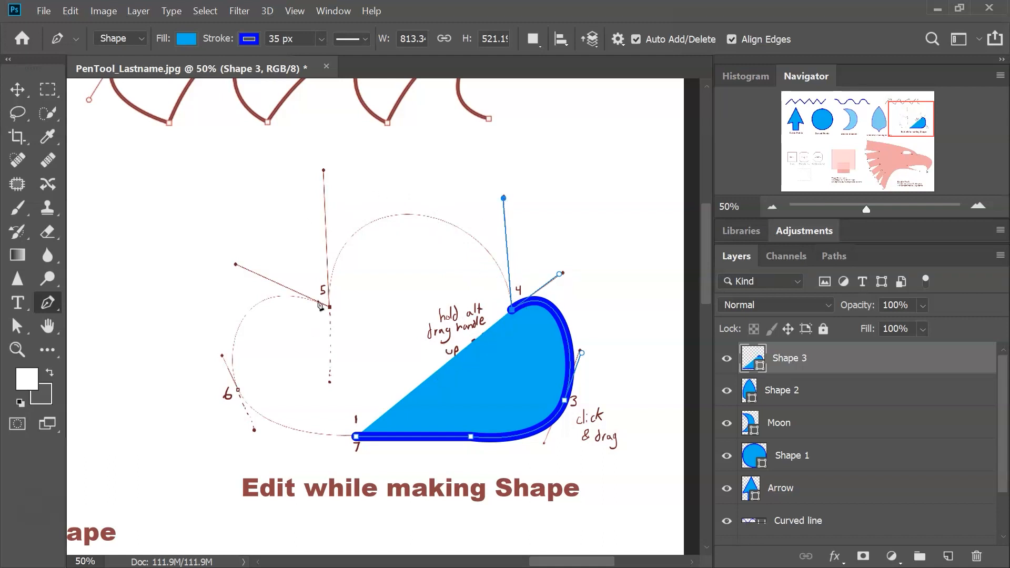
Step: Add a corner anchor with split handles at point 5 and adjust the handles of points 4 and 5 so the top arc follows the template
{"action": "left_click_drag", "start_coordinate": [330, 307], "coordinate": [237, 265]}
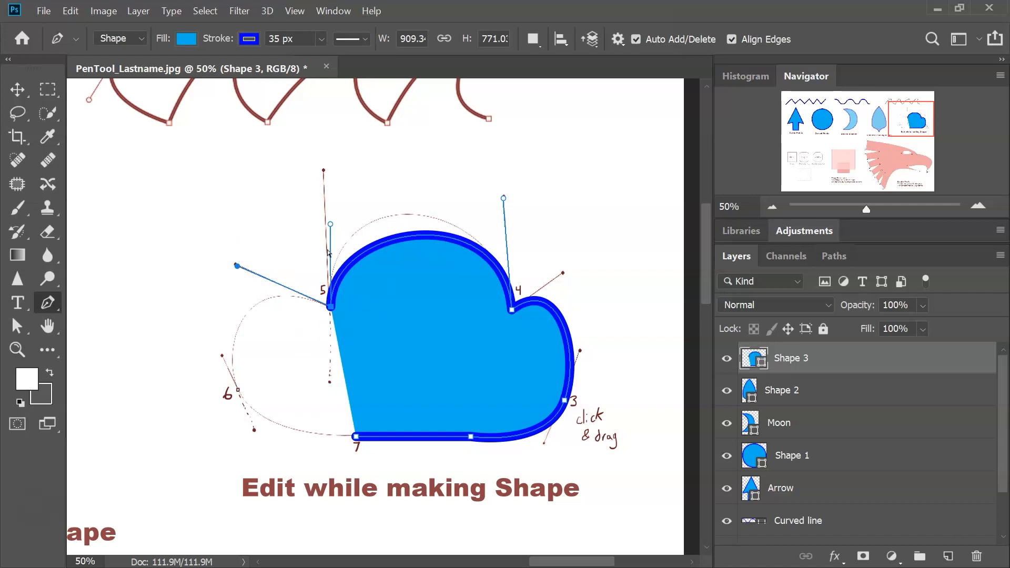
{"action": "left_click", "coordinate": [331, 223], "text": "ctrl"}
{"action": "left_click_drag", "start_coordinate": [331, 223], "coordinate": [324, 171]}
{"action": "left_click", "coordinate": [503, 199], "text": "ctrl"}
{"action": "left_click_drag", "start_coordinate": [503, 198], "coordinate": [521, 198]}
{"action": "mouse_move", "coordinate": [325, 171]}
{"action": "left_mouse_down"}
{"action": "mouse_move", "coordinate": [340, 198]}
{"action": "mouse_move", "coordinate": [322, 173]}
{"action": "left_mouse_up"}
{"action": "left_click_drag", "start_coordinate": [521, 198], "coordinate": [516, 195]}
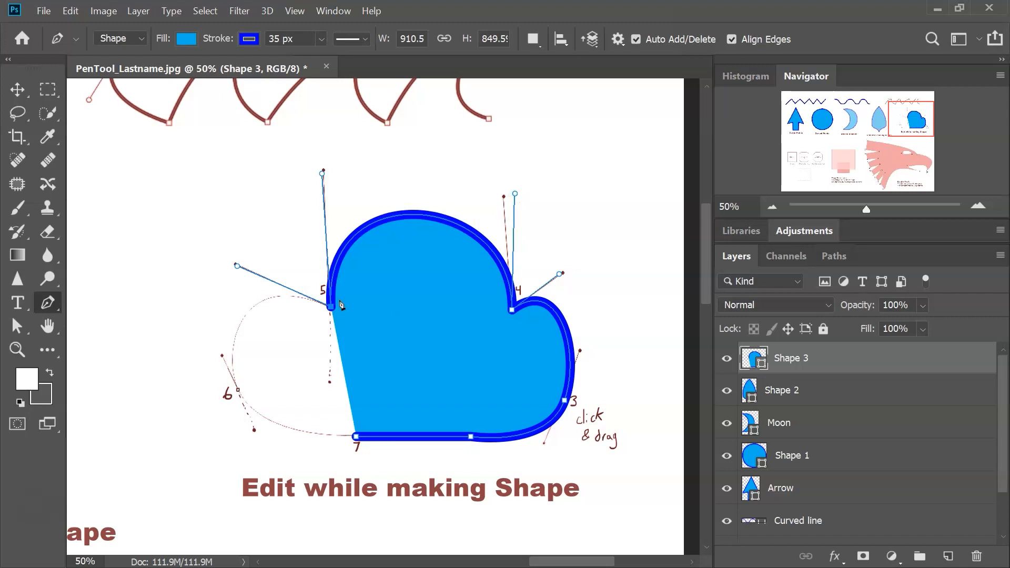
Step: Close the cloud outline through a smooth anchor at point 6 back to point 1 and rename its layer Bush
{"action": "left_click_drag", "start_coordinate": [238, 391], "coordinate": [254, 430]}
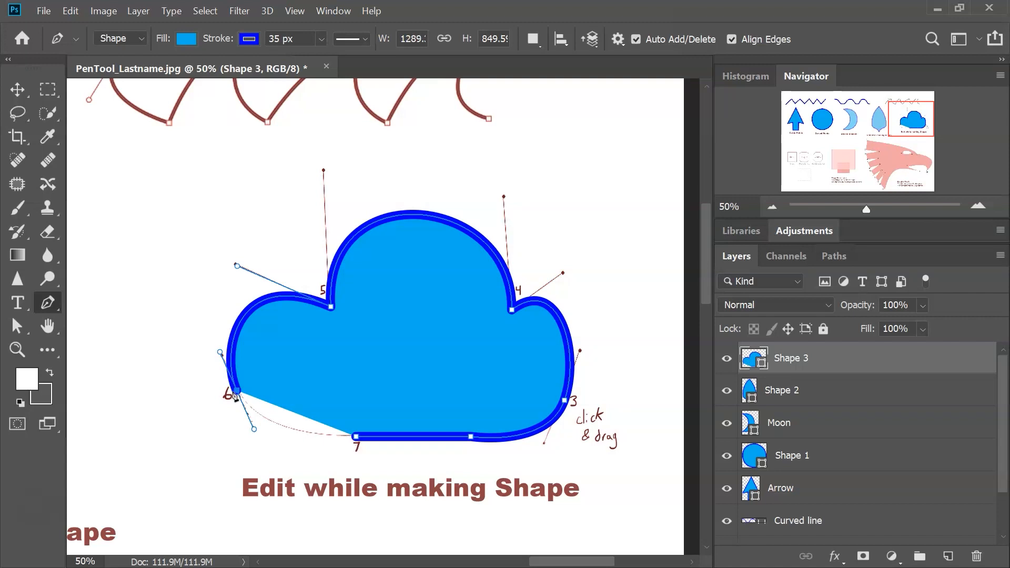
{"action": "left_click", "coordinate": [358, 439]}
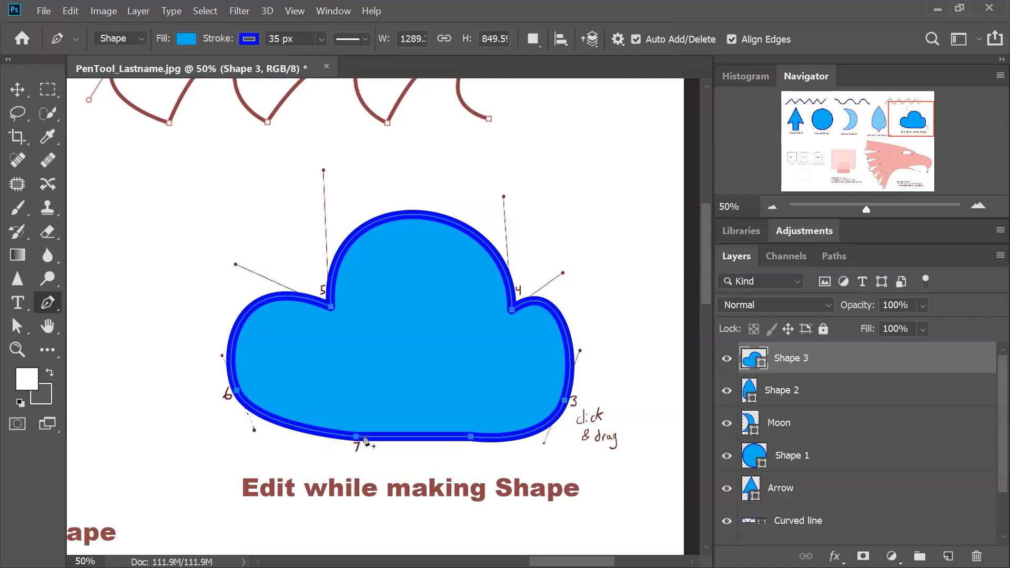
{"action": "double_click", "coordinate": [789, 360]}
{"action": "type", "text": "Bush"}
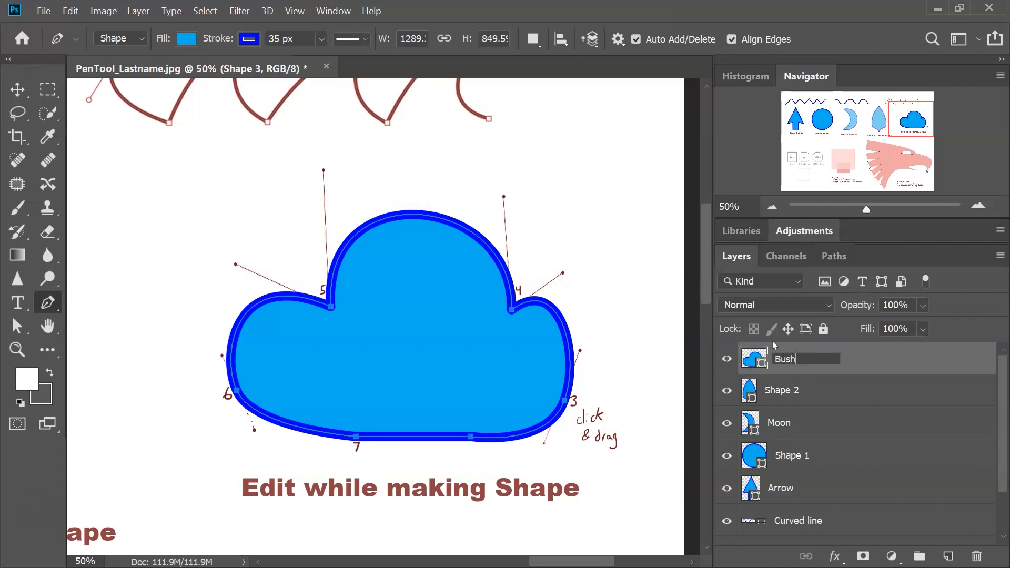
{"action": "key", "text": "Return"}
Step: Draw a rectangle of about 686 × 624 px over the dashed box below the Step 1–3 samples with the Rectangle Tool
{"action": "left_click_drag", "start_coordinate": [909, 121], "coordinate": [797, 158]}
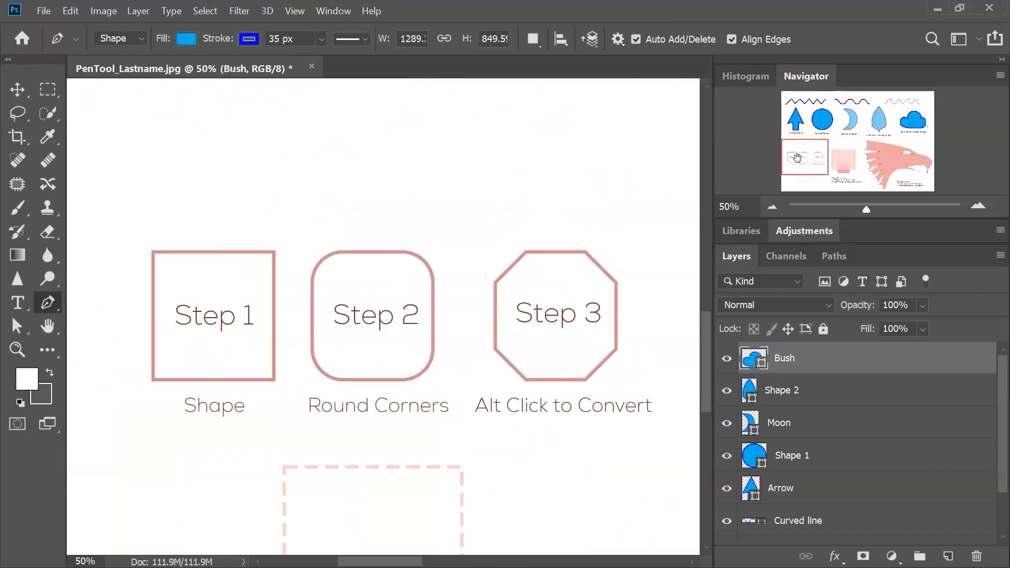
{"action": "left_click_drag", "start_coordinate": [797, 158], "coordinate": [797, 163]}
{"action": "left_click_drag", "start_coordinate": [569, 349], "coordinate": [537, 319]}
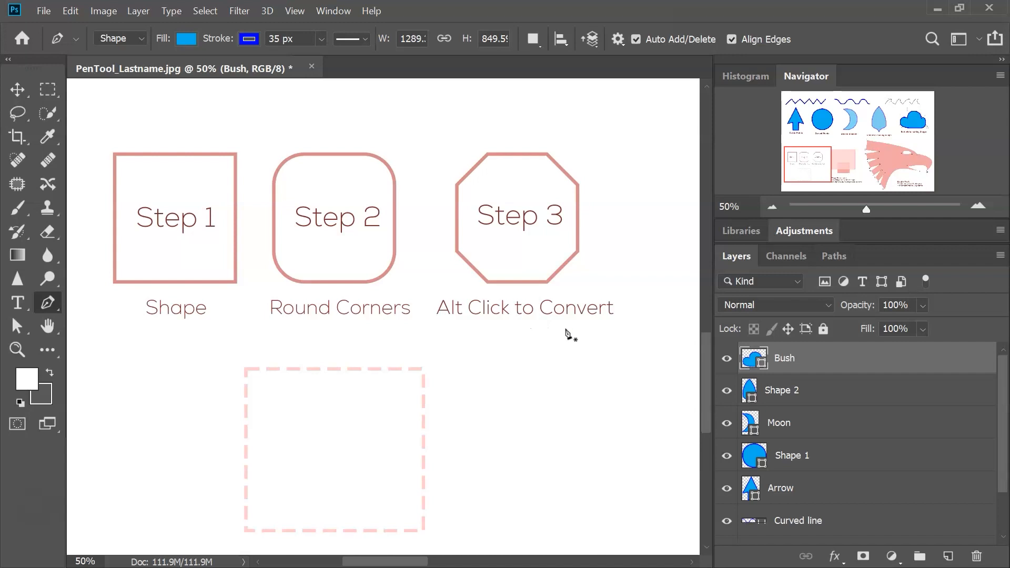
{"action": "key", "text": "u"}
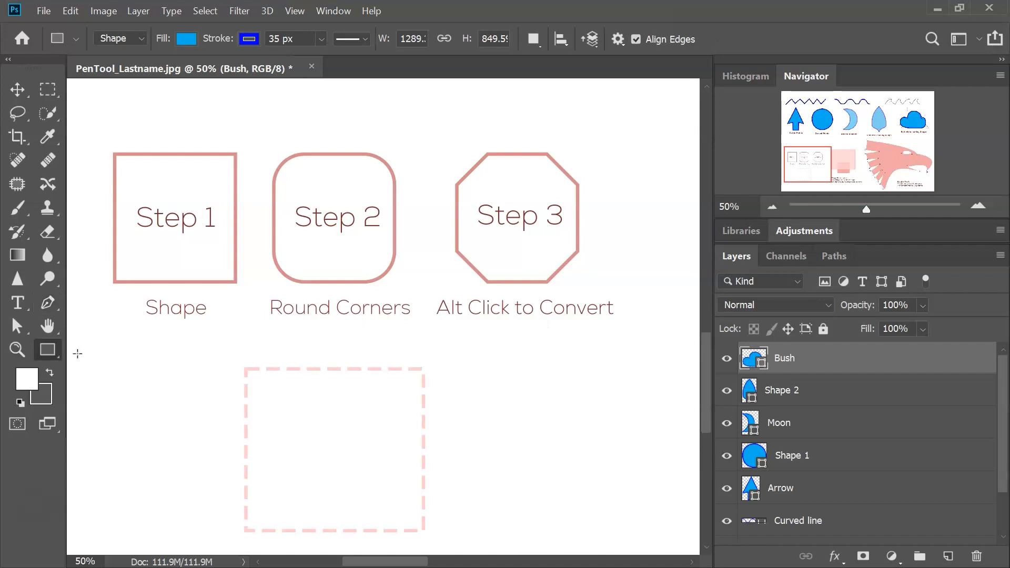
{"action": "left_click", "coordinate": [51, 356]}
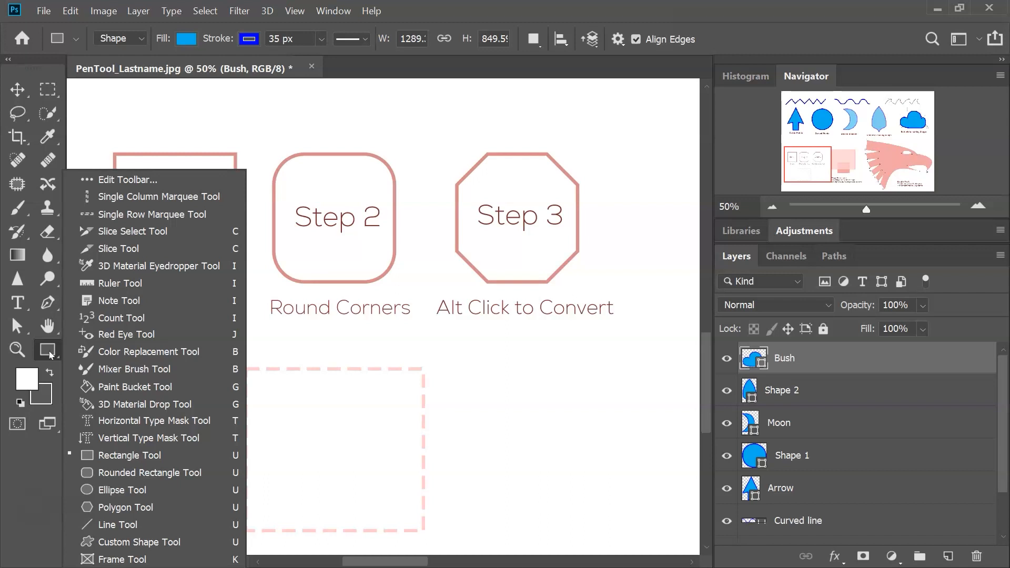
{"action": "scroll", "coordinate": [118, 472], "scroll_direction": "down", "scroll_amount": 2}
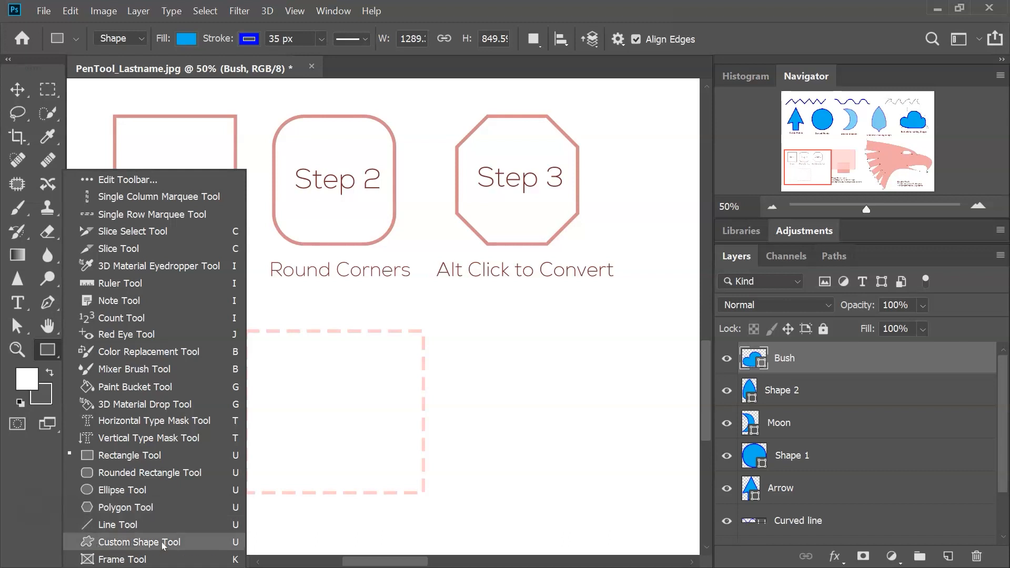
{"action": "left_click", "coordinate": [134, 460]}
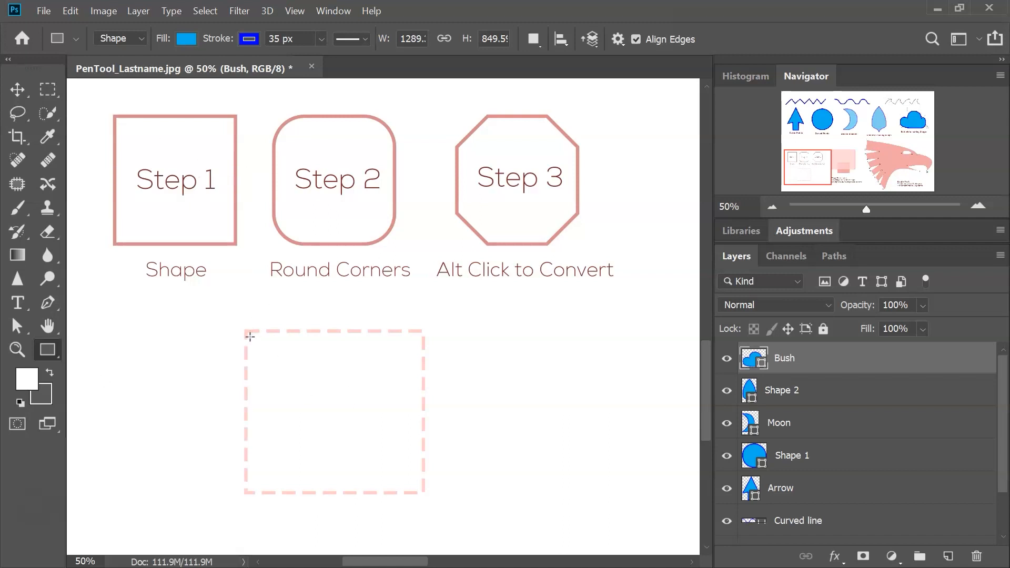
{"action": "left_click_drag", "start_coordinate": [245, 330], "coordinate": [426, 493]}
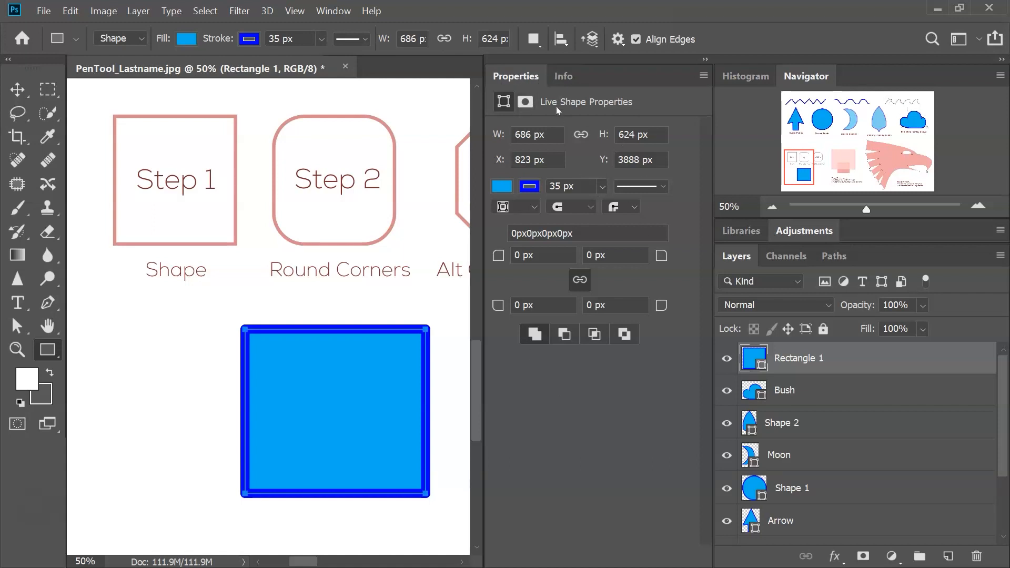
{"action": "left_click", "coordinate": [337, 11]}
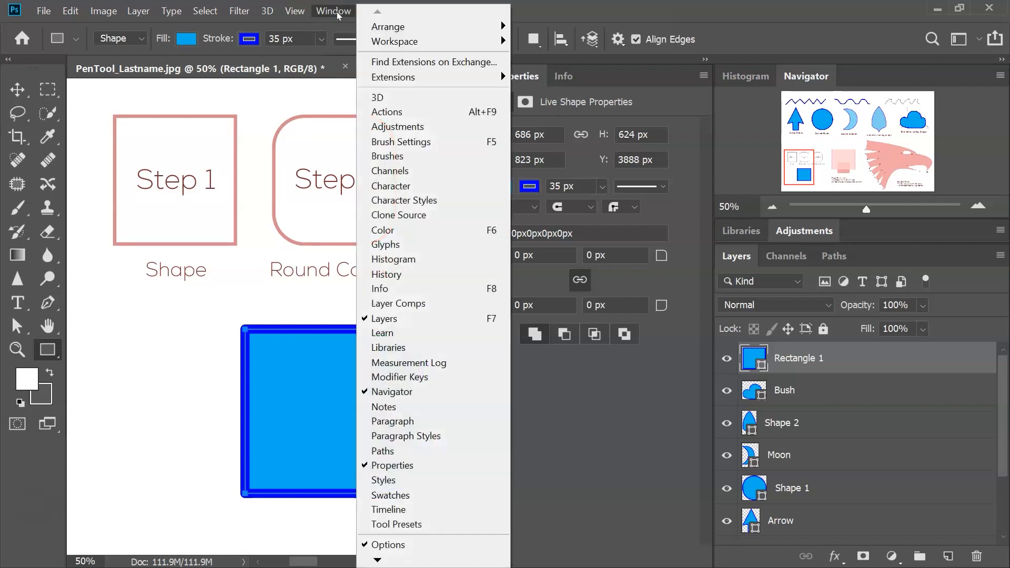
{"action": "left_click", "coordinate": [413, 468]}
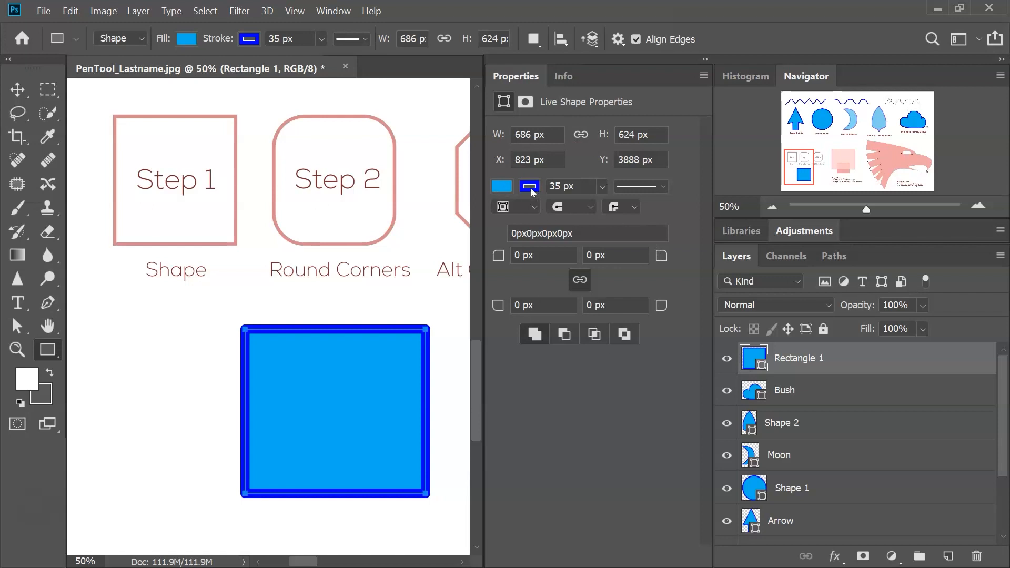
{"action": "left_click", "coordinate": [664, 188]}
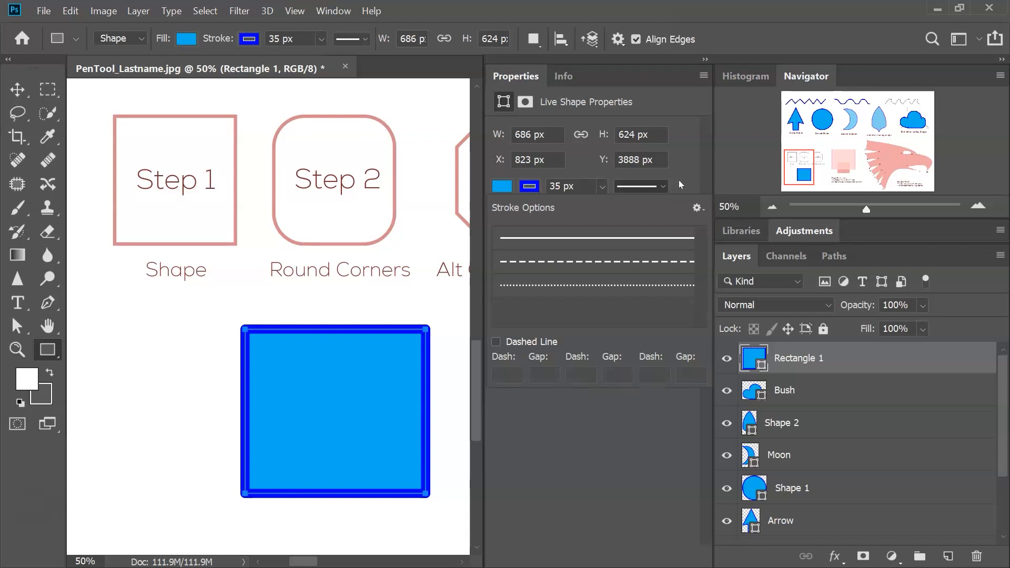
{"action": "left_click", "coordinate": [679, 180]}
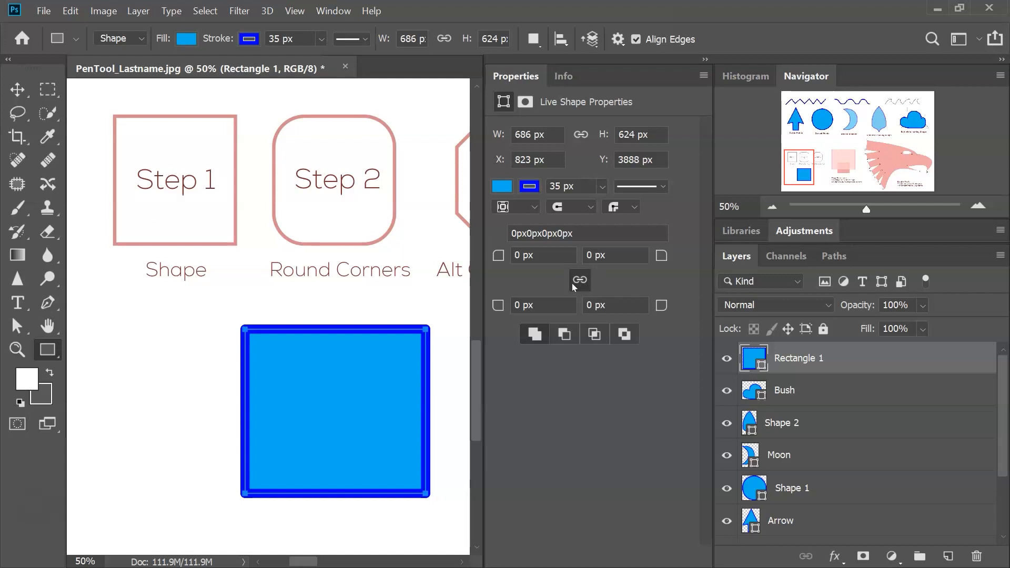
Step: Round all four corners of the rectangle to a linked radius of 128 px and collapse its shape properties
{"action": "left_click_drag", "start_coordinate": [500, 257], "coordinate": [600, 290]}
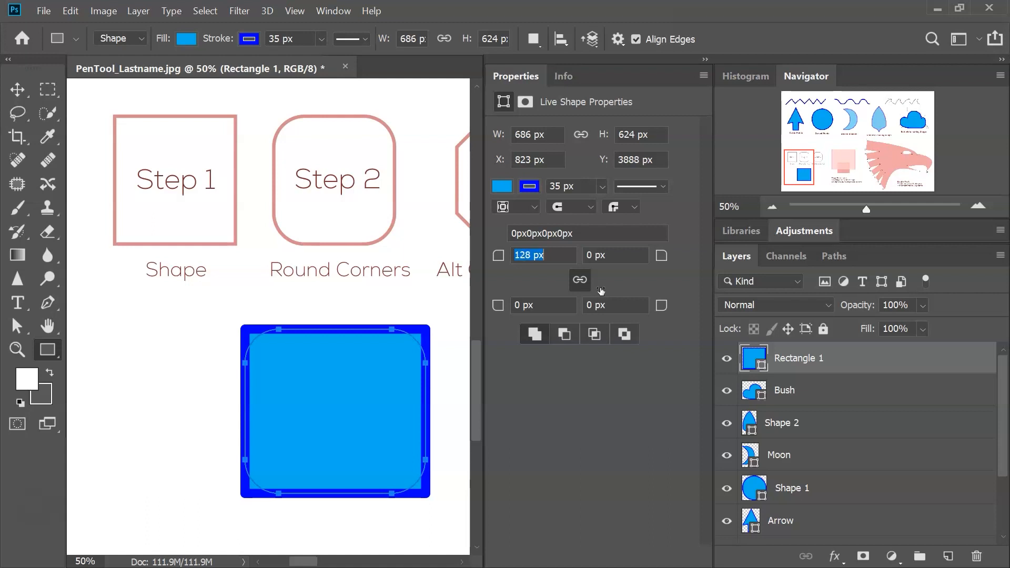
{"action": "left_click", "coordinate": [582, 288]}
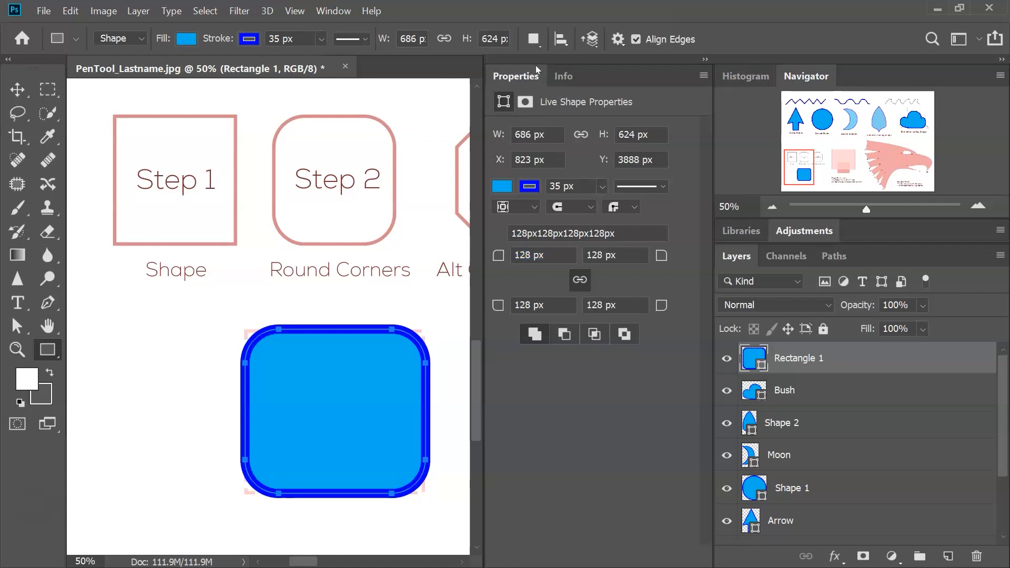
{"action": "left_click", "coordinate": [706, 59]}
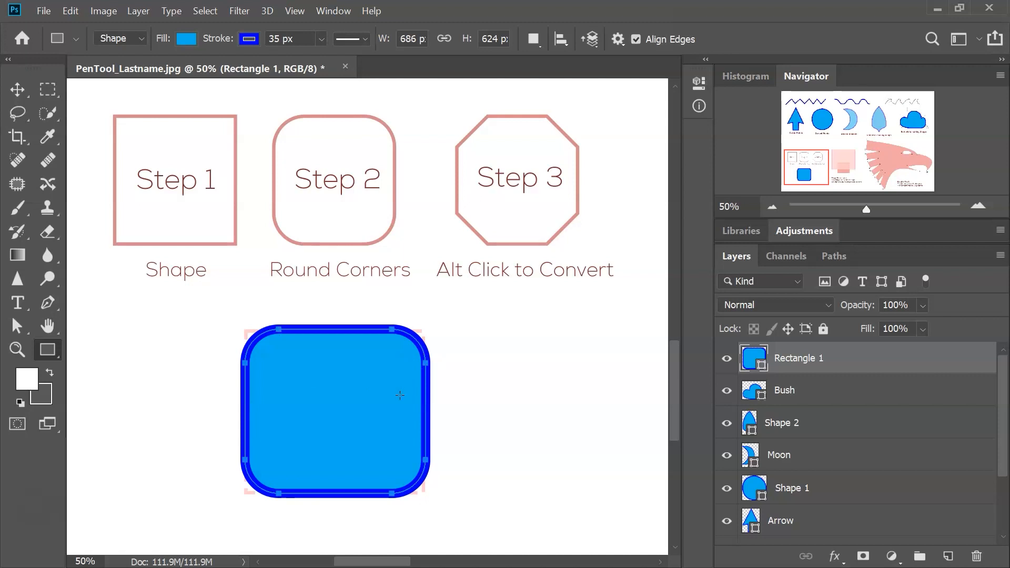
Step: Convert both anchors of the rounded rectangle's upper-right corner to corner points with the Pen Tool so it becomes a straight bevel
{"action": "key", "text": "p"}
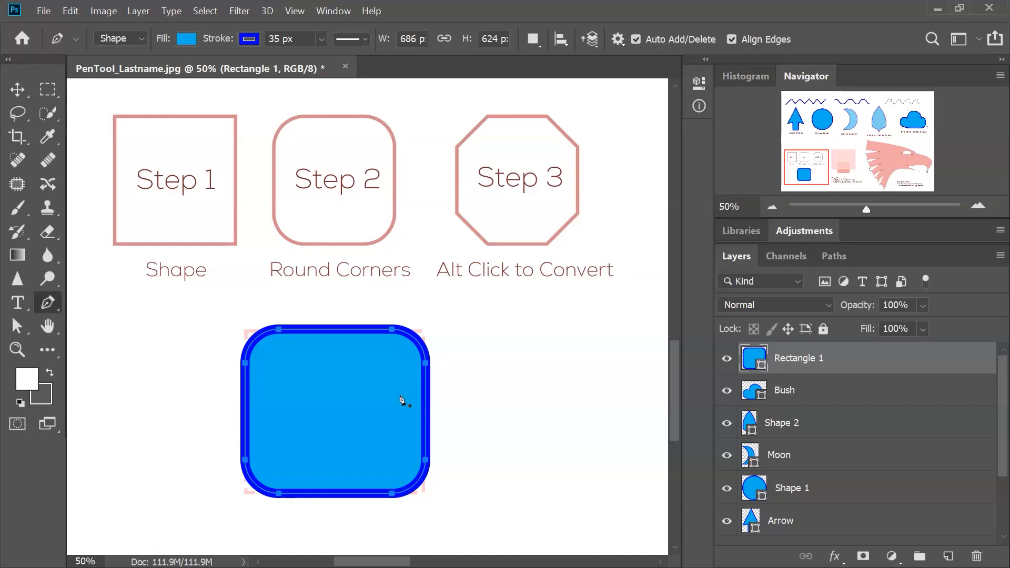
{"action": "left_click", "coordinate": [426, 366], "text": "ctrl"}
{"action": "left_click", "coordinate": [426, 364], "text": "alt"}
{"action": "left_click", "coordinate": [392, 330], "text": "alt"}
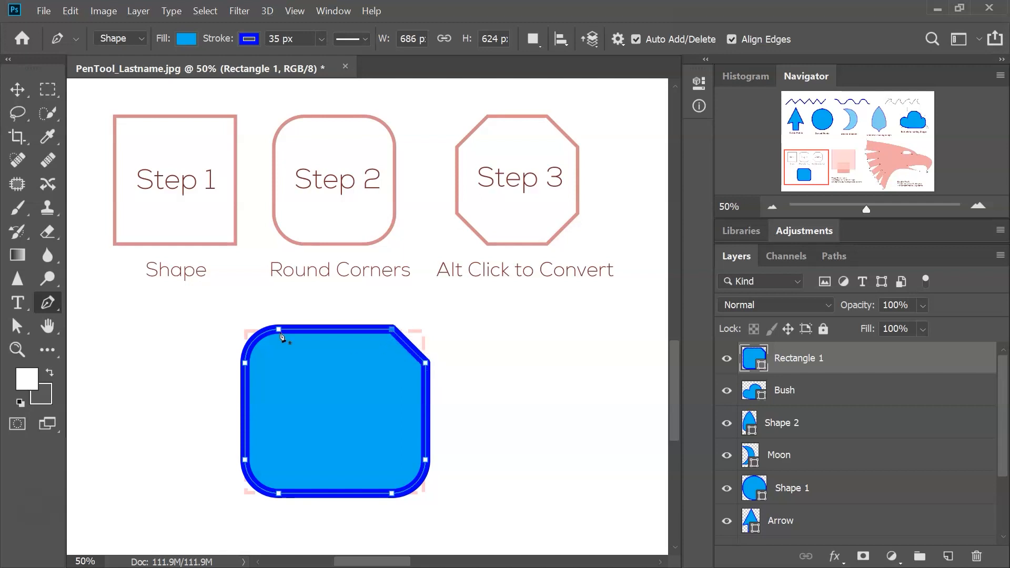
Step: Convert the six anchors at the other three rounded corners to corner points, turning the shape into an octagon like Step 3
{"action": "left_click", "coordinate": [279, 330], "text": "alt"}
{"action": "key", "text": "ctrl+z"}
{"action": "left_click", "coordinate": [279, 329], "text": "alt"}
{"action": "left_click", "coordinate": [245, 363], "text": "alt"}
{"action": "left_click", "coordinate": [245, 458], "text": "alt"}
{"action": "left_click", "coordinate": [279, 494], "text": "alt"}
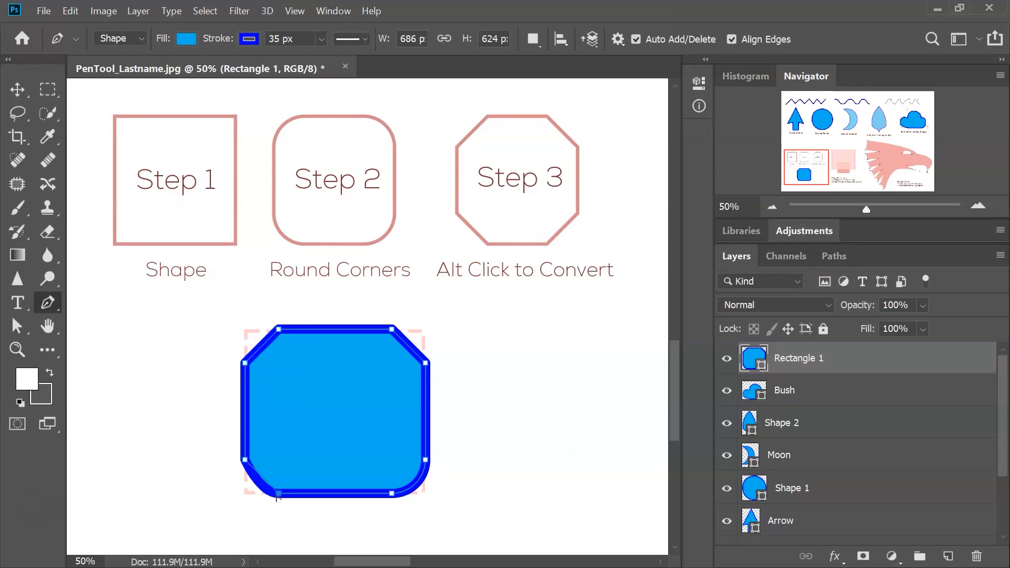
{"action": "left_click", "coordinate": [393, 494], "text": "alt"}
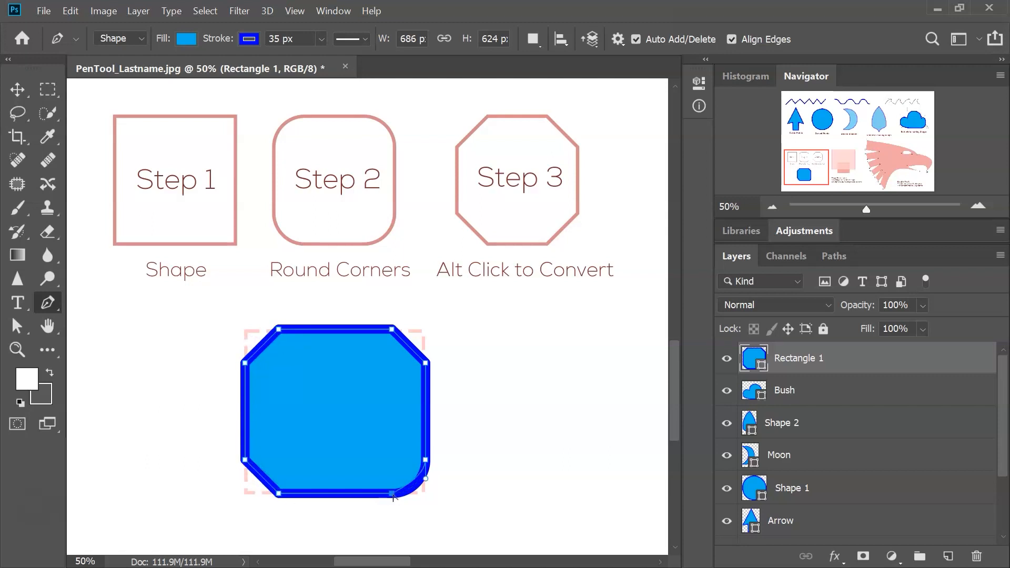
{"action": "left_click", "coordinate": [426, 461], "text": "alt"}
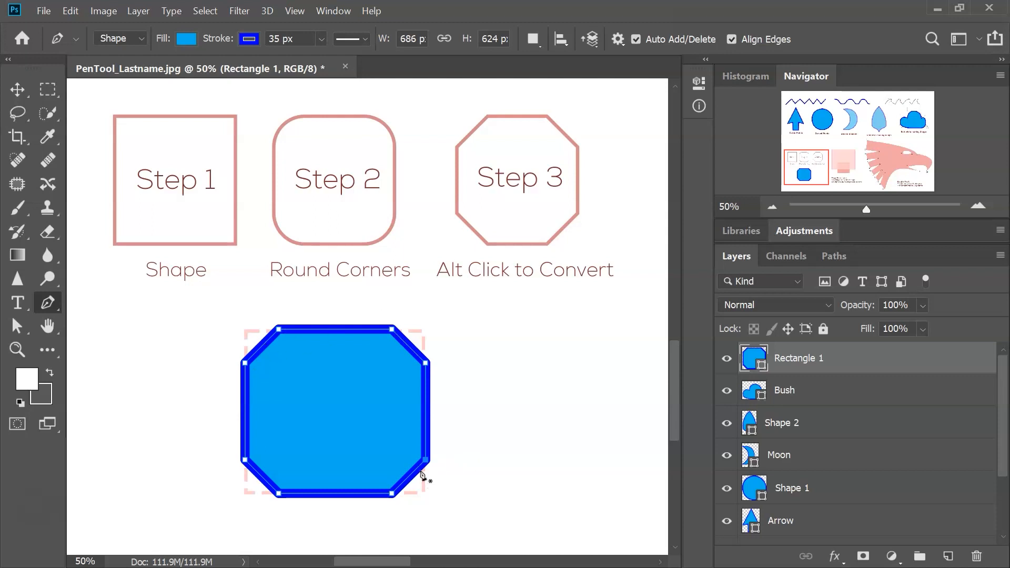
Step: Draw a rectangle over the large pink box above the Merge Shape Layers instructions with the Rectangle Tool
{"action": "left_click_drag", "start_coordinate": [622, 384], "coordinate": [96, 413]}
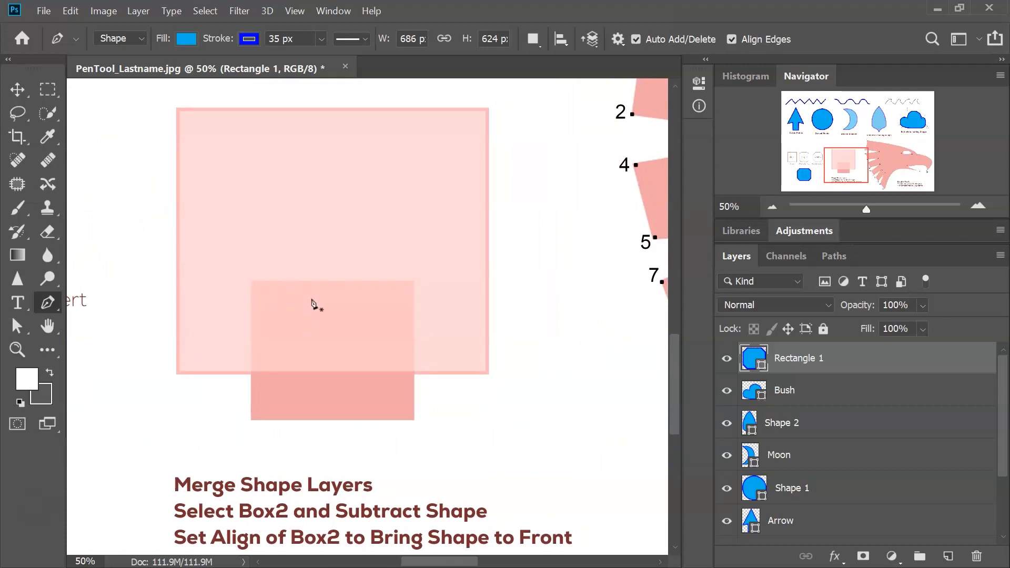
{"action": "key", "text": "u"}
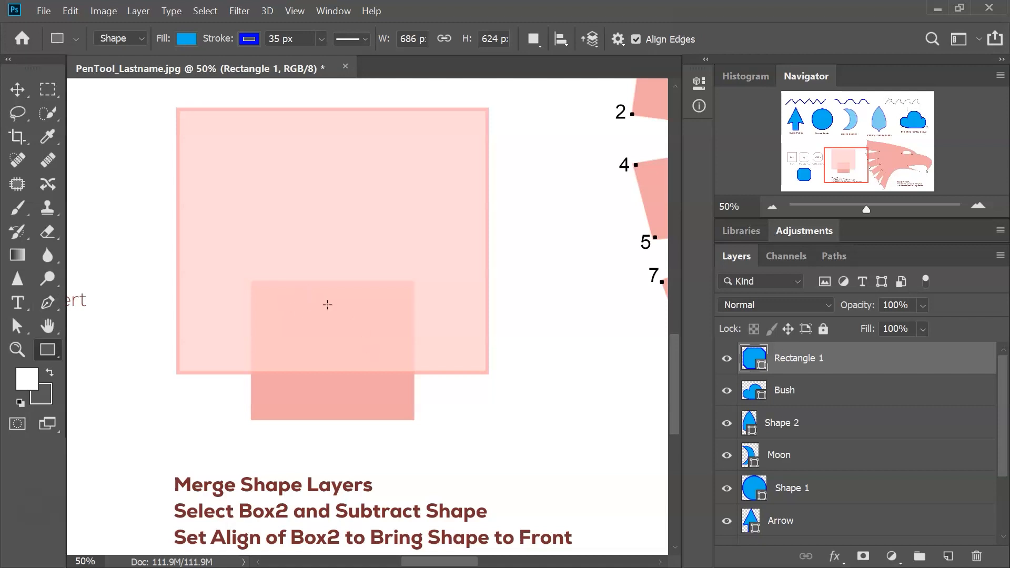
{"action": "left_click_drag", "start_coordinate": [175, 108], "coordinate": [483, 368]}
{"action": "left_click_drag", "start_coordinate": [490, 375], "coordinate": [491, 375]}
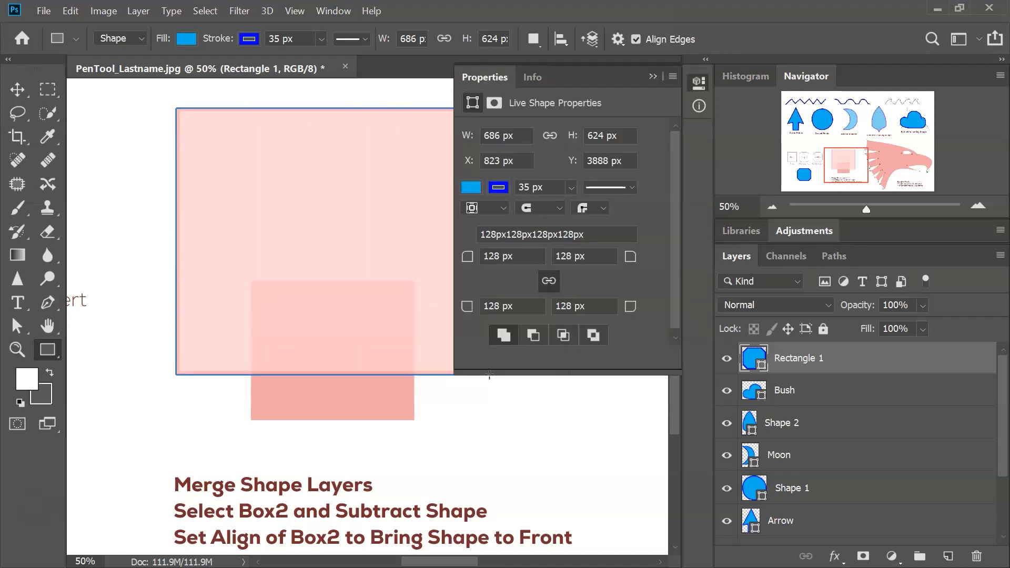